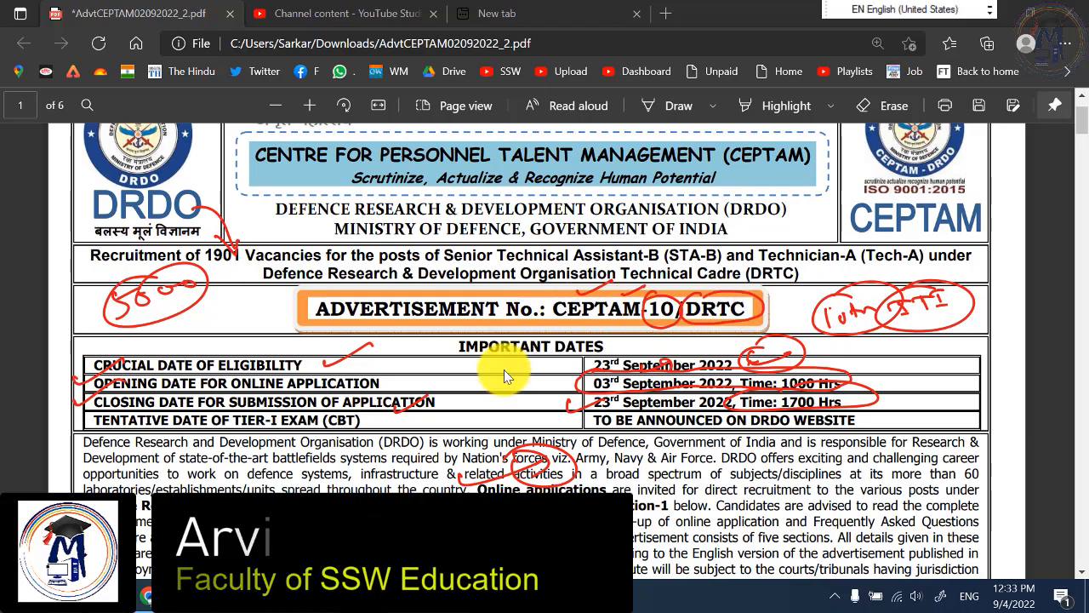
Step: Review the CEPTAM-10/DRTC advertisement's important dates, Senior Technical Assistant-B eligibility details and subject-wise vacancy table
scroll(461, 348, "down", 3)
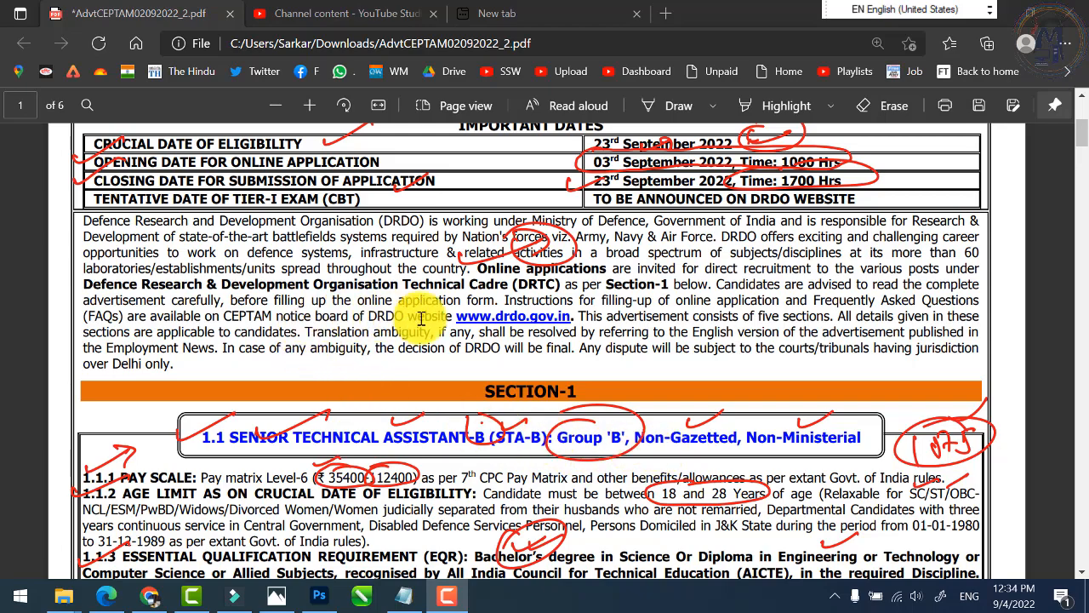
scroll(460, 323, "down", 1)
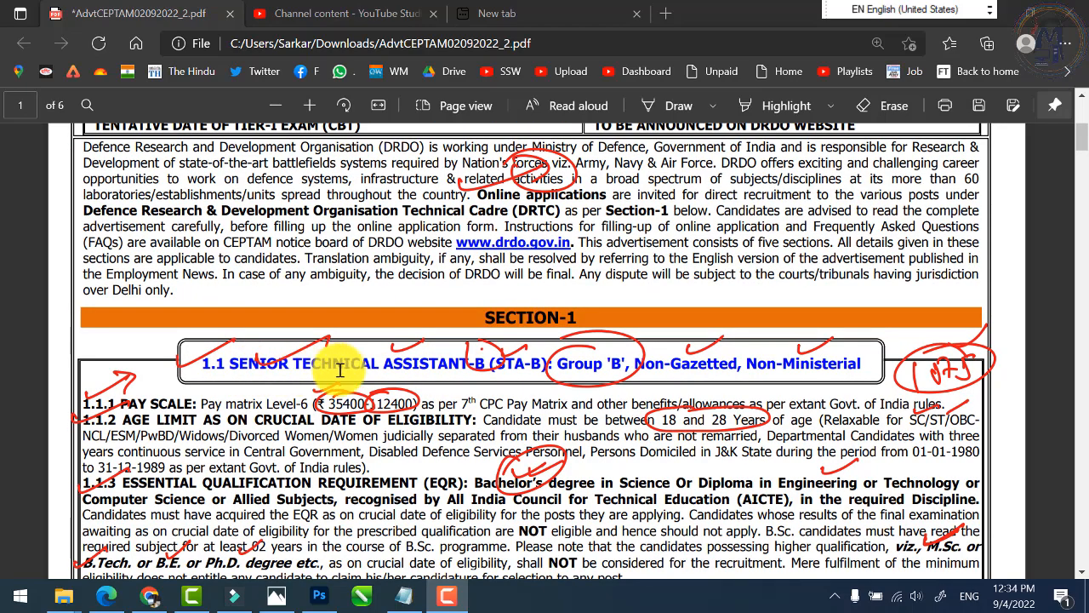
scroll(514, 364, "down", 20)
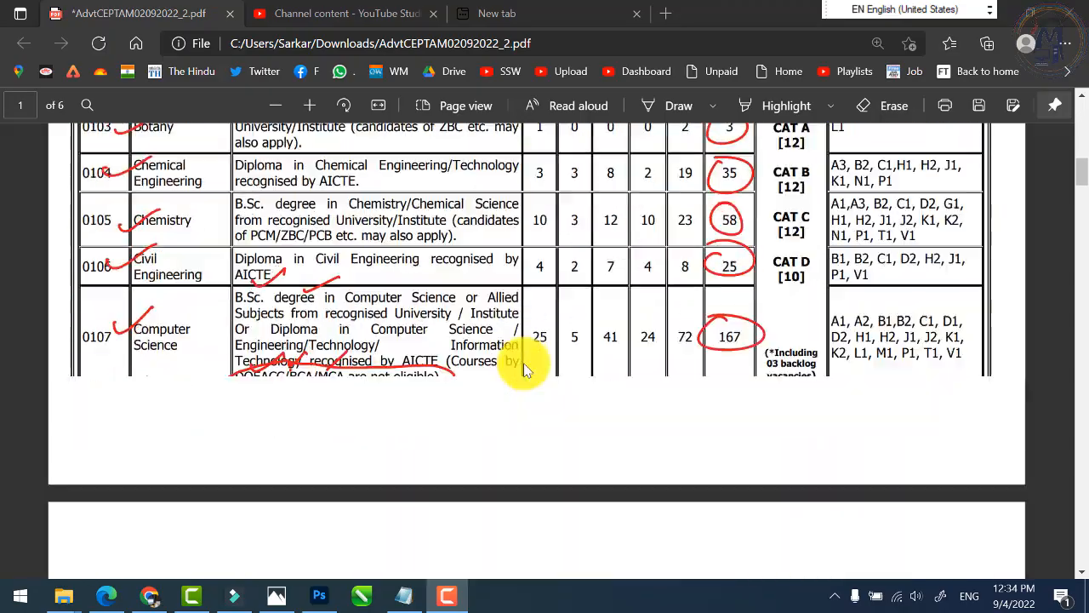
scroll(522, 366, "down", 6)
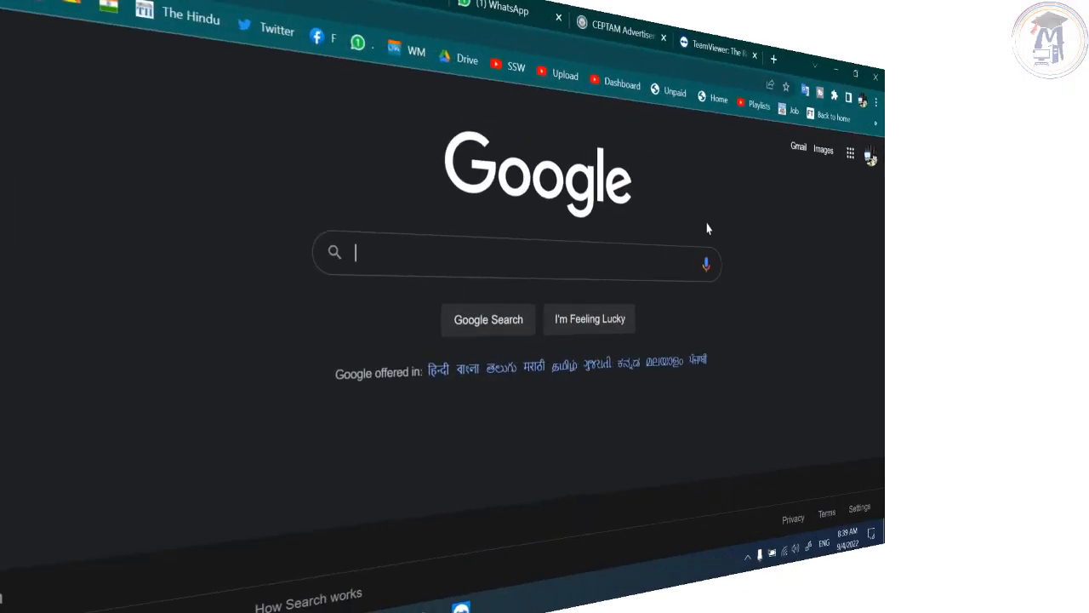
type("www")
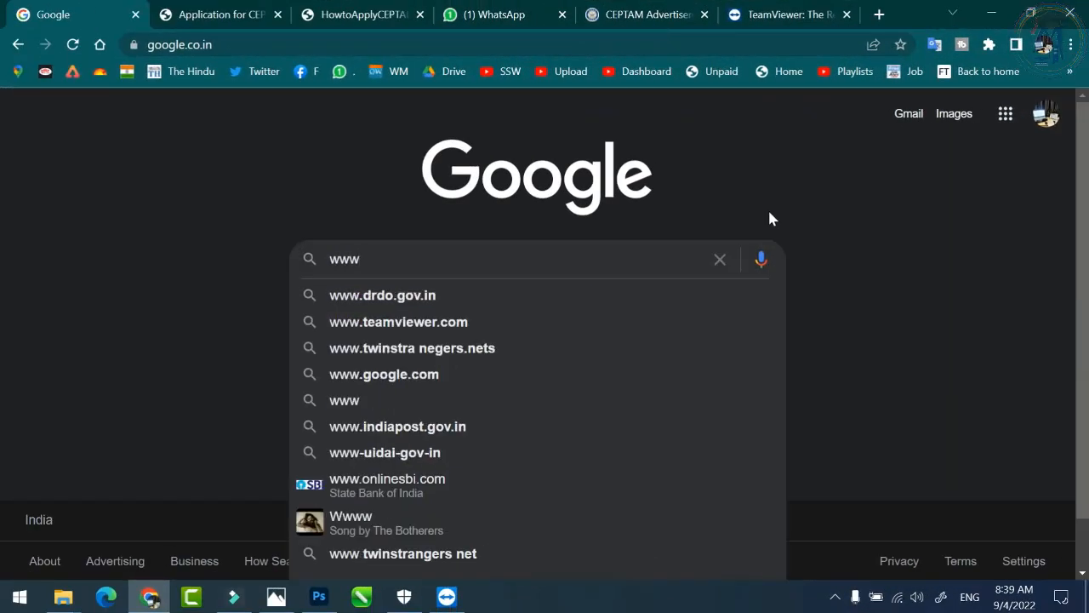
key("Down")
key("Return")
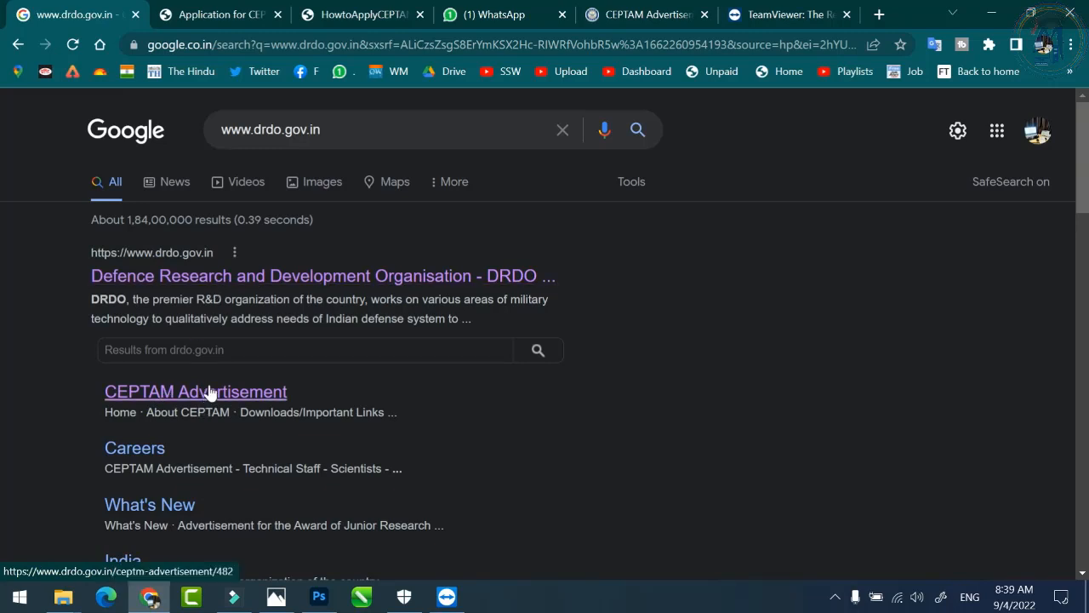
left_click(126, 391)
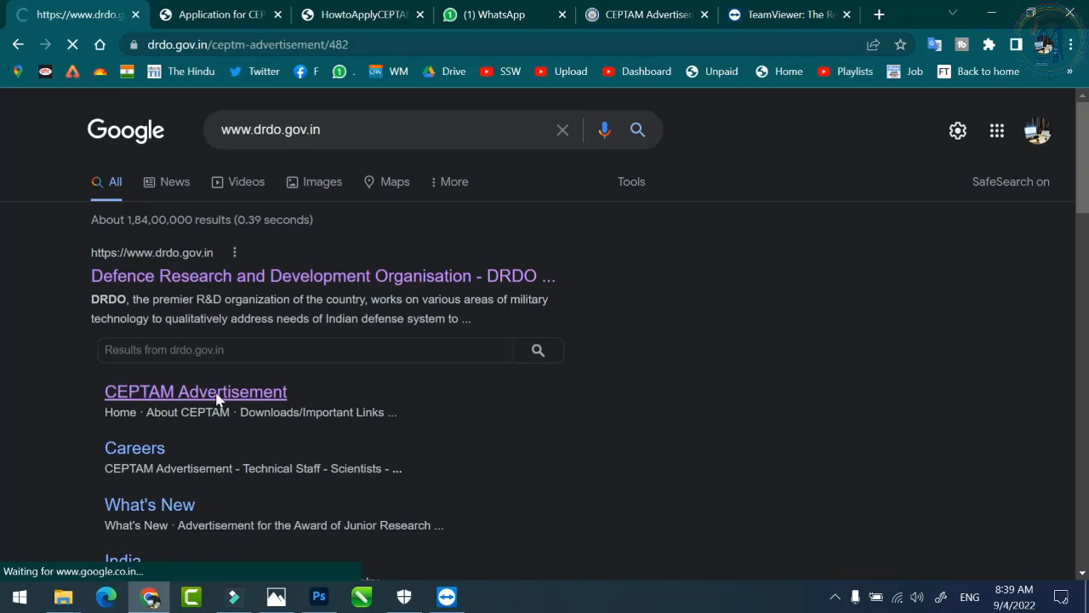
Step: Open the CEPTAM-10/DRTC advertisement listed under Advertisement on the DRDO page
scroll(255, 362, "down", 4)
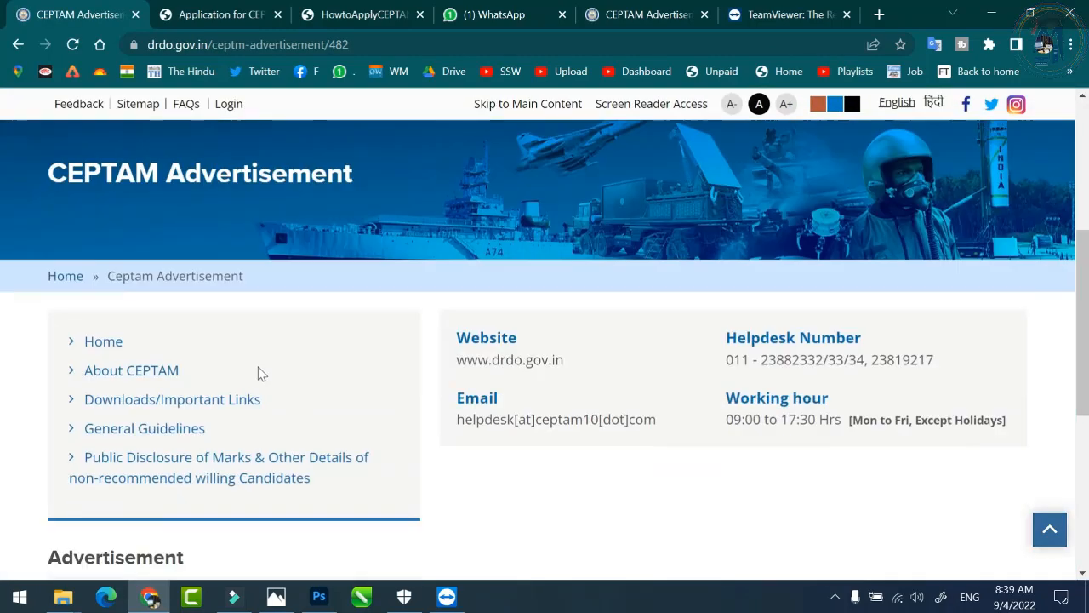
scroll(273, 366, "down", 2)
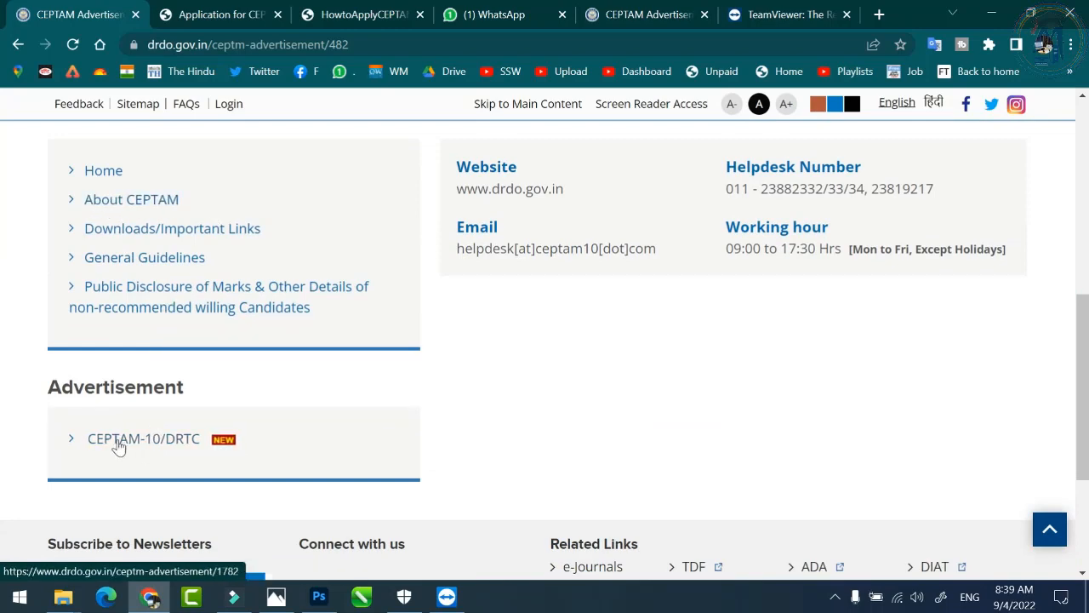
left_click(159, 443)
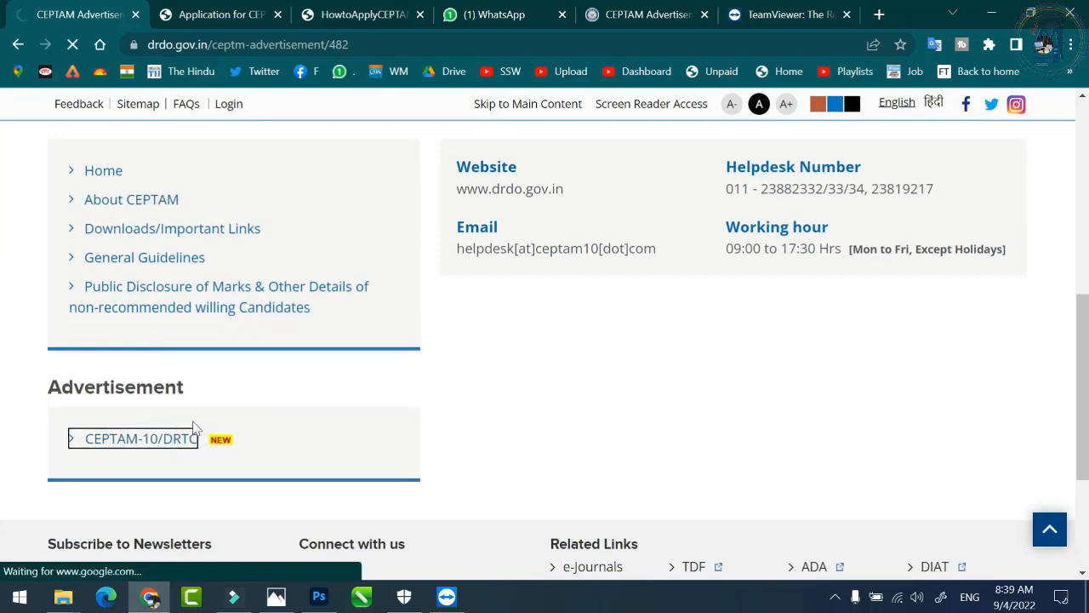
Step: Highlight the application receiving dates and open the online application form link for the CEPTAM-10/DRTC advertisement
scroll(506, 433, "down", 5)
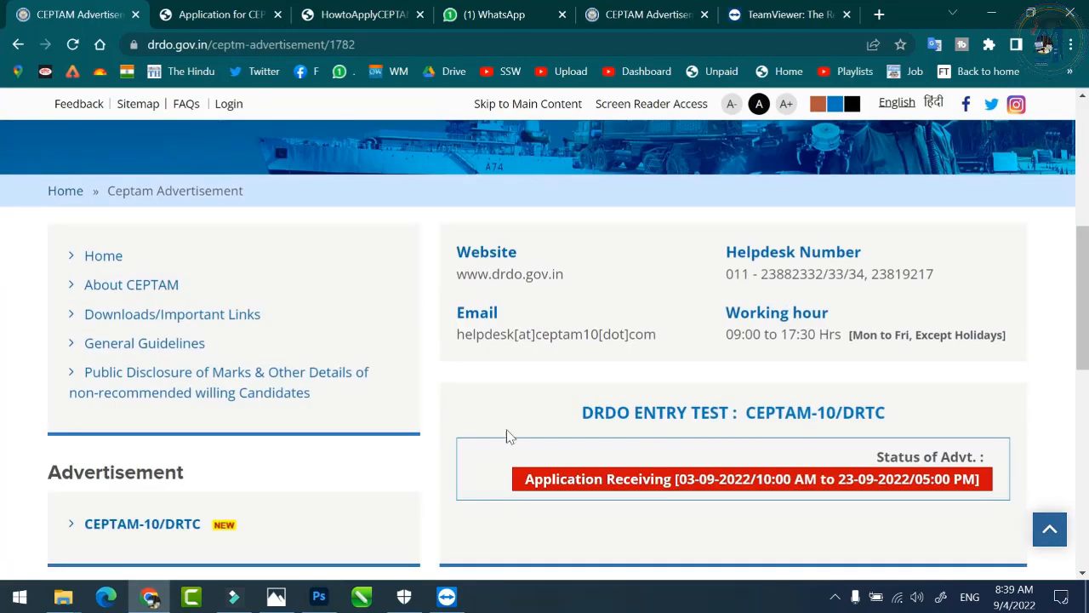
scroll(569, 369, "down", 1)
scroll(570, 368, "down", 2)
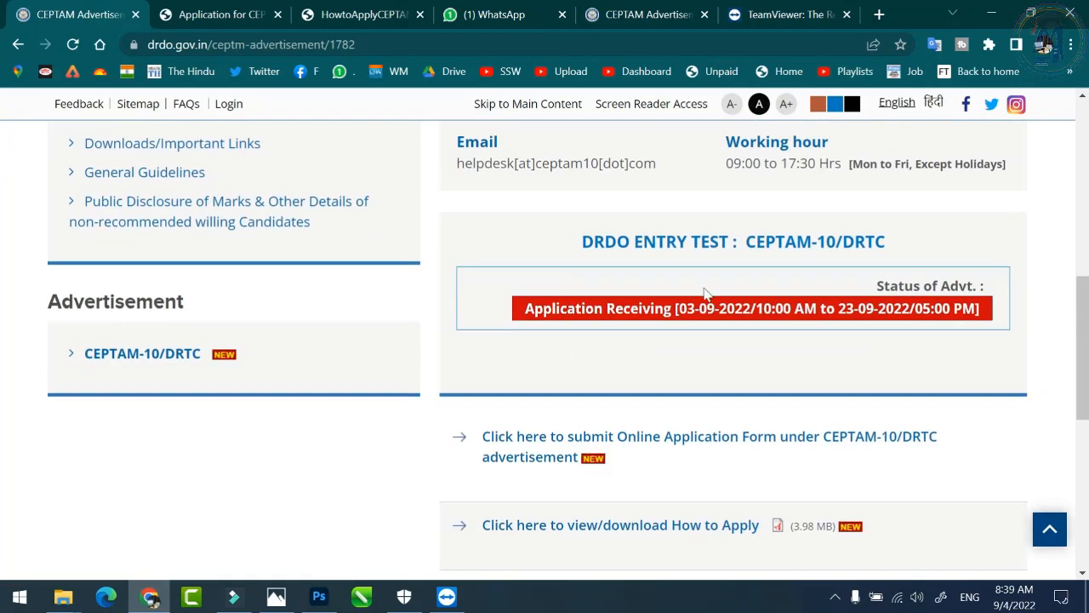
scroll(498, 437, "down", 1)
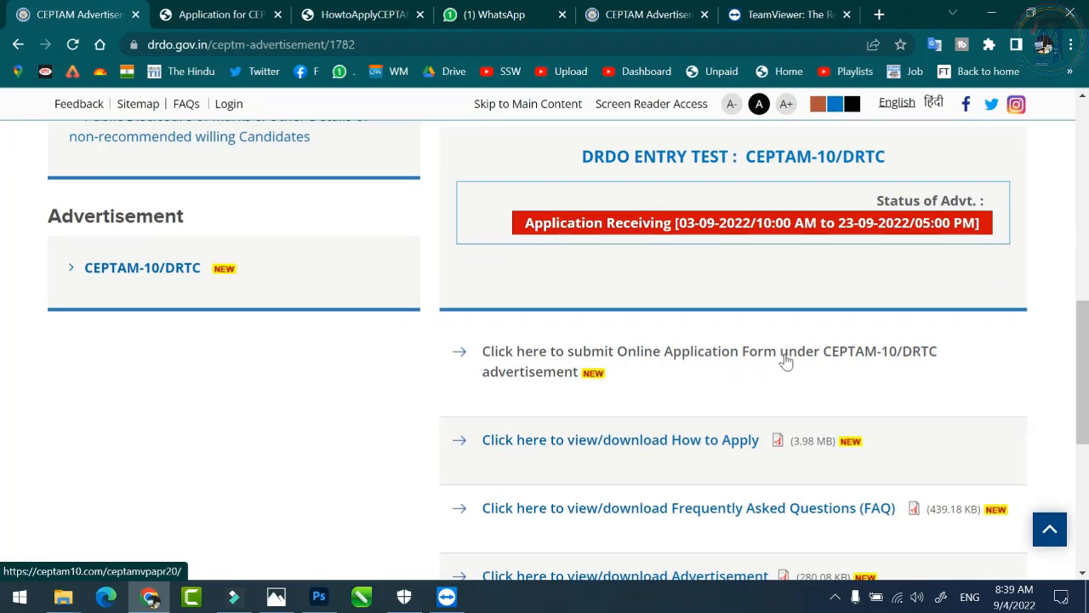
left_click_drag(720, 223, 932, 223)
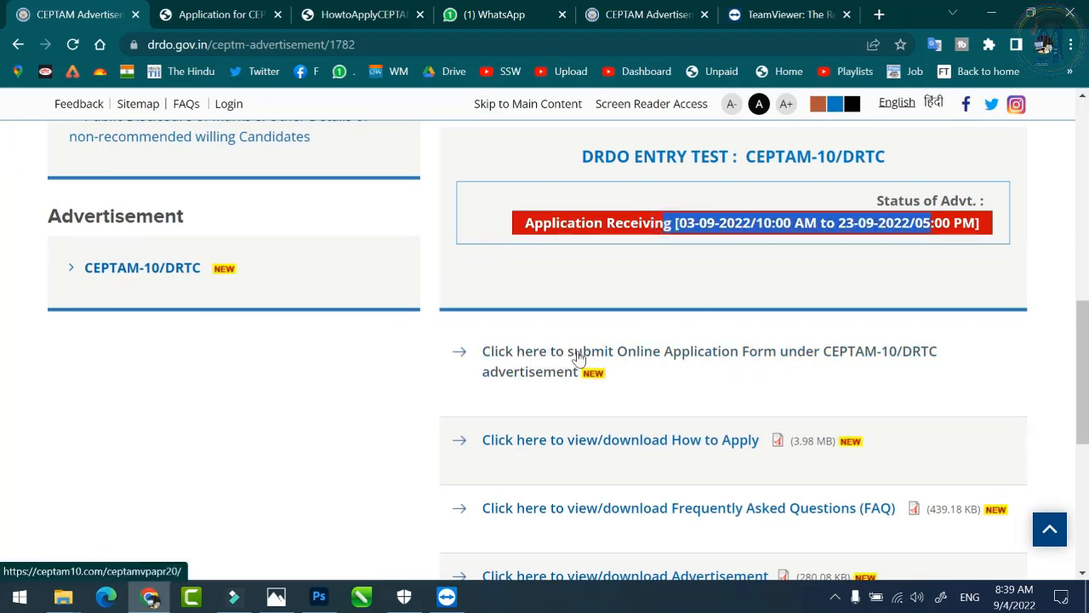
left_click(694, 359)
left_click(576, 337)
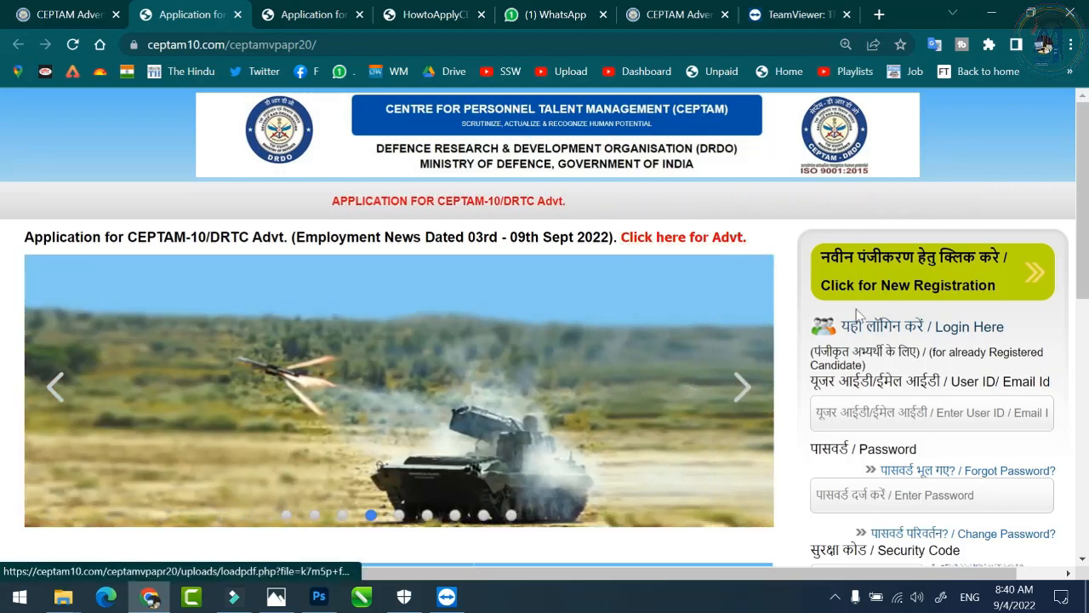
Step: Look over the login area, important events and reference documents on the application portal, and open the new registration form
scroll(924, 284, "down", 2)
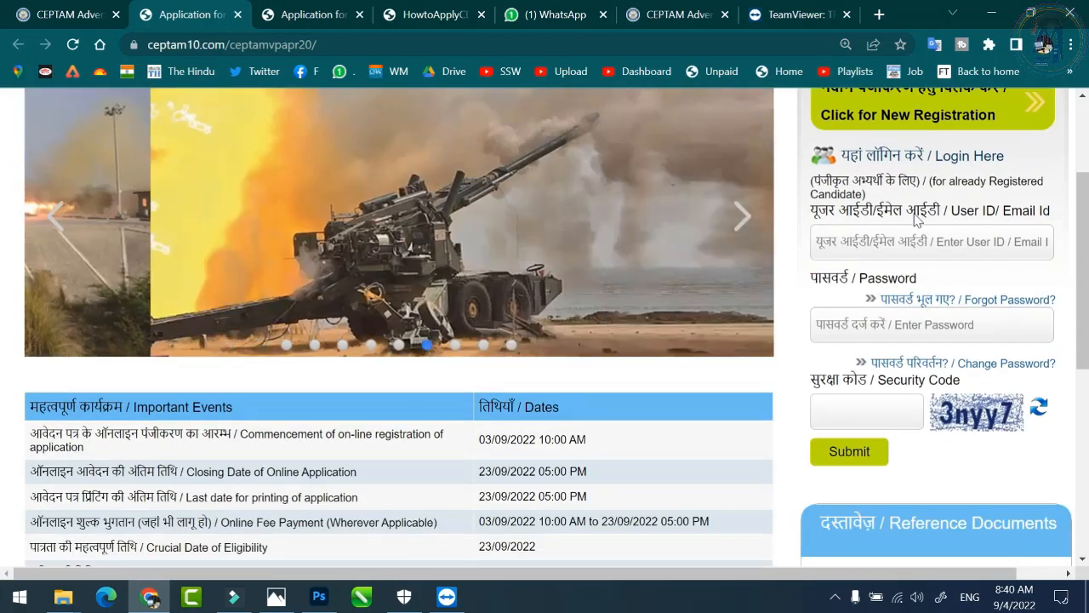
scroll(916, 219, "down", 2)
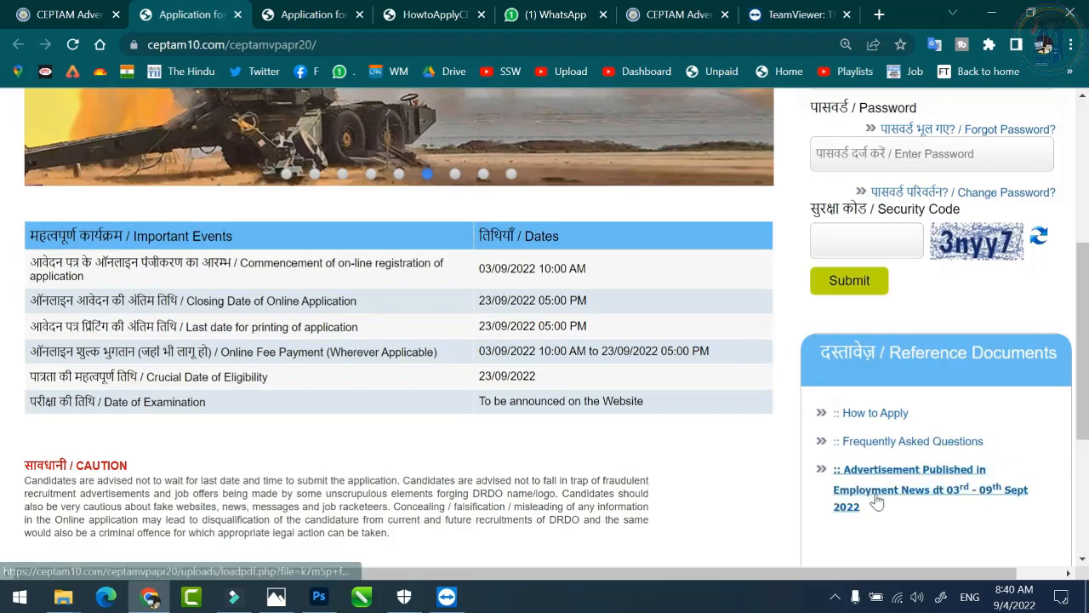
scroll(890, 421, "up", 3)
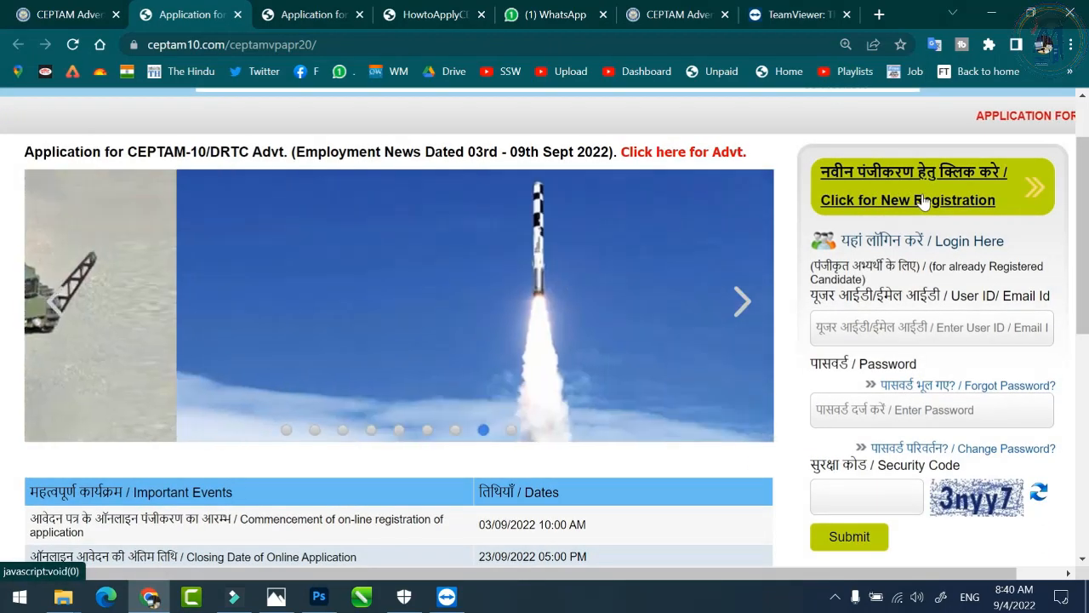
left_click(924, 199)
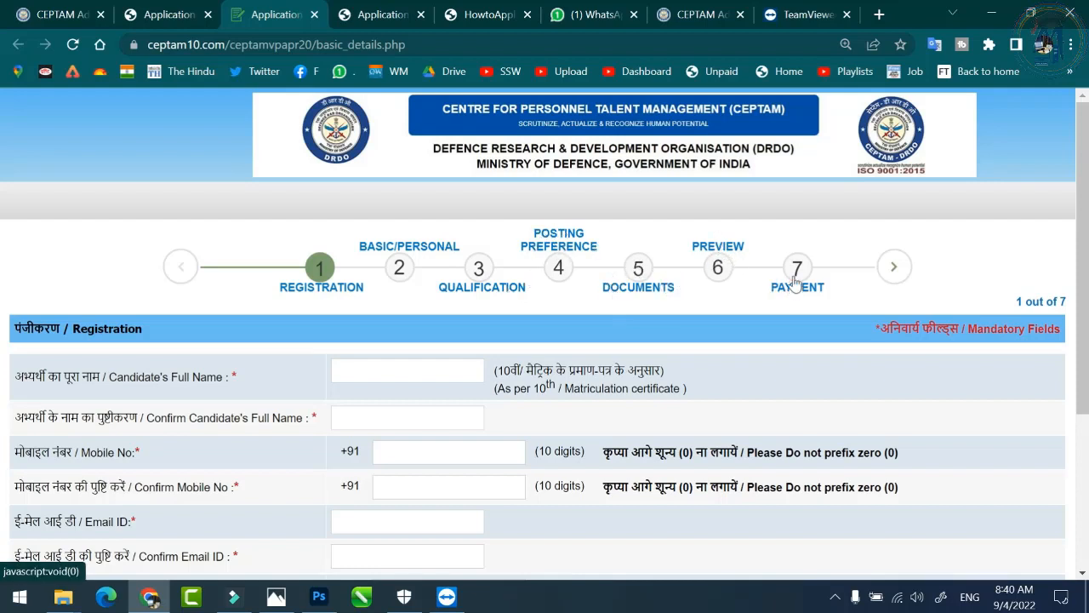
Step: Complete the registration form with the candidate's full name, mobile numbers, e-mail and security code, then register and confirm the details
scroll(586, 332, "down", 1)
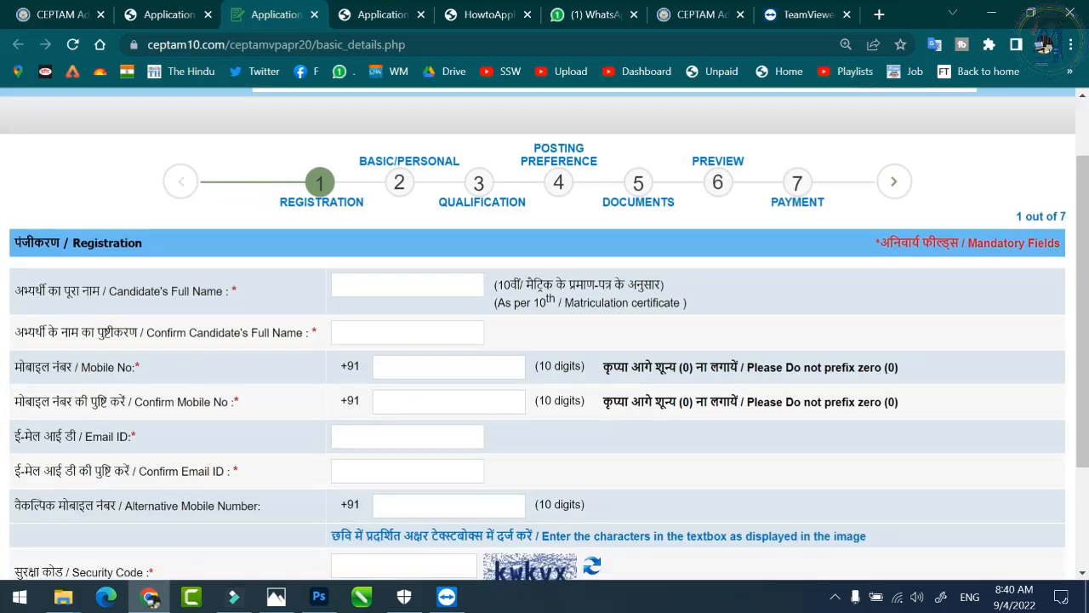
left_click(399, 286)
scroll(538, 341, "down", 1)
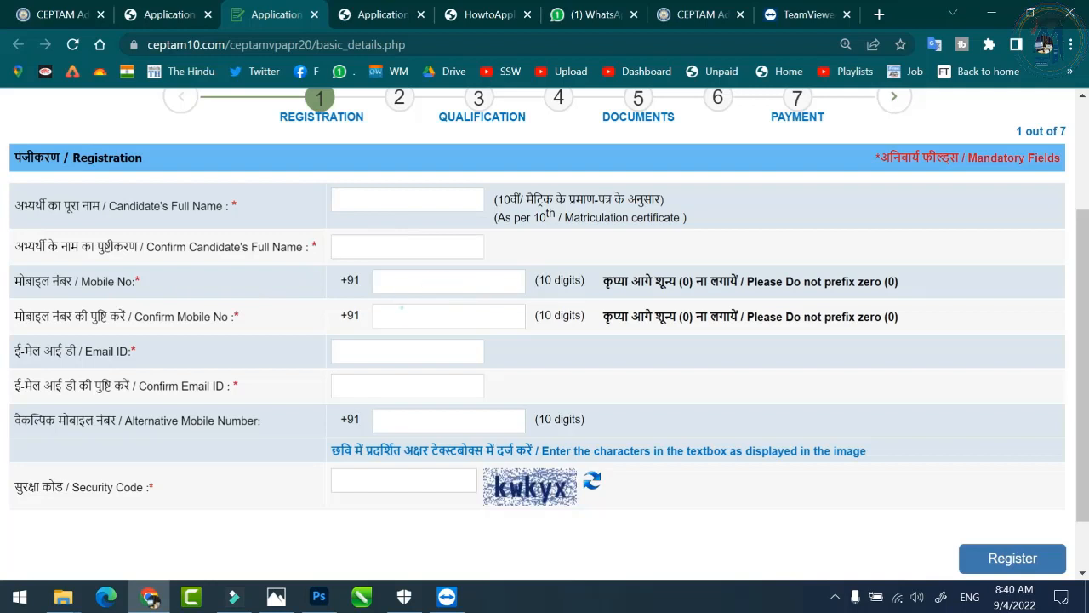
left_click(405, 310)
left_click(356, 358)
left_click(405, 414)
scroll(545, 330, "down", 1)
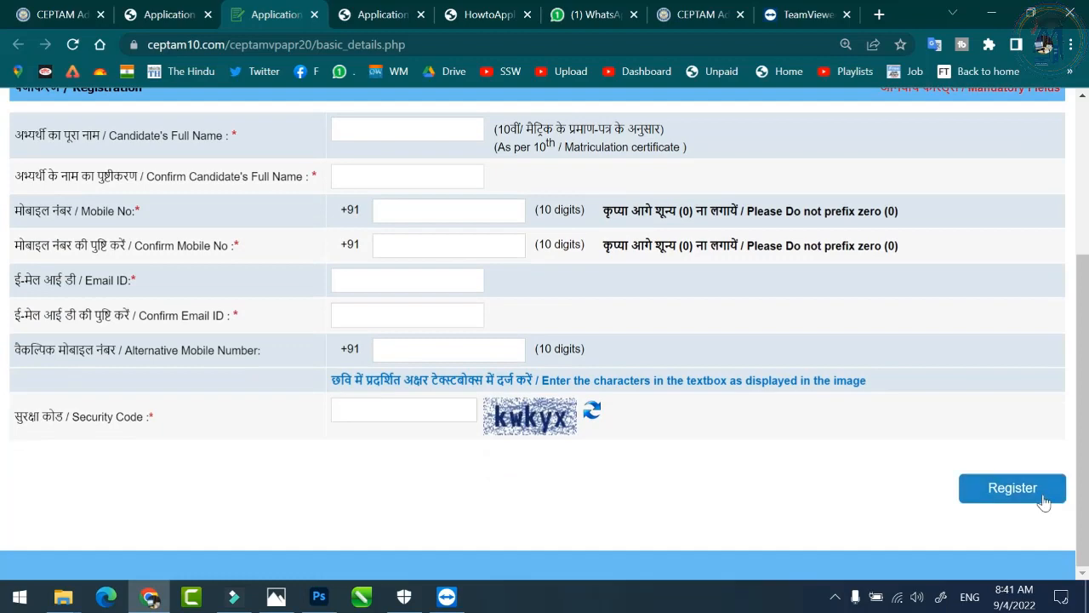
scroll(1004, 489, "up", 1)
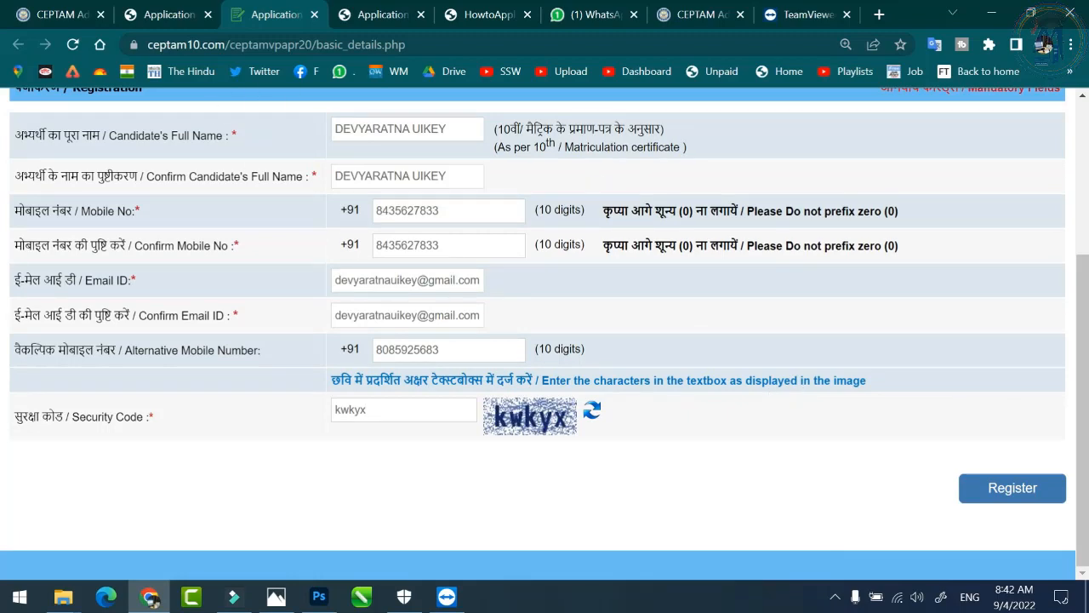
left_click(993, 497)
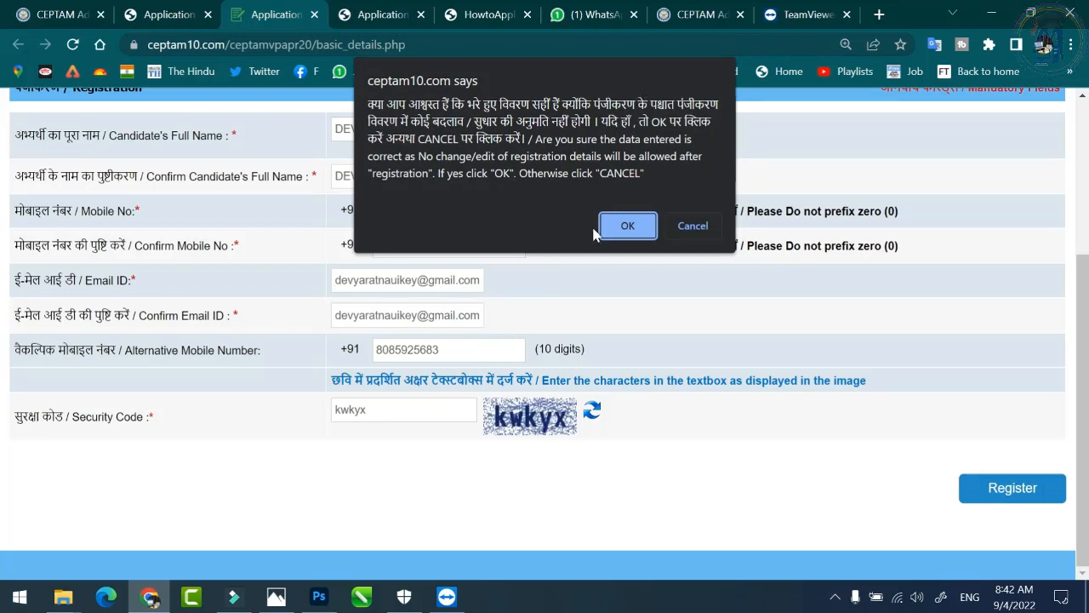
left_click(626, 230)
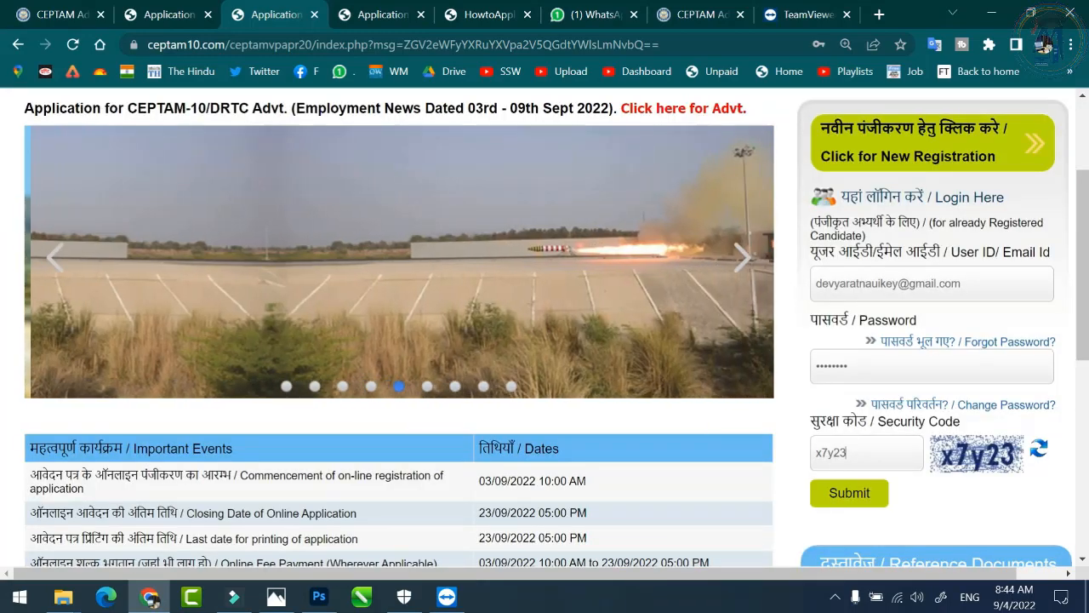
Step: Log in with the registered e-mail, account password and security code, and save the login in the browser
scroll(784, 274, "up", 2)
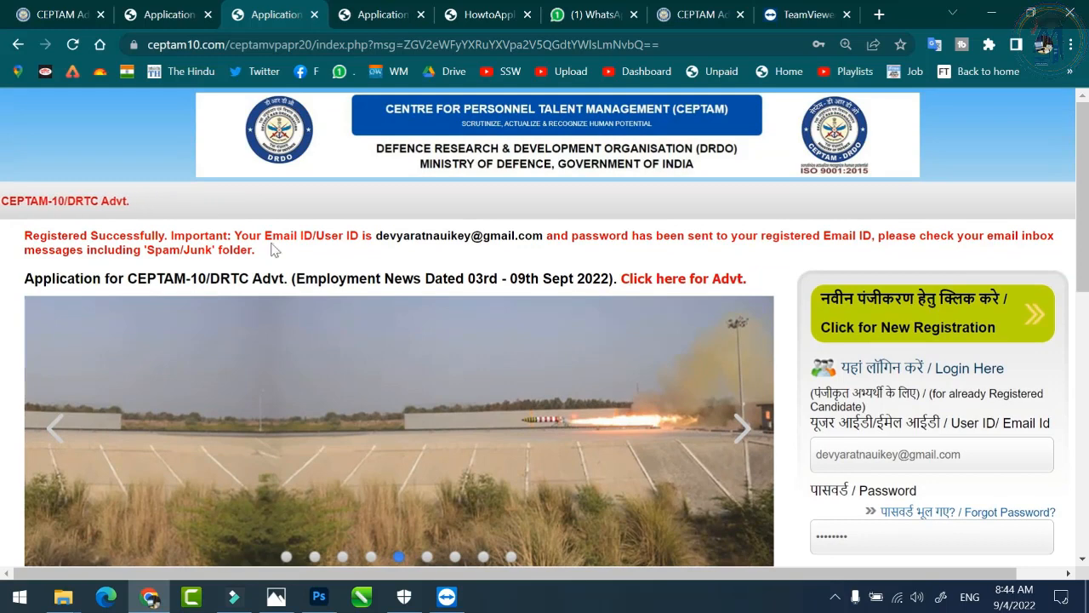
scroll(838, 234, "down", 3)
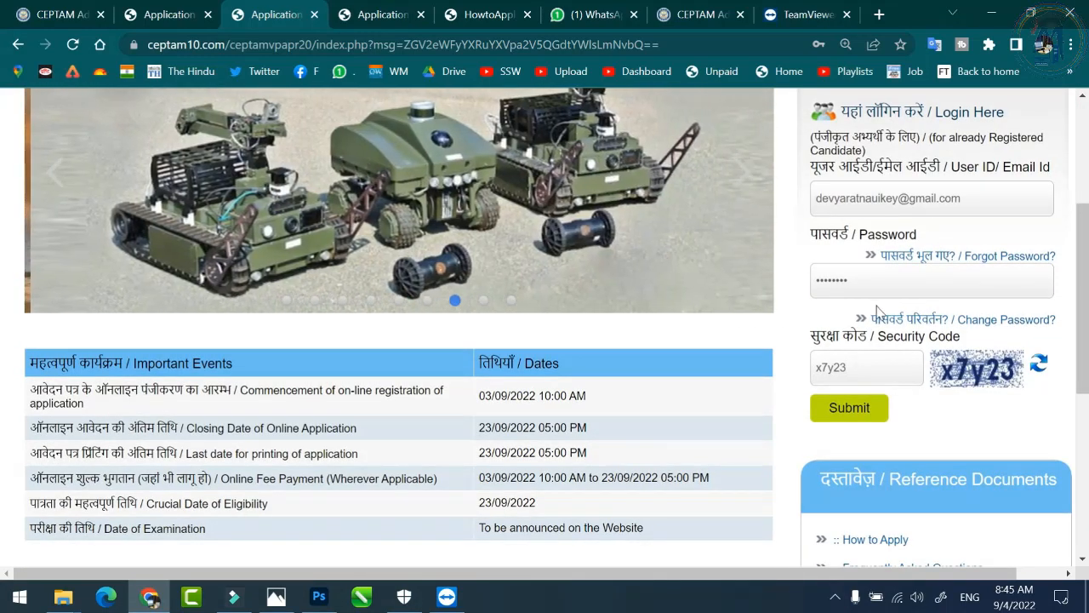
left_click(851, 408)
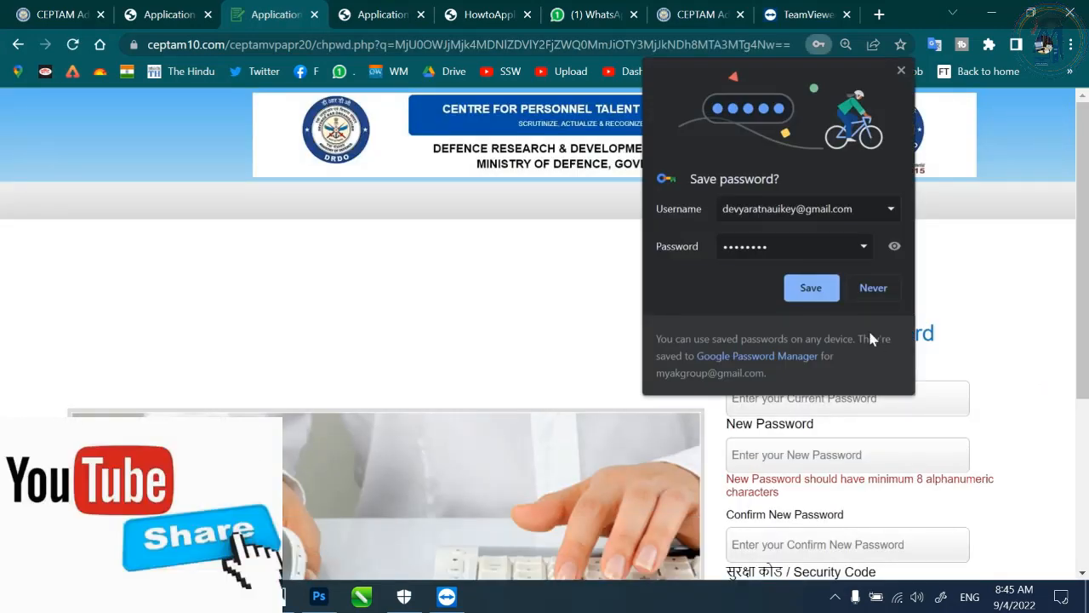
left_click(811, 288)
Step: Update the account password by entering the current password, the new password with its confirmation and the security code, and submit the change
scroll(873, 341, "down", 1)
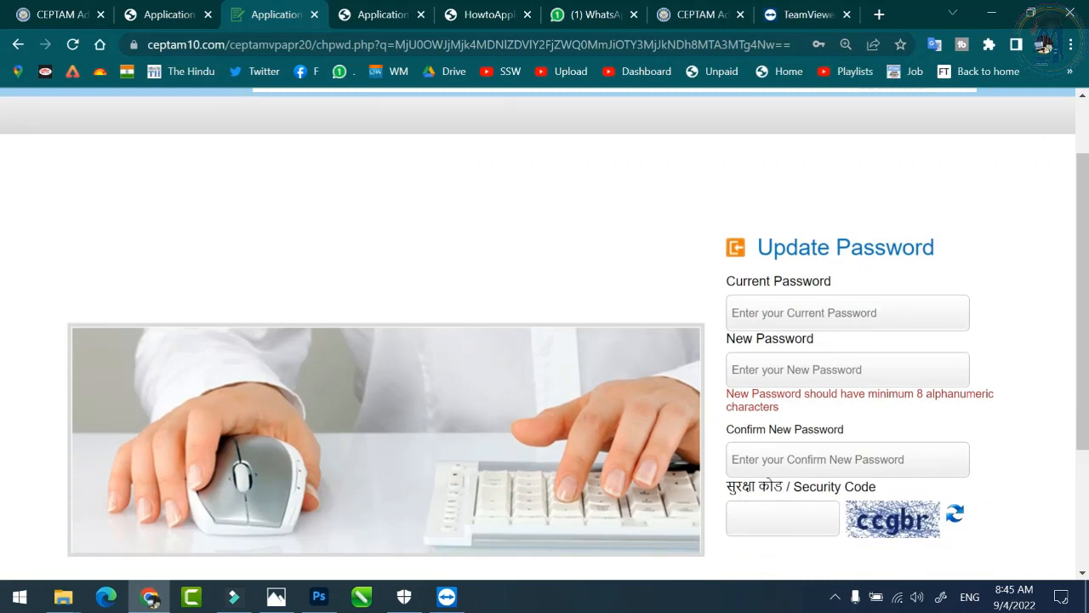
left_click(795, 313)
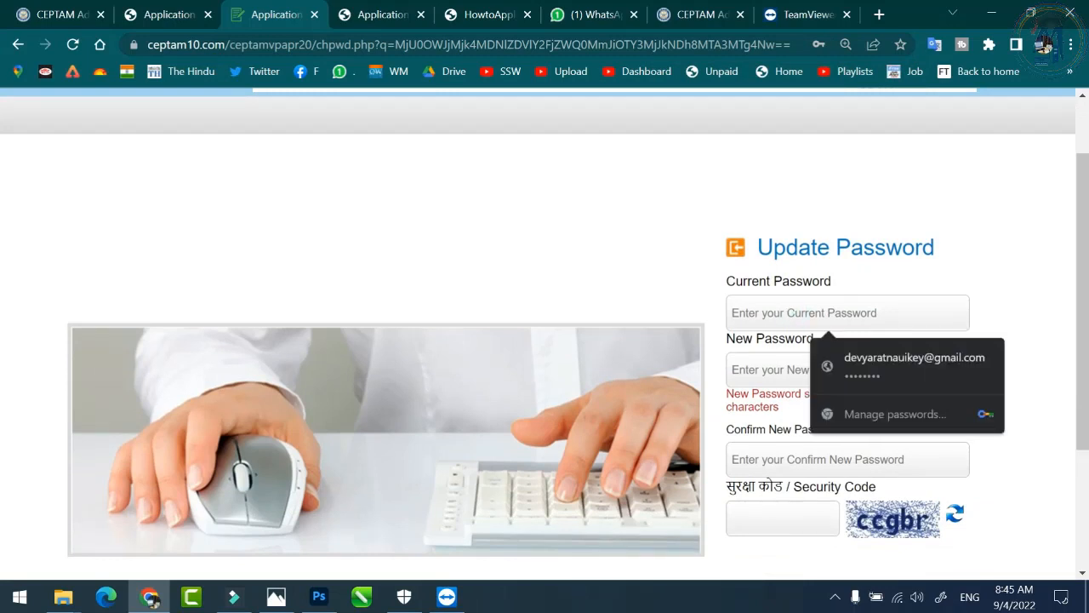
left_click(741, 369)
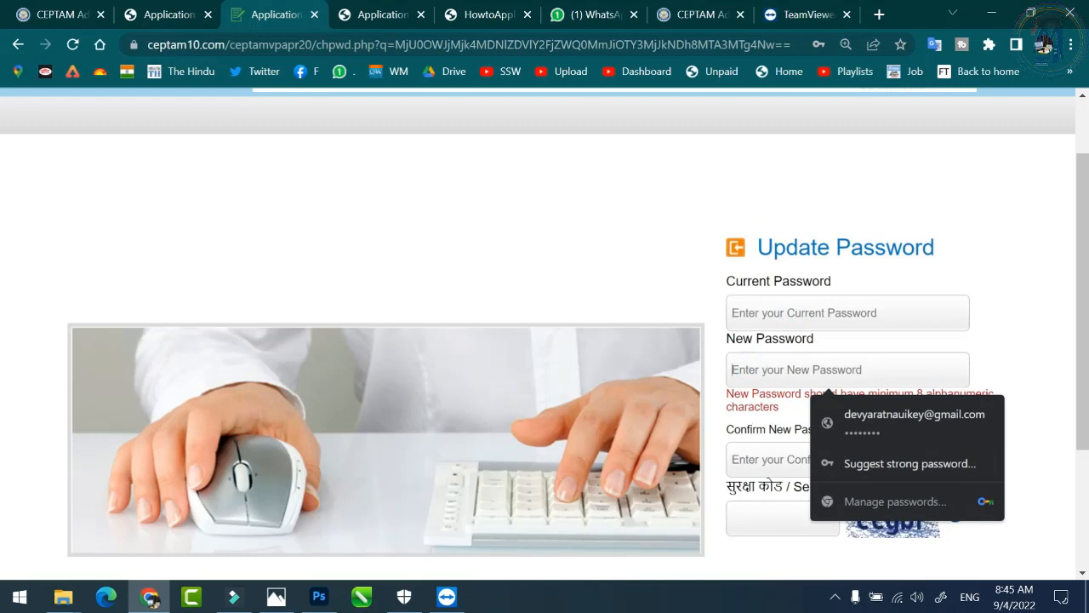
left_click(754, 454)
scroll(754, 455, "down", 1)
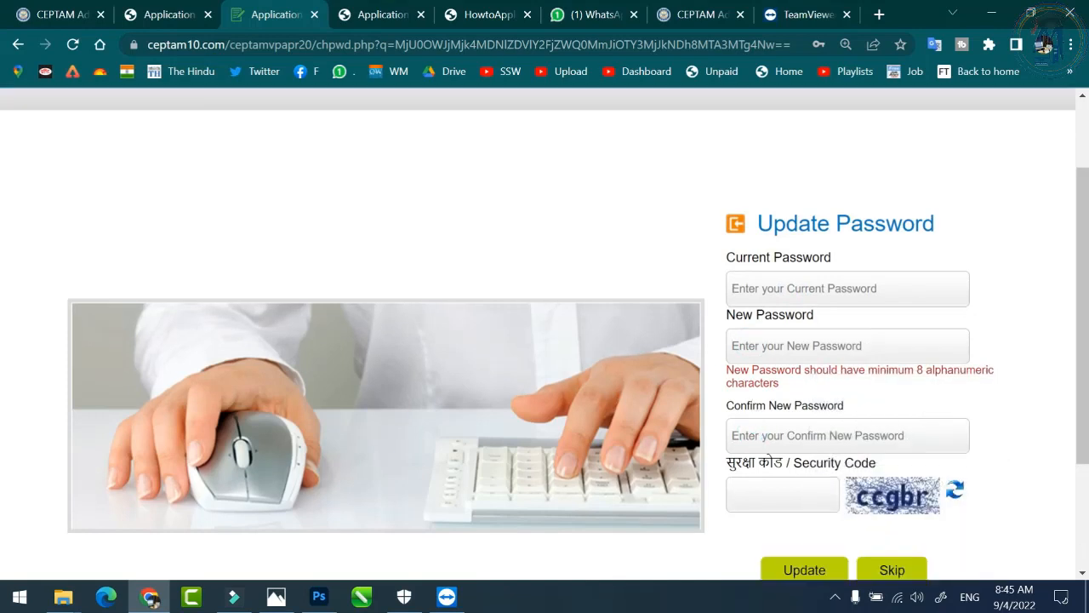
scroll(808, 452, "down", 2)
scroll(785, 341, "up", 1)
left_click(785, 228)
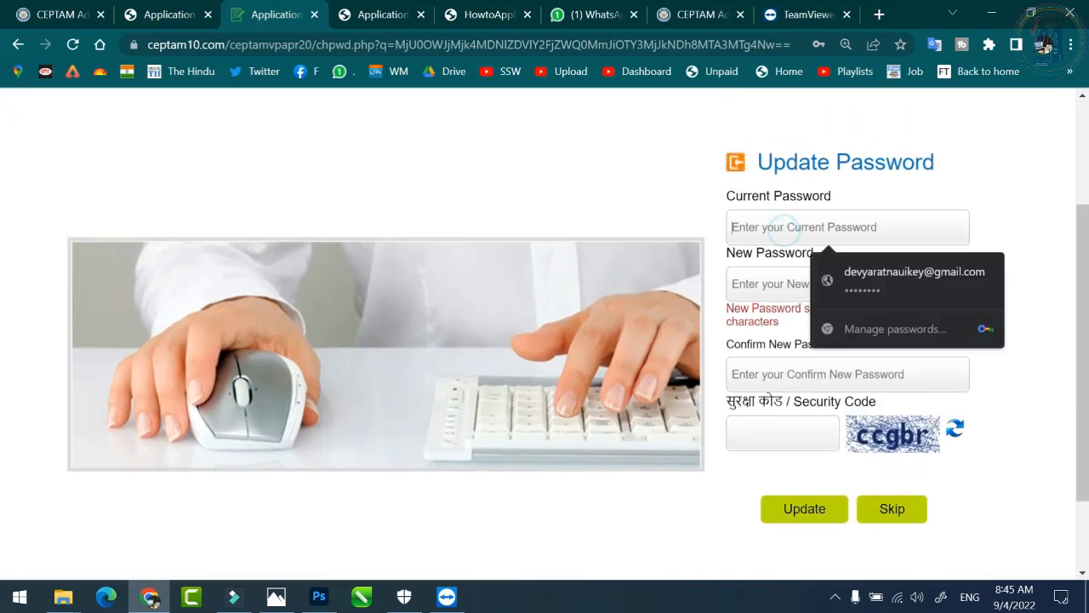
left_click(764, 219)
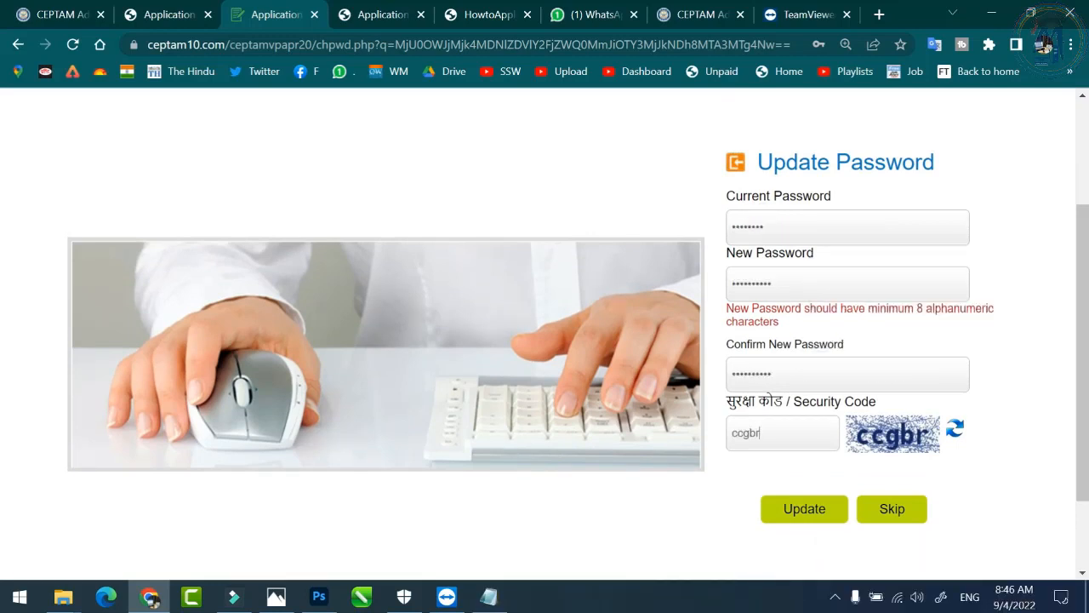
left_click(817, 519)
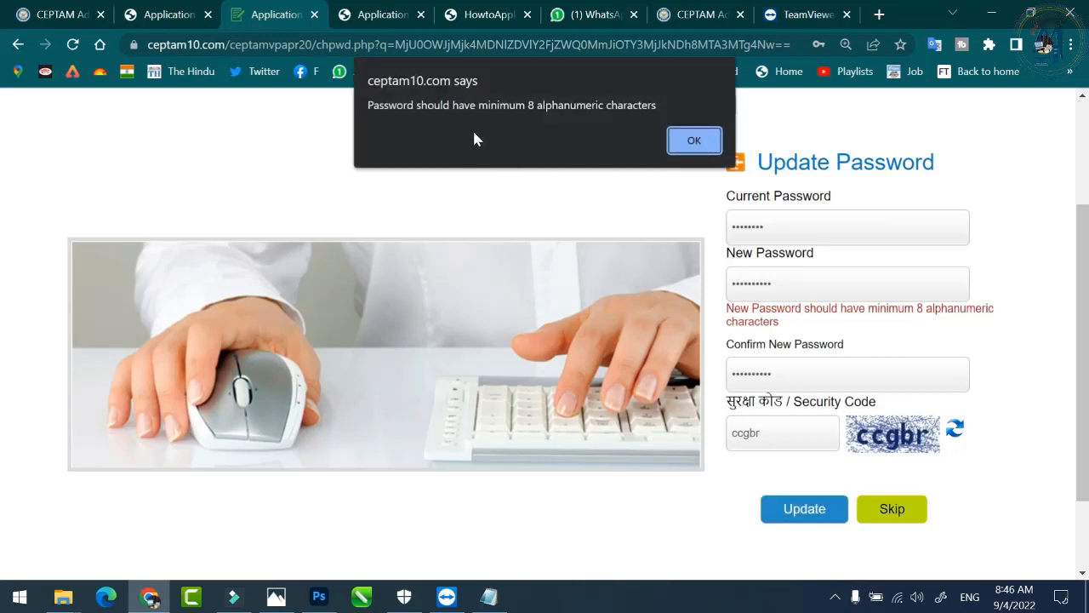
left_click(691, 141)
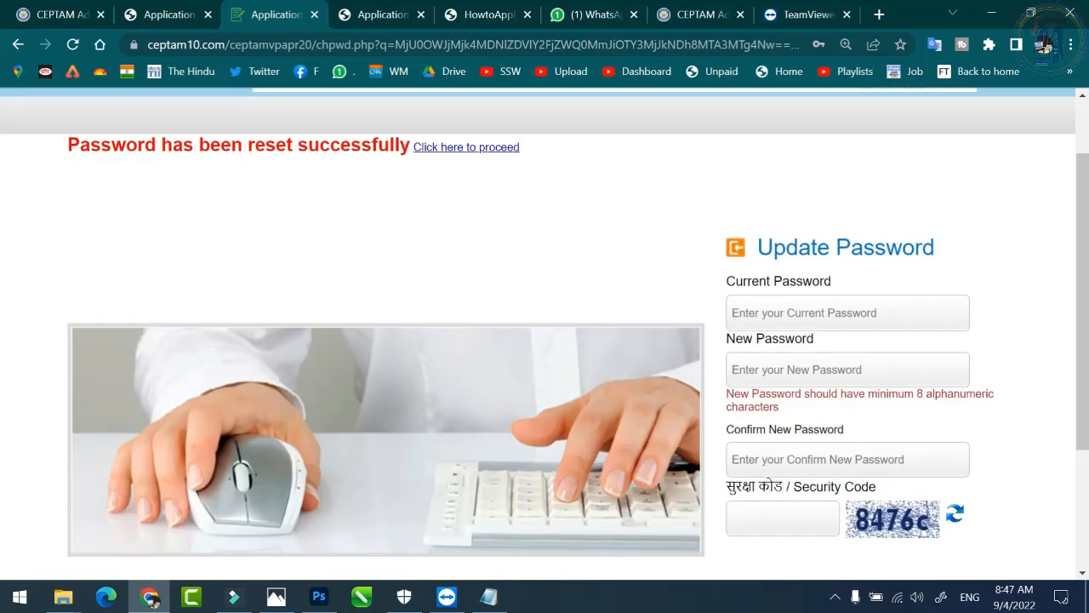
Step: Proceed to the dashboard, read and accept the list of required scanned documents, and start a new application
left_click(474, 149)
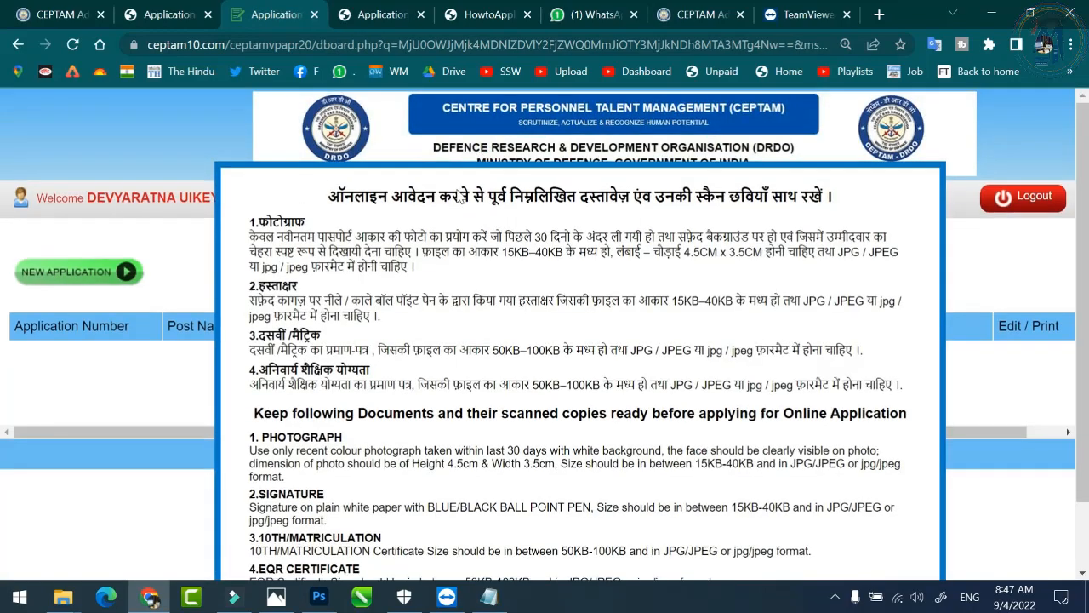
scroll(457, 196, "down", 1)
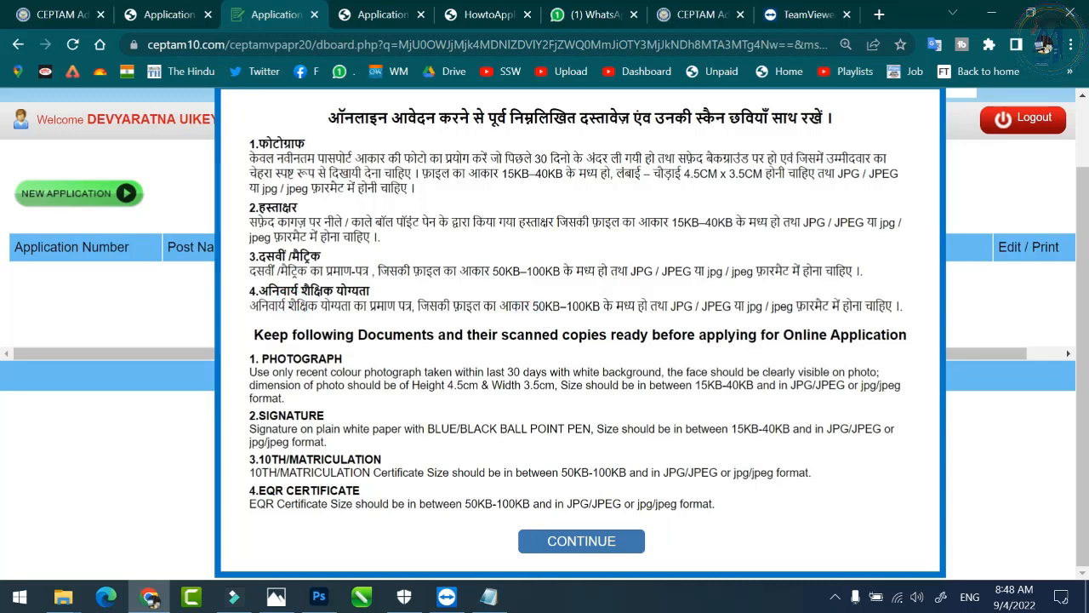
left_click(591, 541)
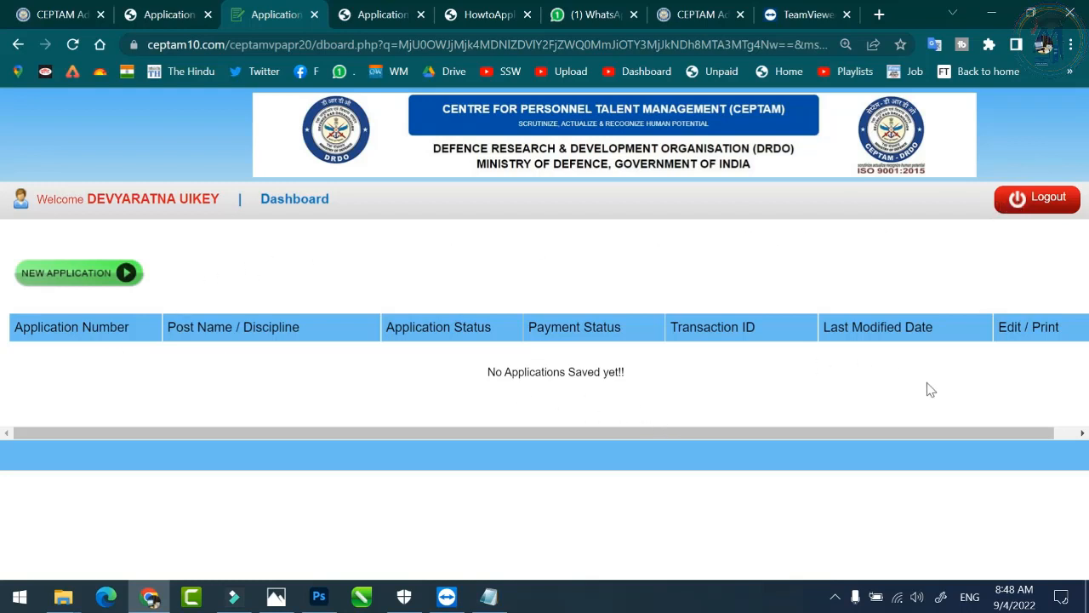
left_click(70, 274)
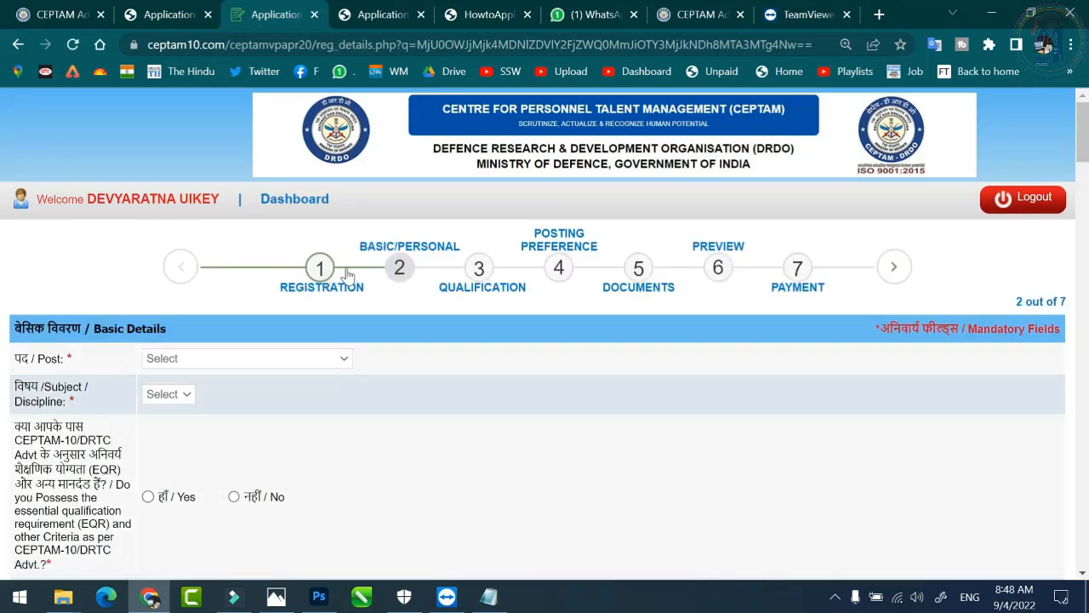
Step: Set the post to Senior Technical Assistant 'B' (STA-B) and the discipline to 0101 - Agriculture in the basic details
scroll(395, 309, "down", 3)
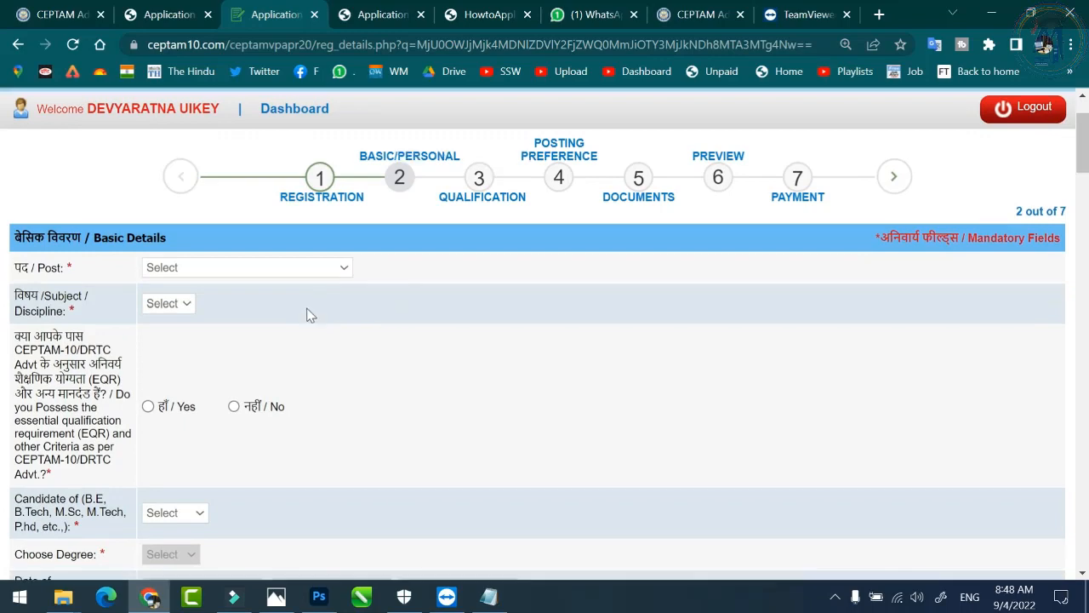
scroll(309, 315, "up", 1)
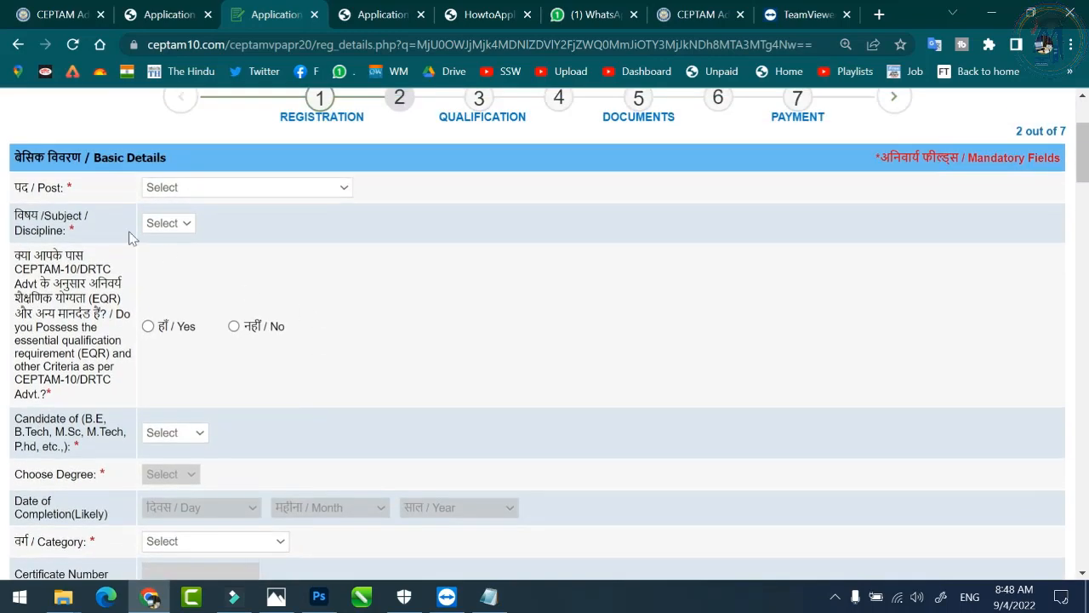
left_click(199, 189)
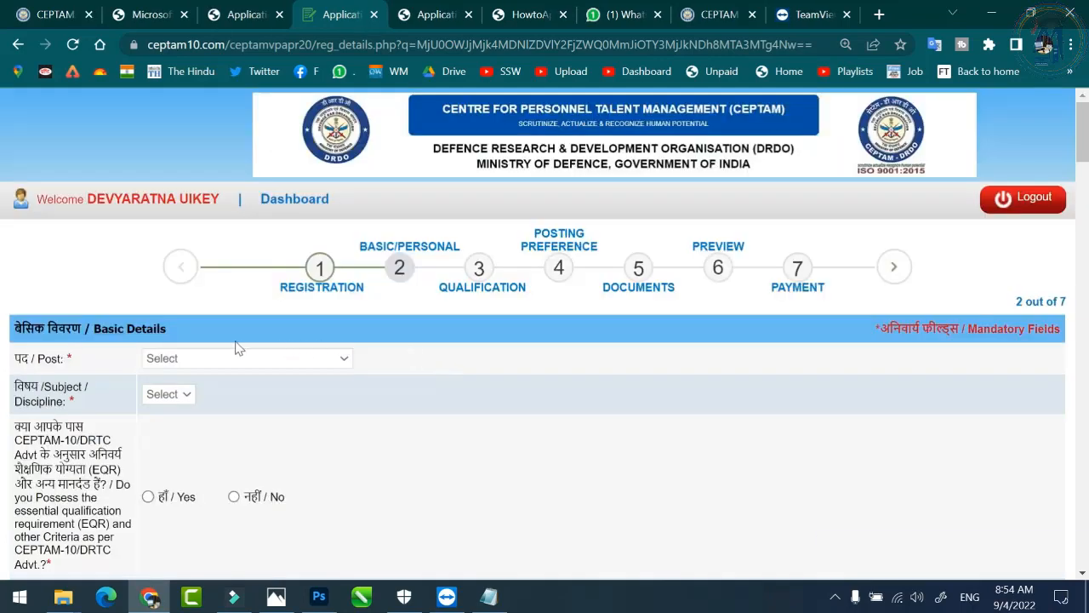
scroll(213, 319, "down", 1)
left_click(187, 271)
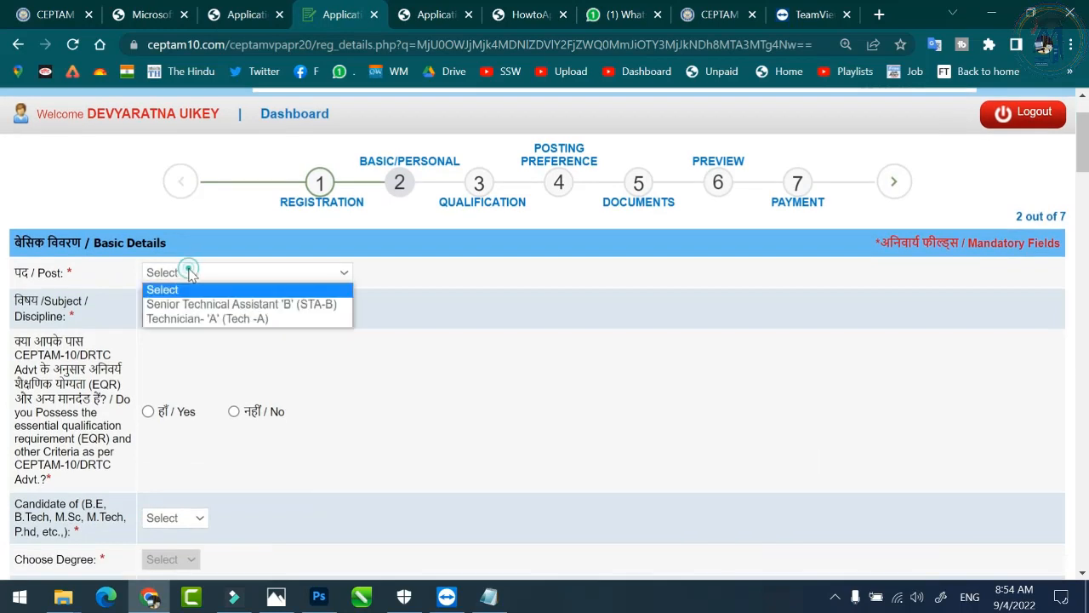
left_click(265, 305)
left_click(227, 311)
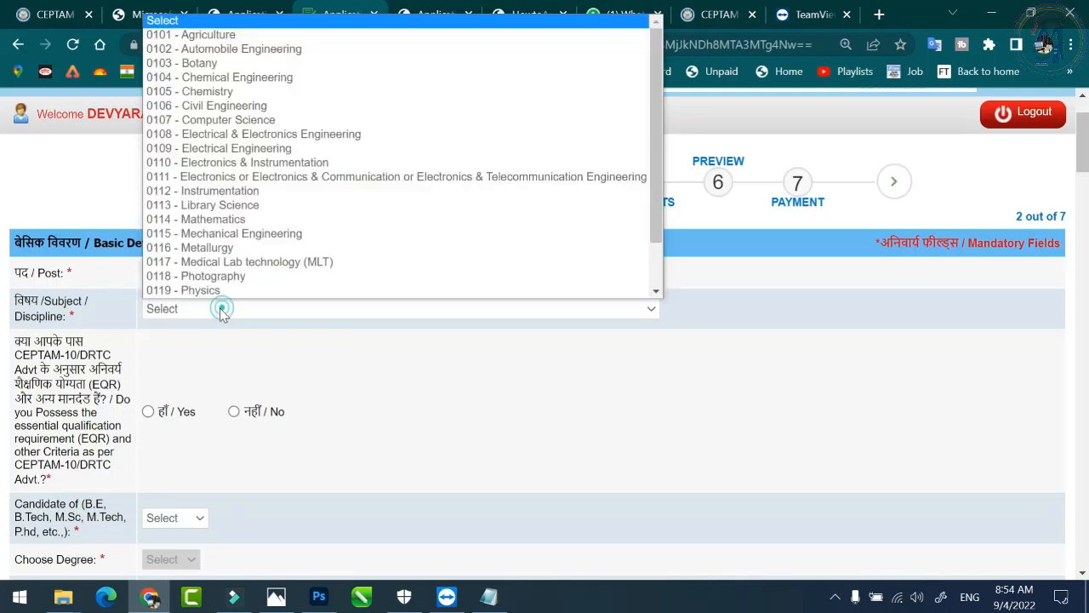
scroll(219, 179, "down", 1)
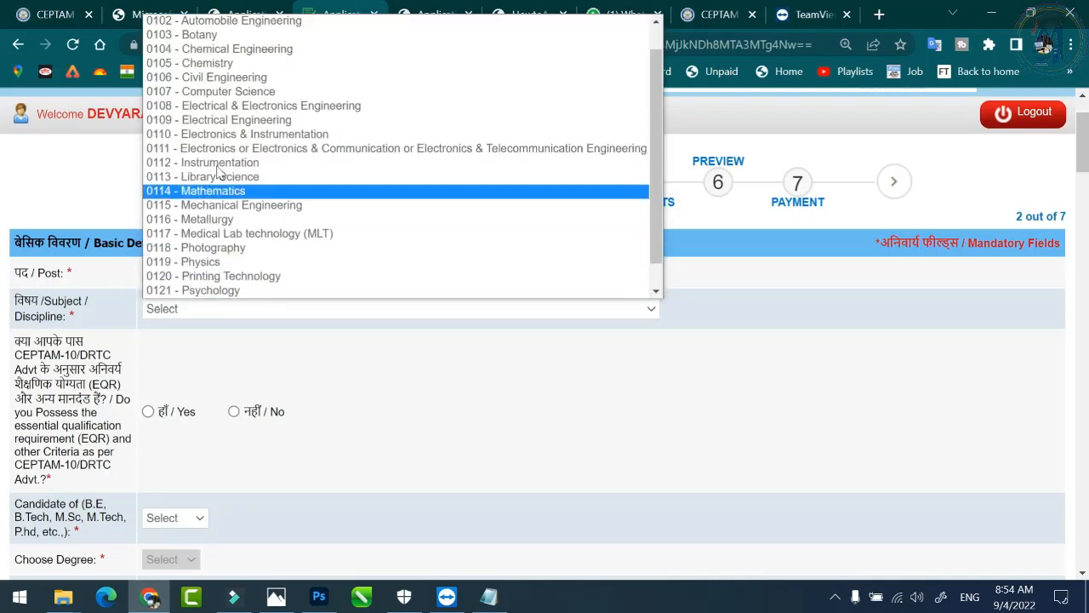
scroll(226, 102, "up", 1)
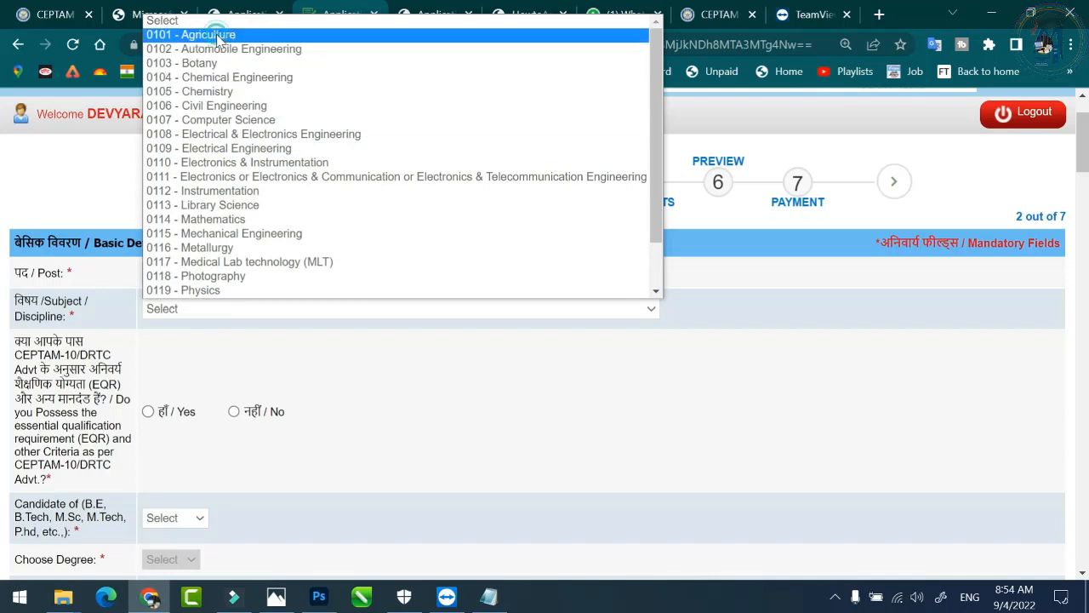
left_click(214, 35)
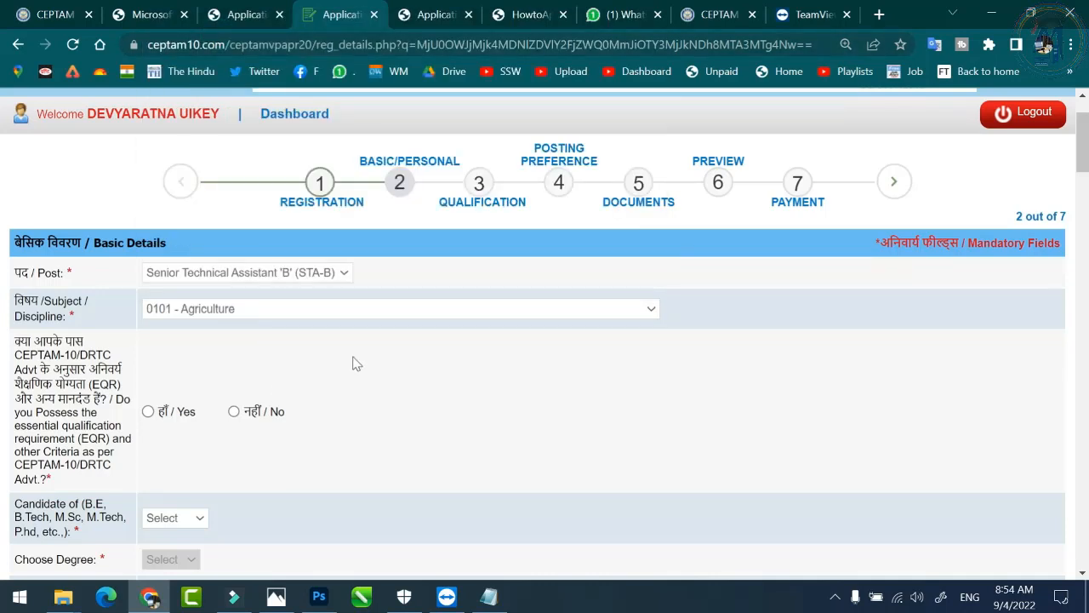
Step: Answer Yes to possessing the essential qualification requirement and set the B.E, B.Tech, M.Sc, M.Tech, P.hd candidate field to No
scroll(328, 365, "down", 1)
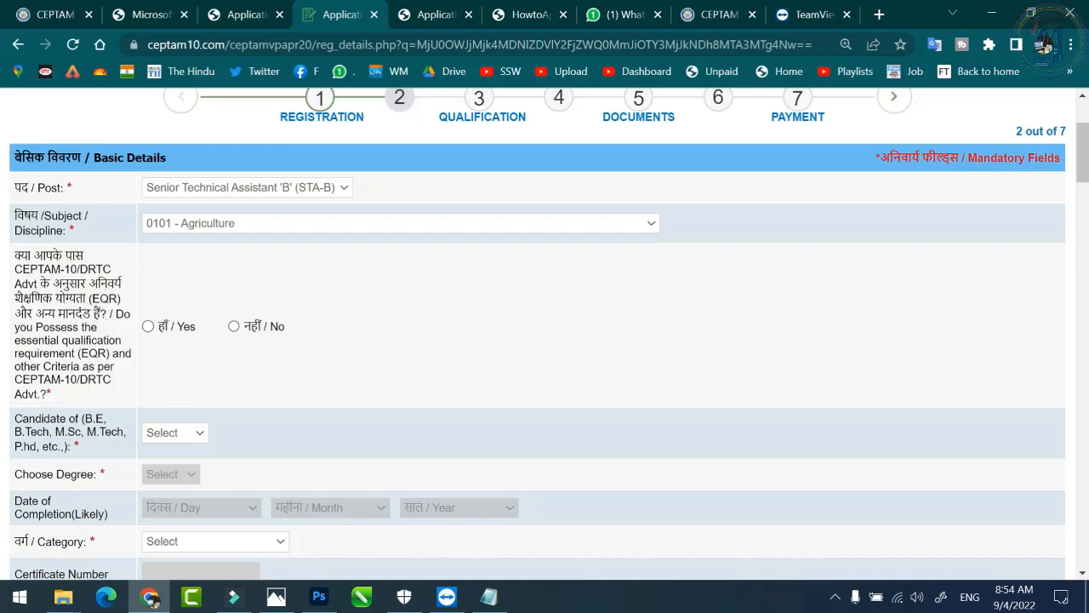
left_click(148, 326)
scroll(170, 328, "down", 3)
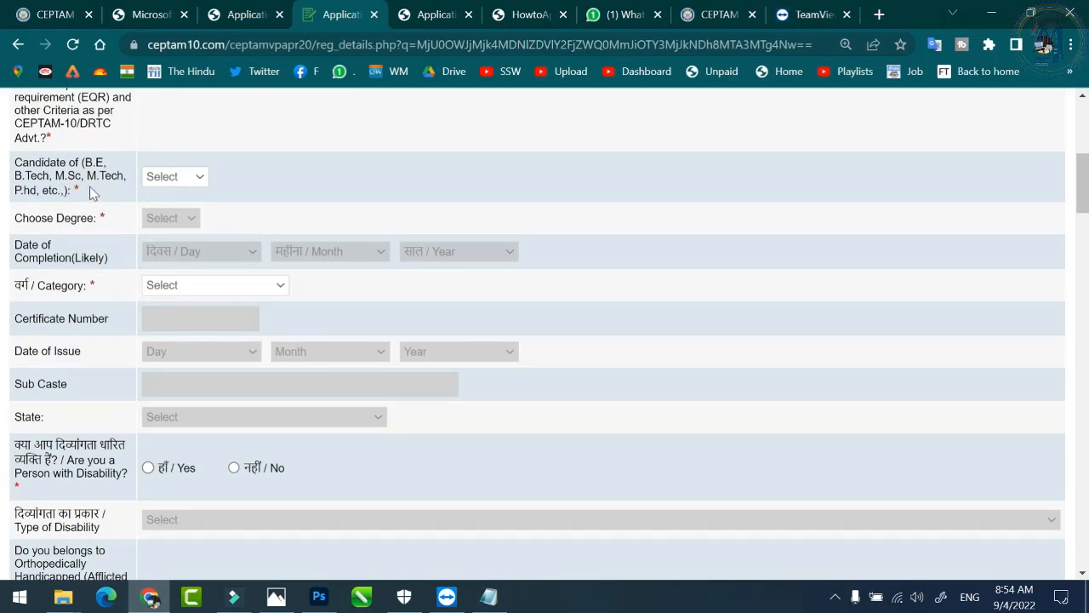
left_click(181, 178)
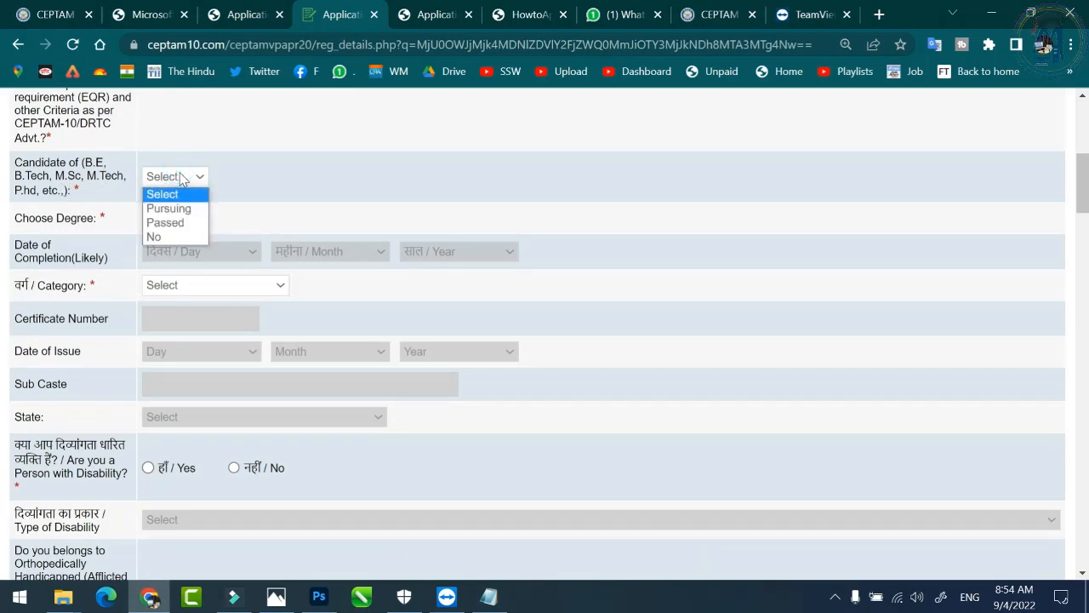
left_click(175, 236)
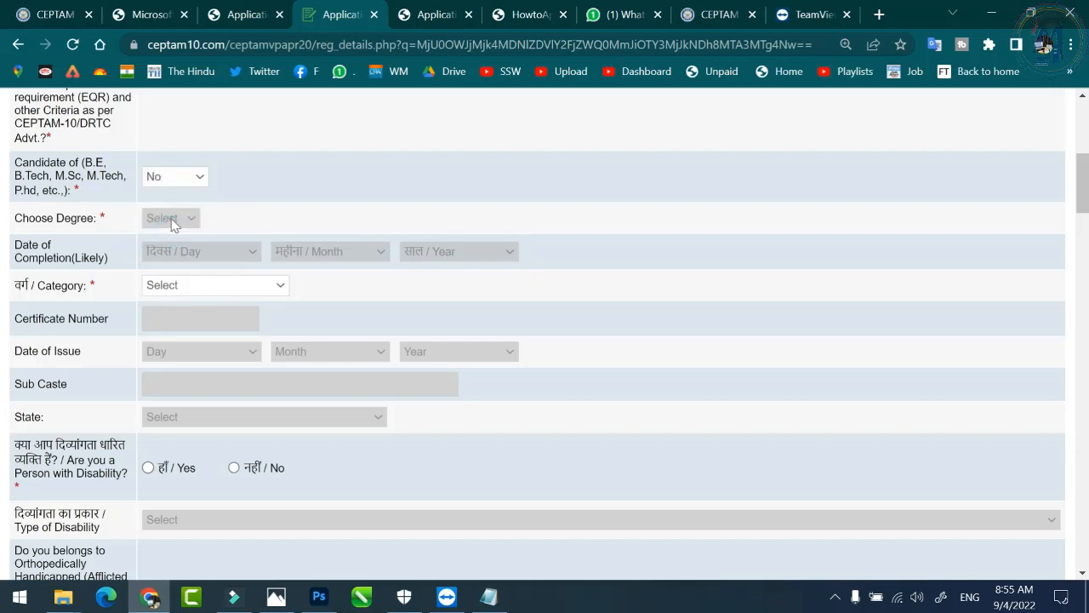
Step: Set the category to ST and fill in the certificate number with the issue date 13 December 2014
left_click(180, 291)
left_click(175, 389)
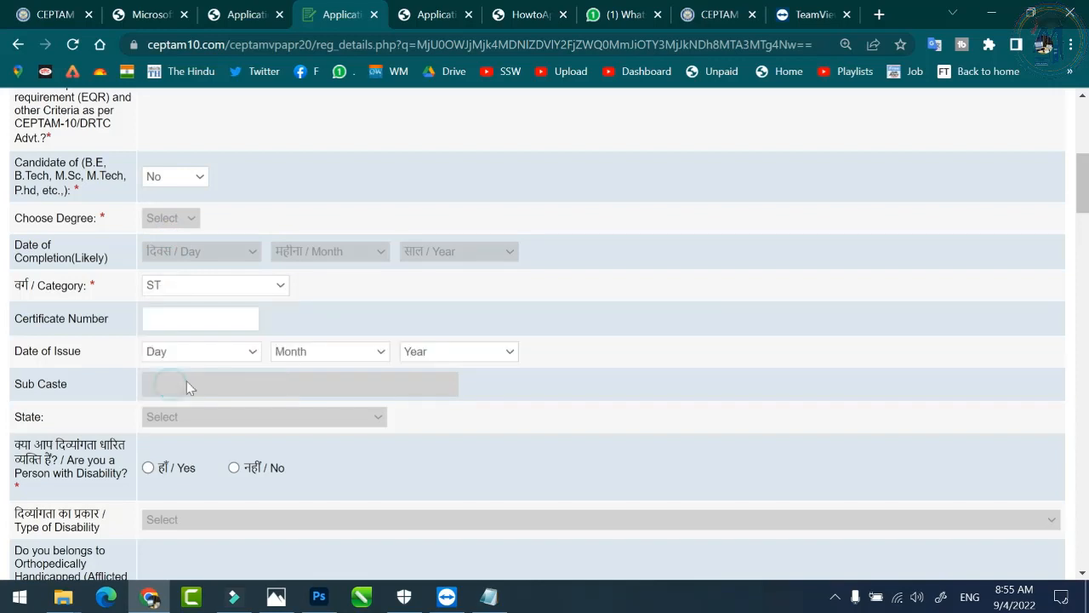
left_click(183, 319)
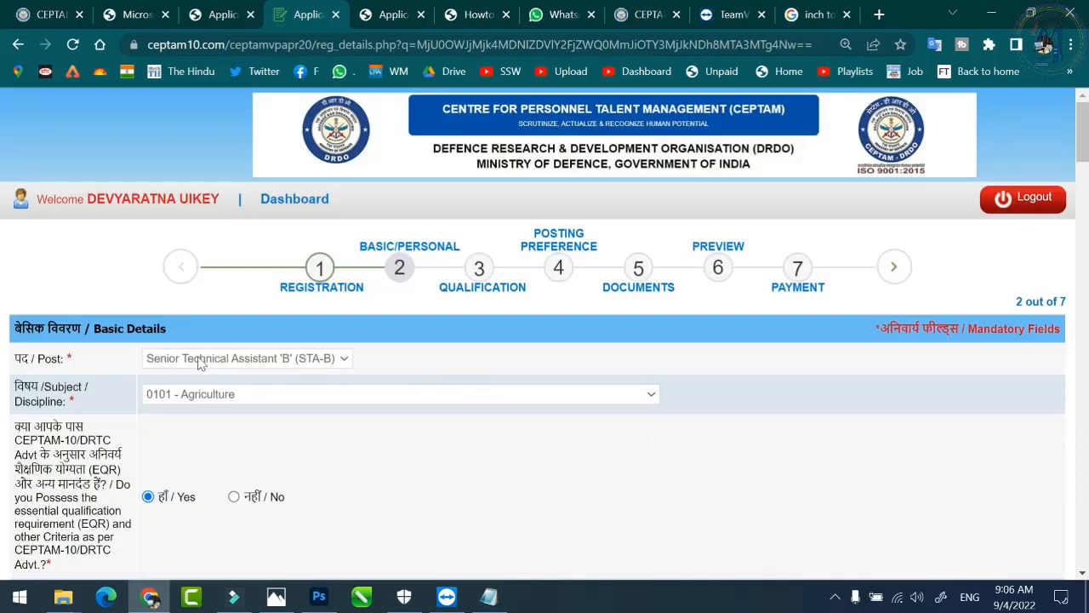
Step: Review the basic details from post and discipline through category, disability, minority, ex-serviceman, Jammu and Kashmir domicile and government servant answers
scroll(246, 404, "down", 2)
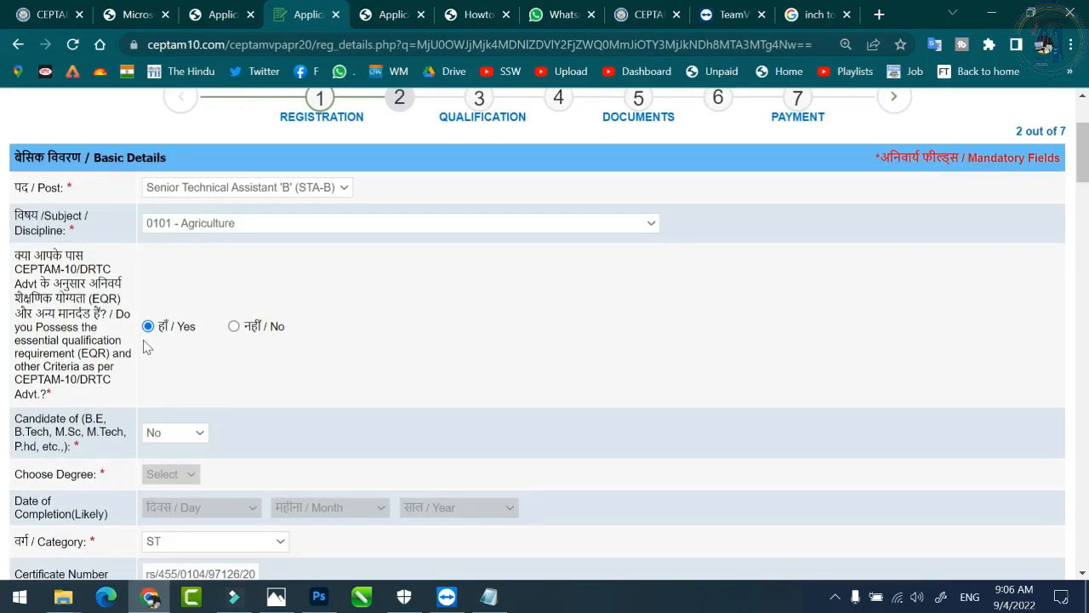
scroll(177, 341, "down", 3)
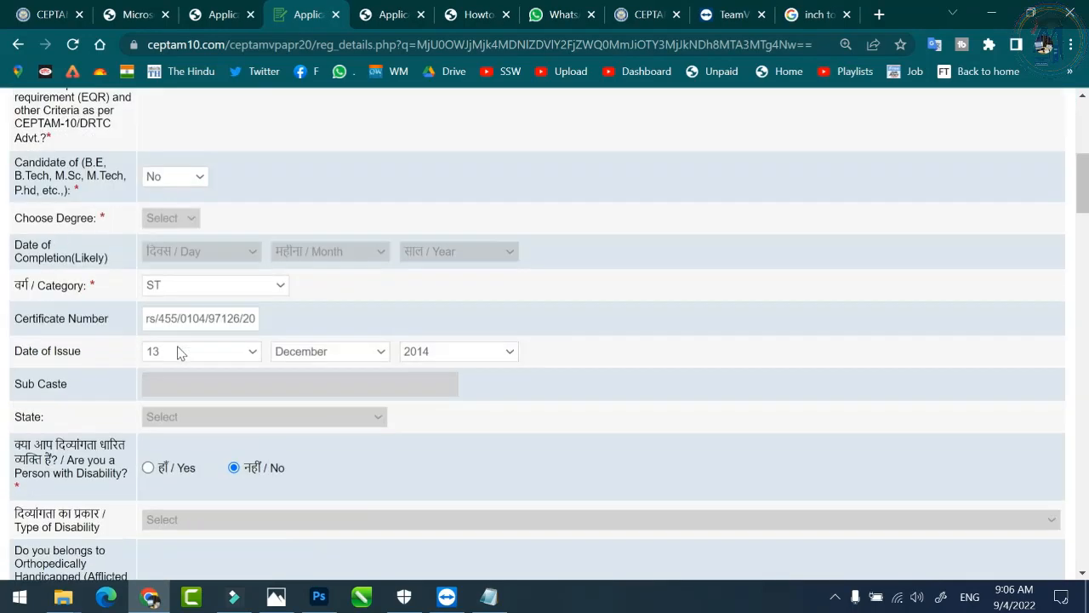
scroll(182, 245, "down", 1)
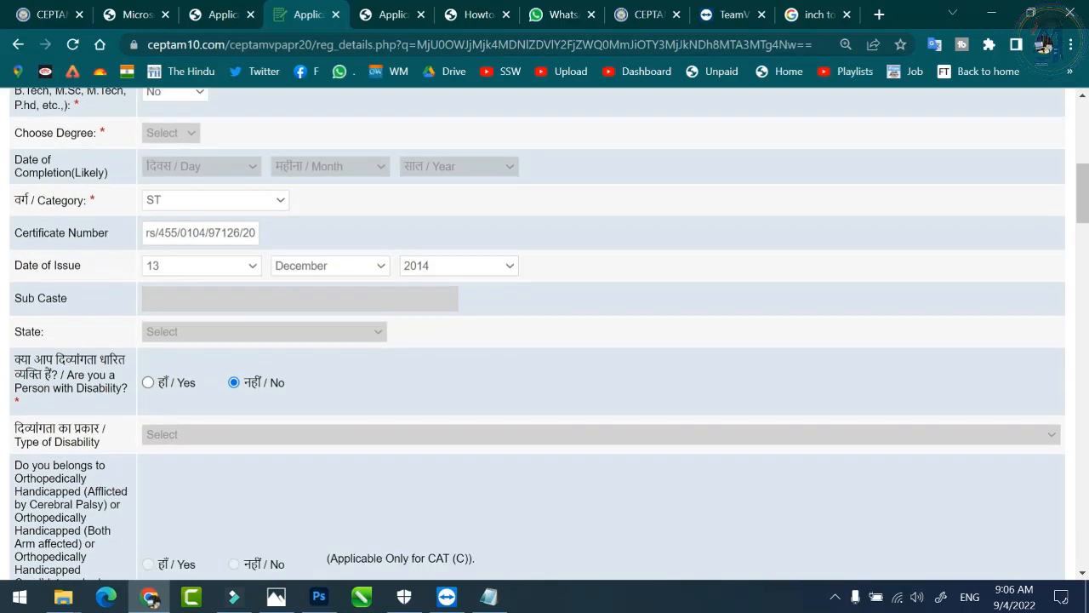
scroll(175, 217, "up", 1)
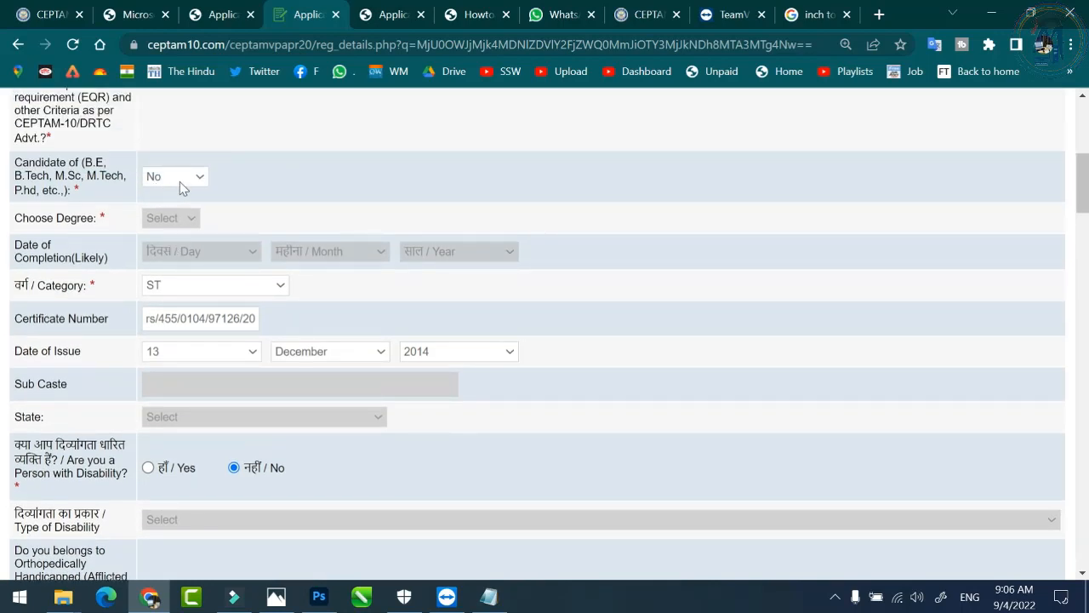
scroll(201, 310, "down", 1)
scroll(243, 232, "down", 2)
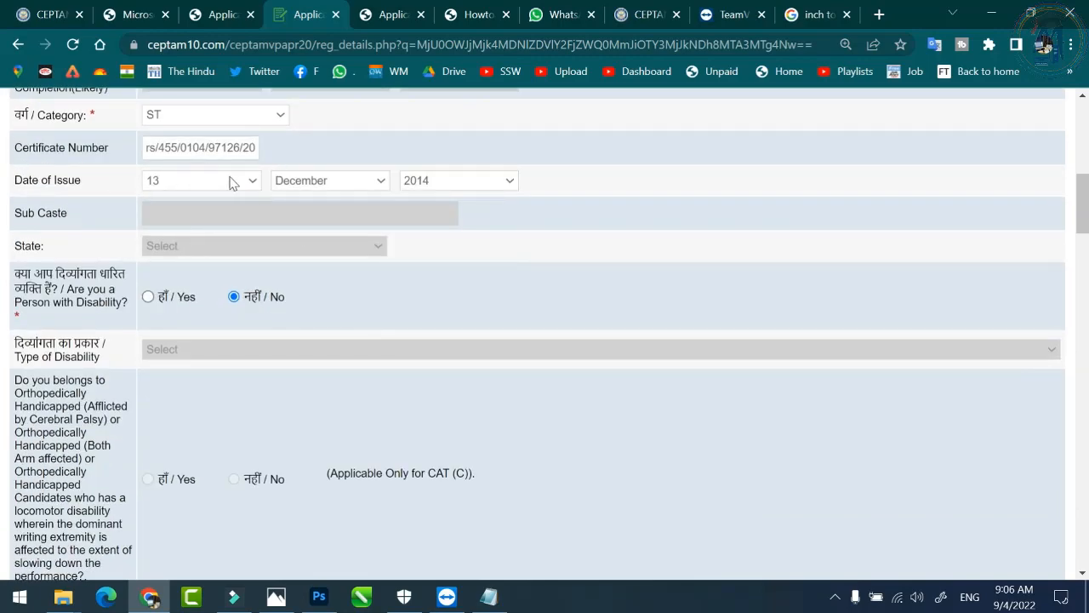
scroll(371, 214, "down", 3)
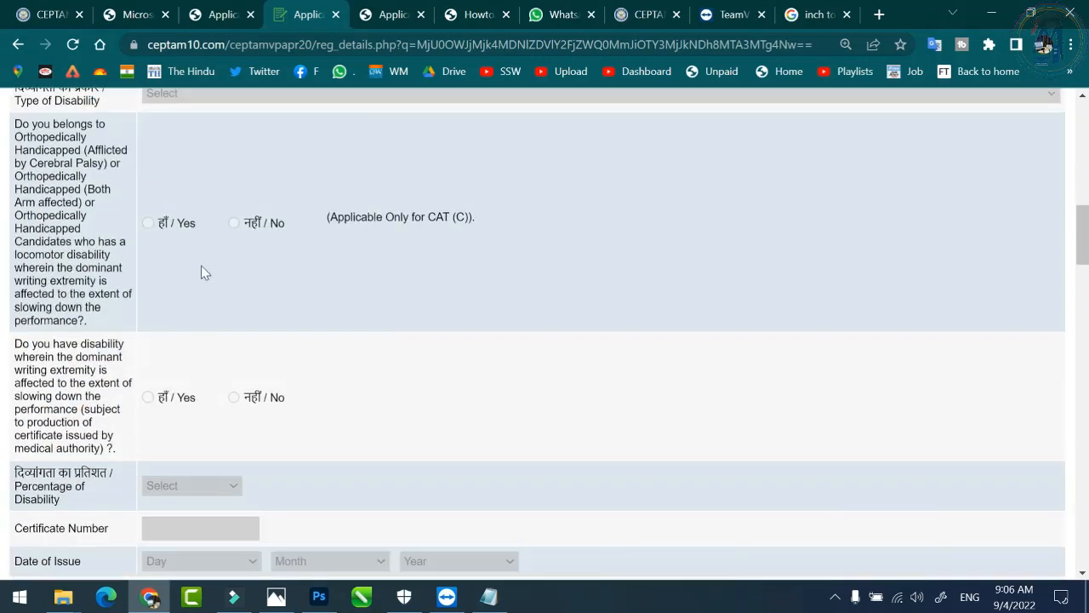
scroll(202, 270, "up", 2)
scroll(262, 281, "down", 6)
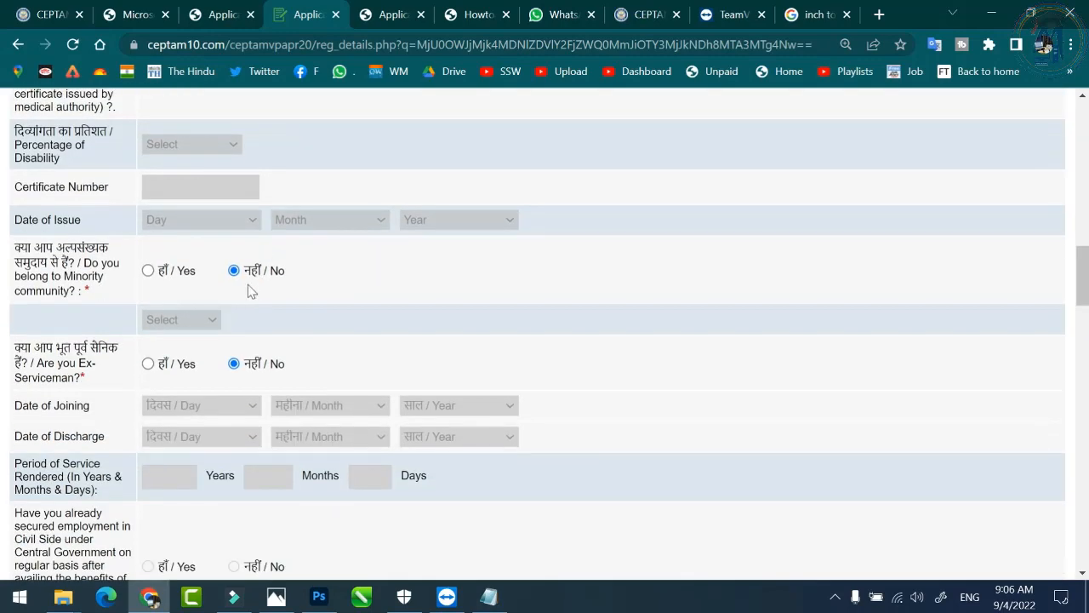
scroll(248, 285, "down", 2)
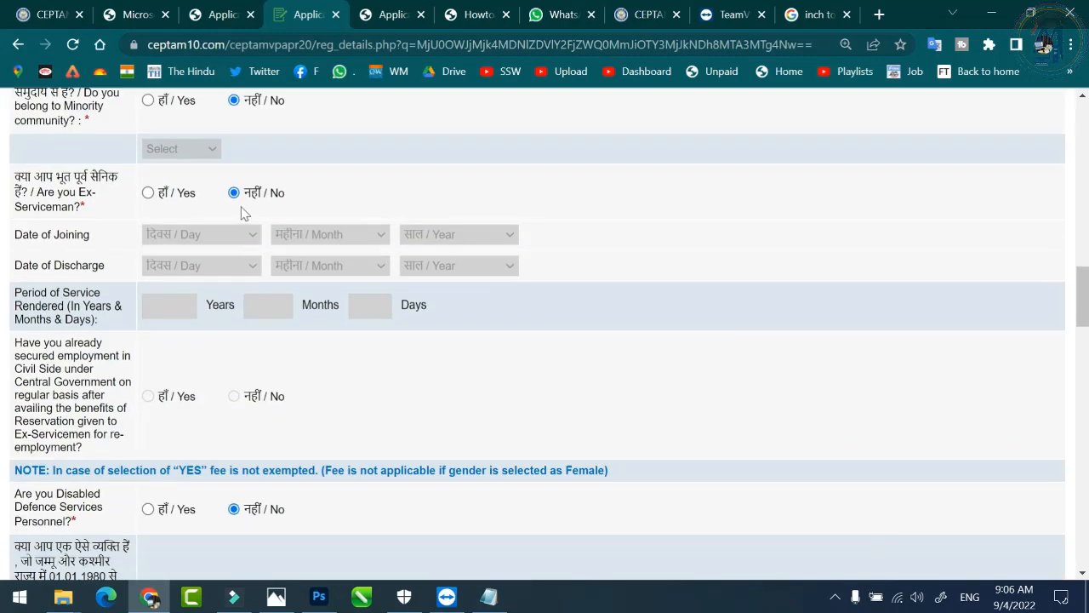
scroll(243, 215, "down", 3)
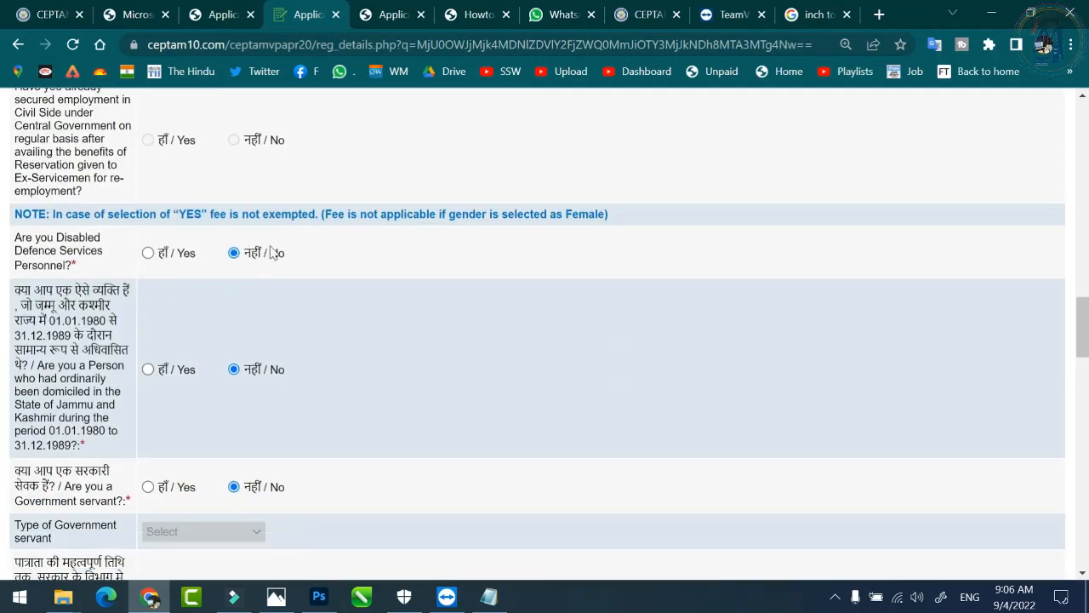
scroll(289, 262, "down", 2)
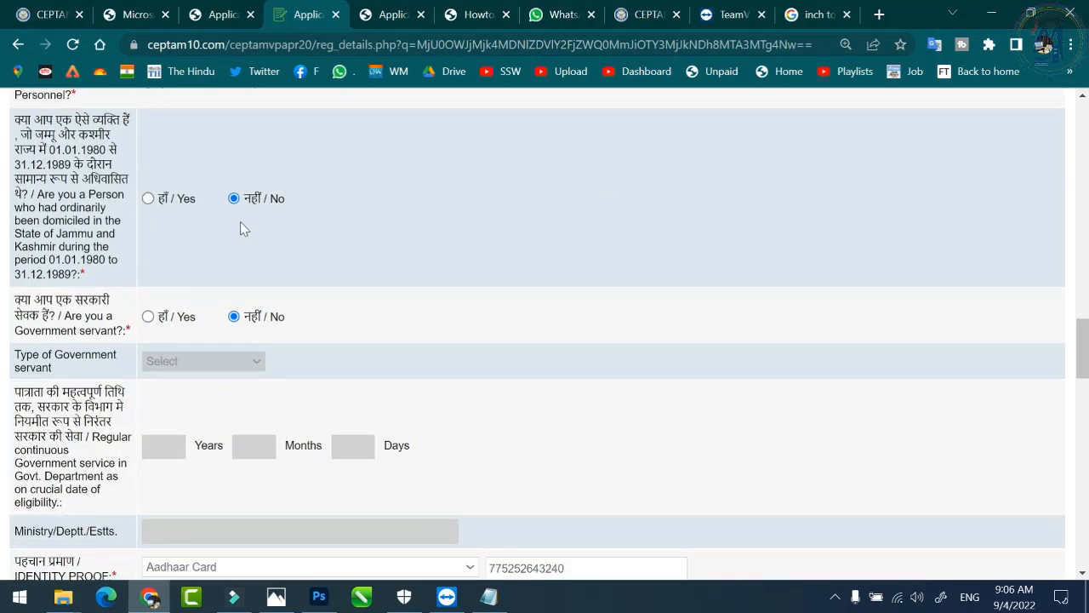
scroll(260, 249, "down", 1)
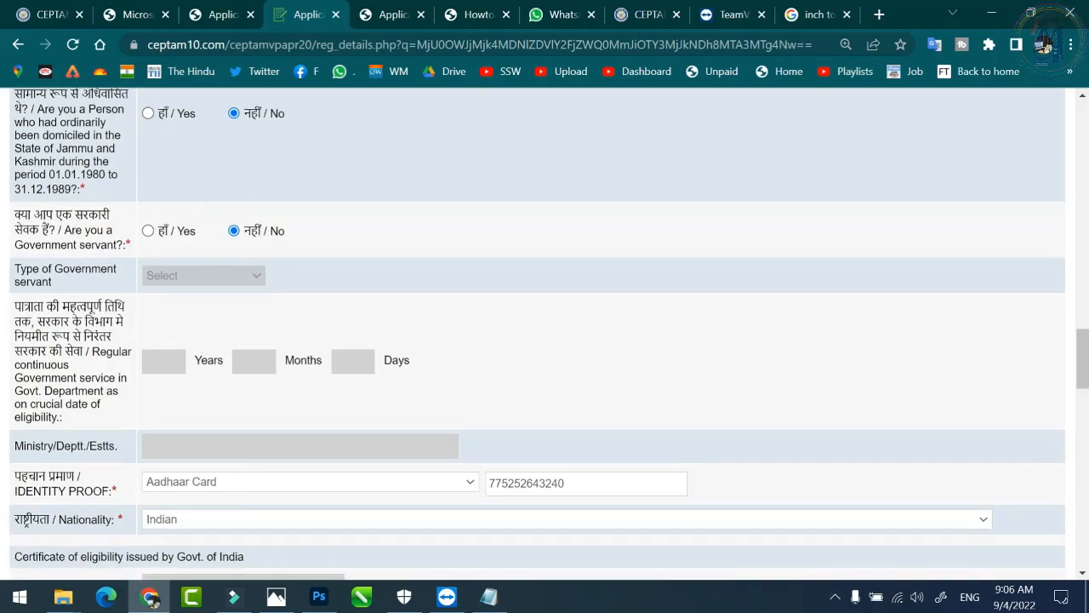
Step: Review the identity proof, nationality, physical measurements, examination cities, personal details, both addresses, the publishing consent and the application fee
scroll(238, 235, "down", 4)
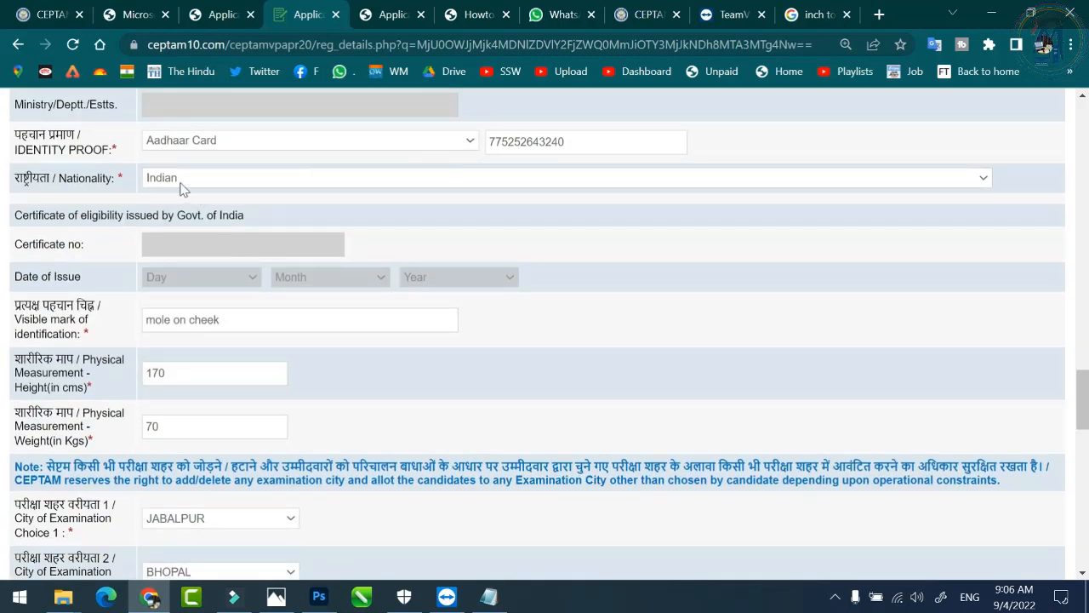
scroll(238, 190, "down", 1)
scroll(232, 195, "up", 1)
scroll(231, 194, "down", 2)
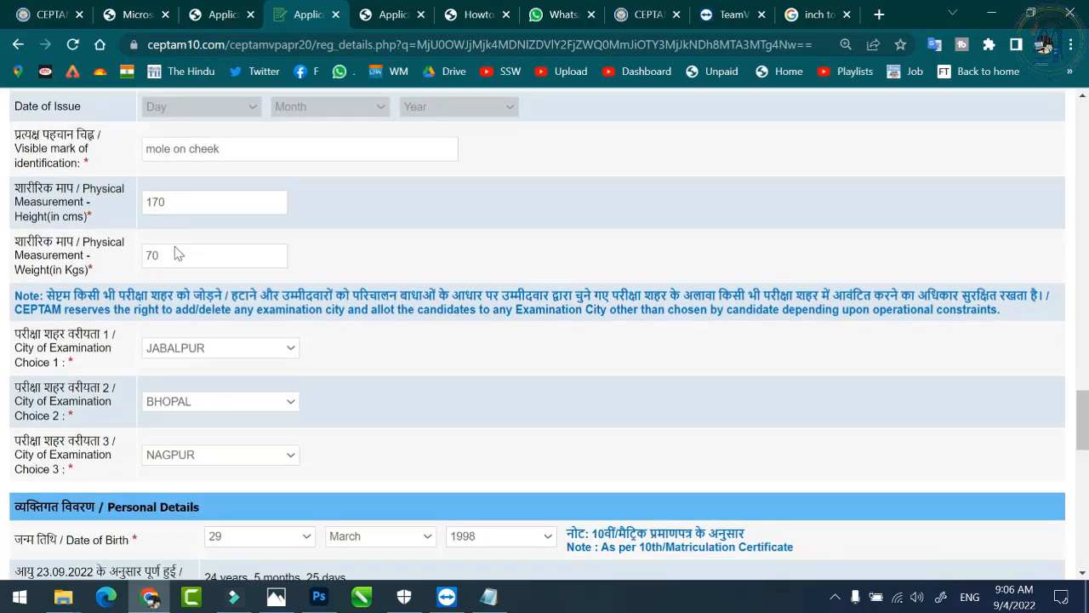
scroll(177, 253, "down", 1)
scroll(173, 374, "down", 2)
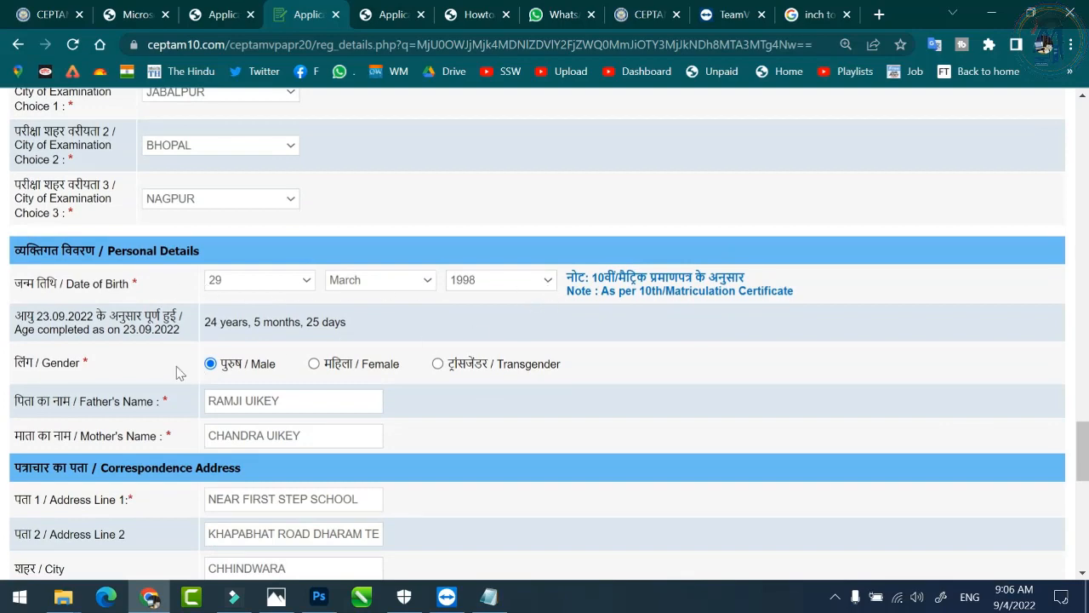
scroll(273, 200, "down", 3)
scroll(227, 251, "down", 4)
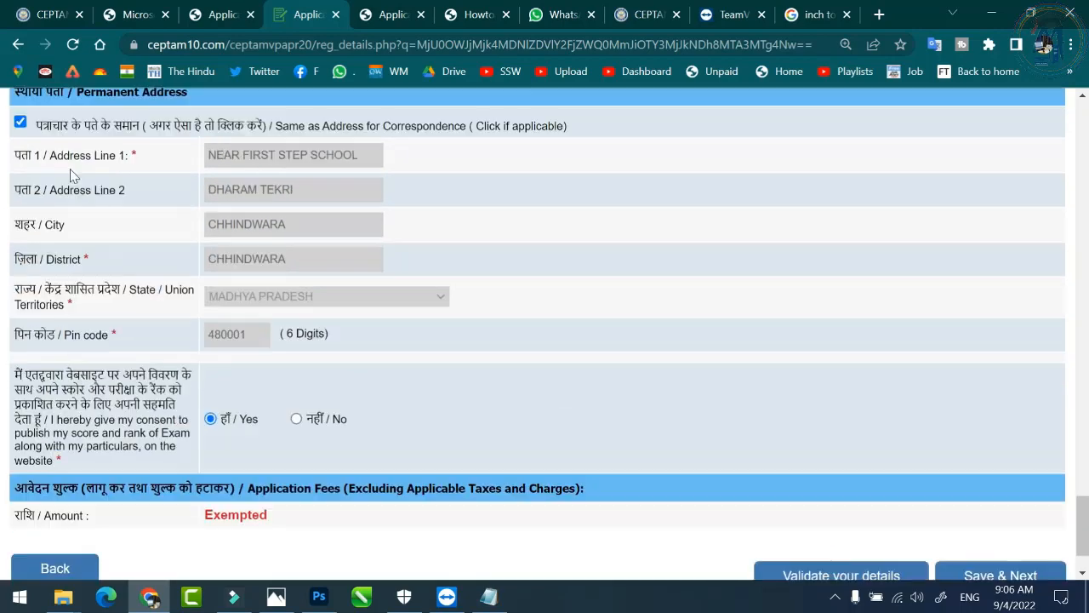
scroll(70, 175, "up", 2)
scroll(298, 323, "down", 3)
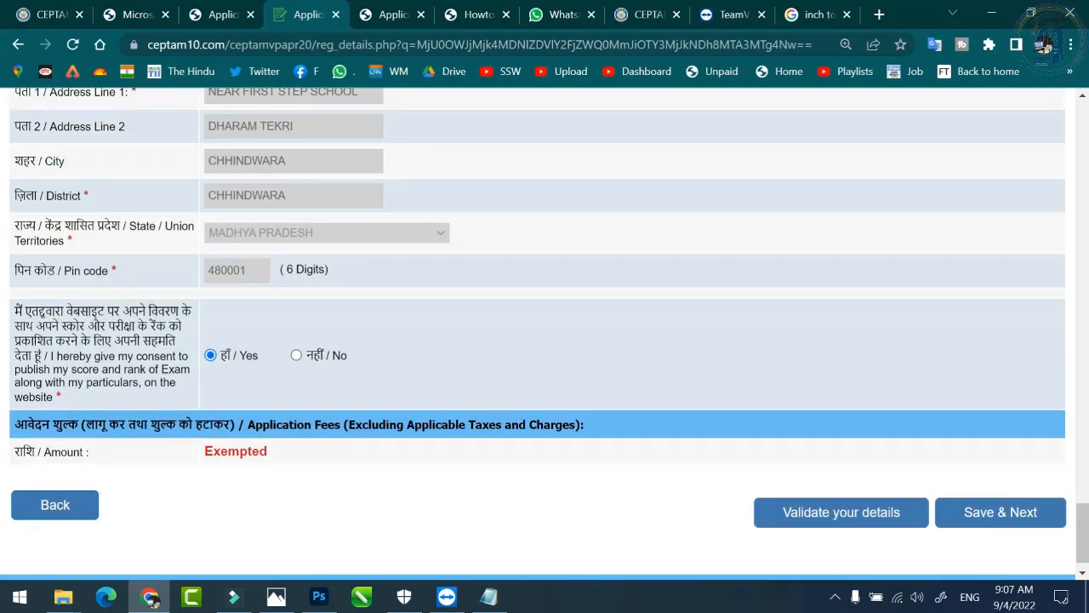
scroll(127, 383, "down", 1)
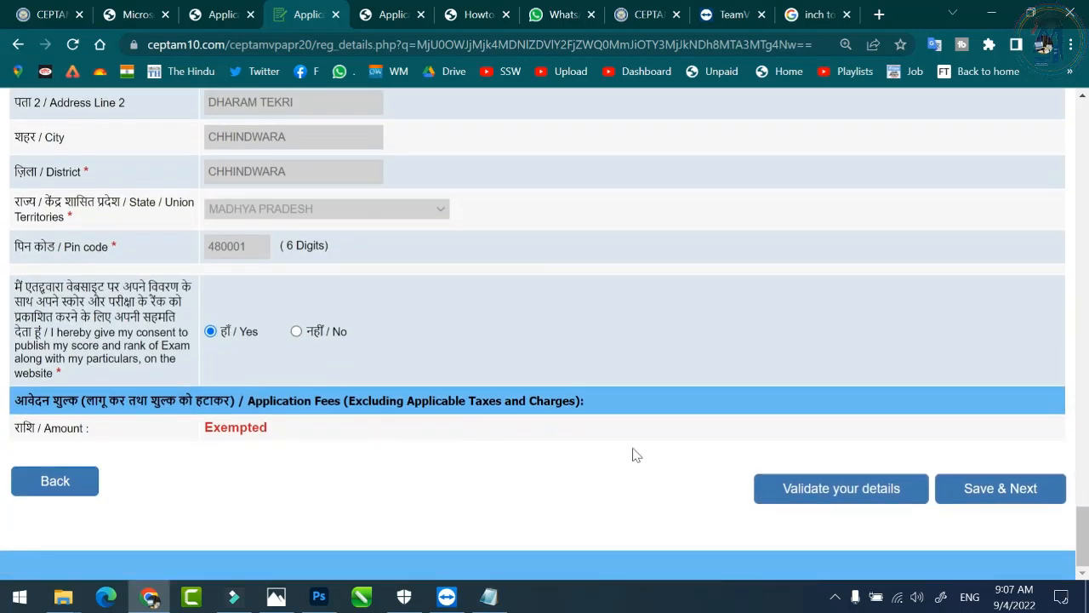
Step: Validate the basic and personal details, then save them and continue to the qualification page
left_click(814, 492)
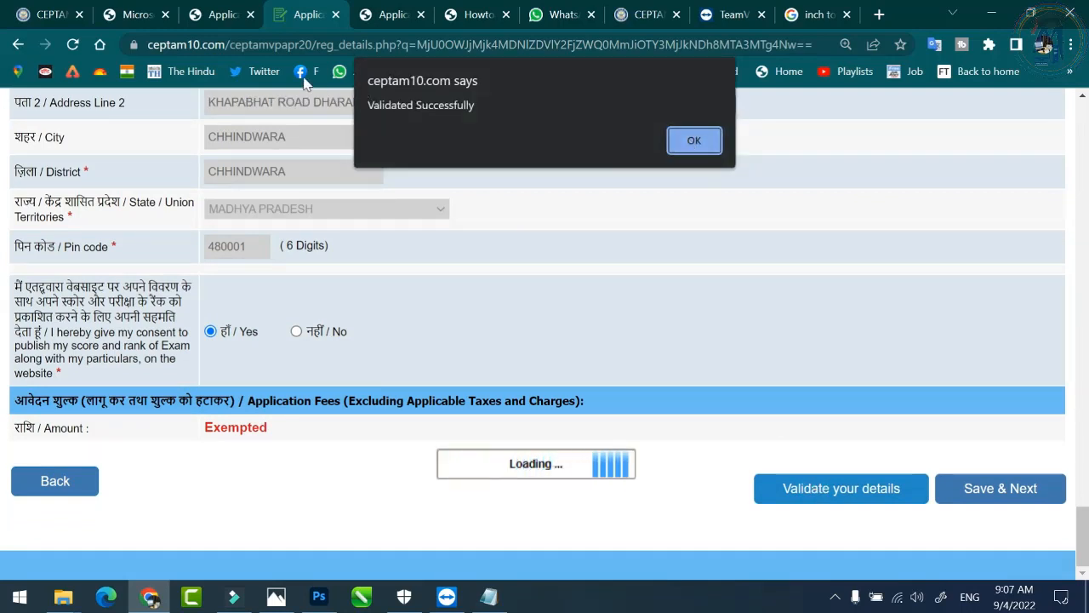
left_click(692, 142)
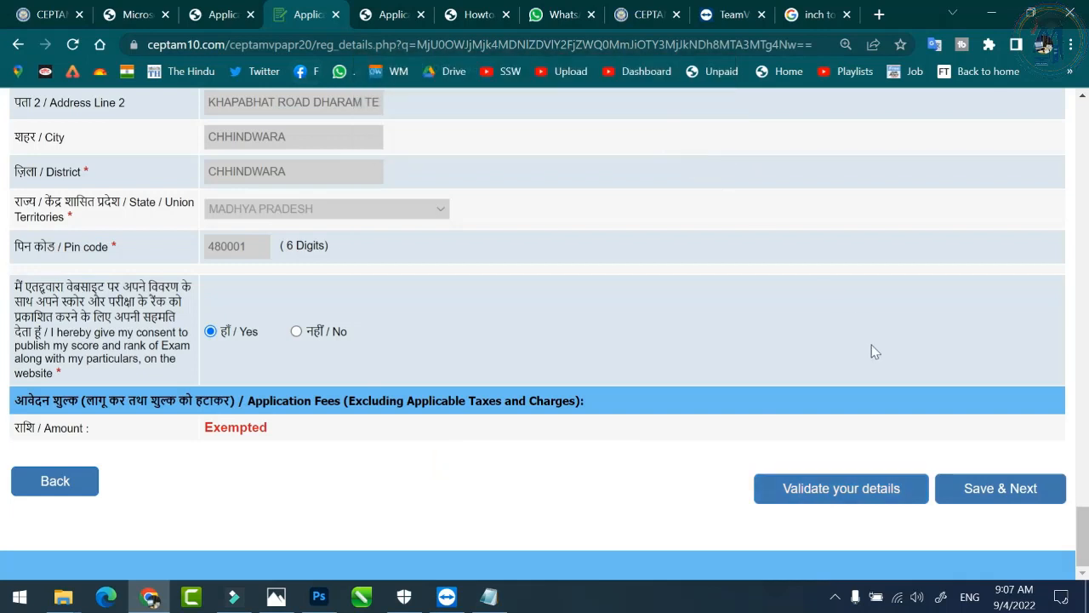
left_click(970, 487)
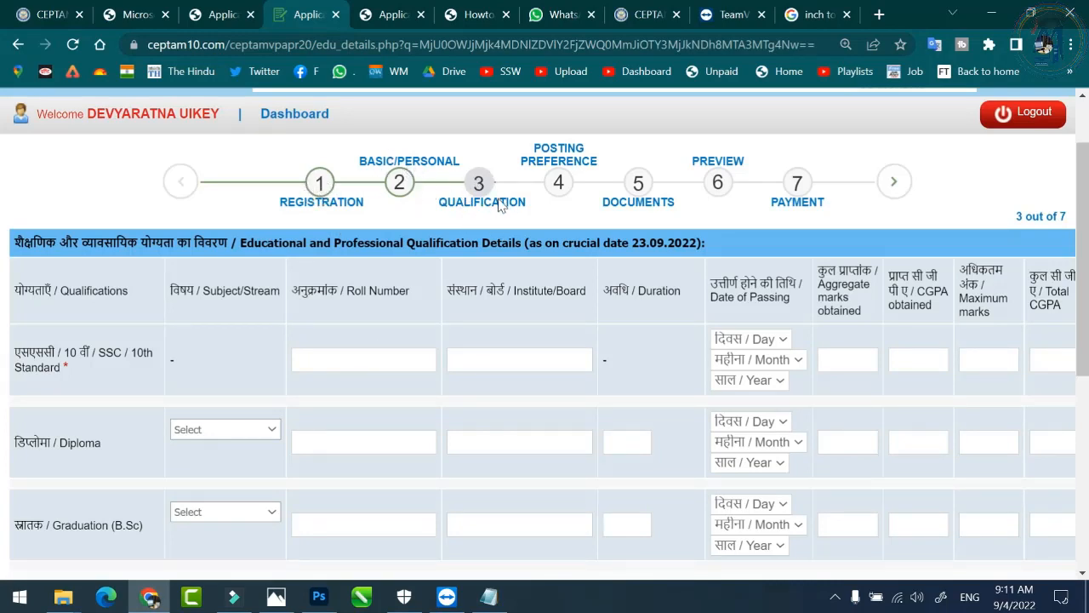
Step: Check the subject/stream options offered for the Diploma and Graduation (B.Sc) qualifications without choosing any
scroll(500, 206, "down", 1)
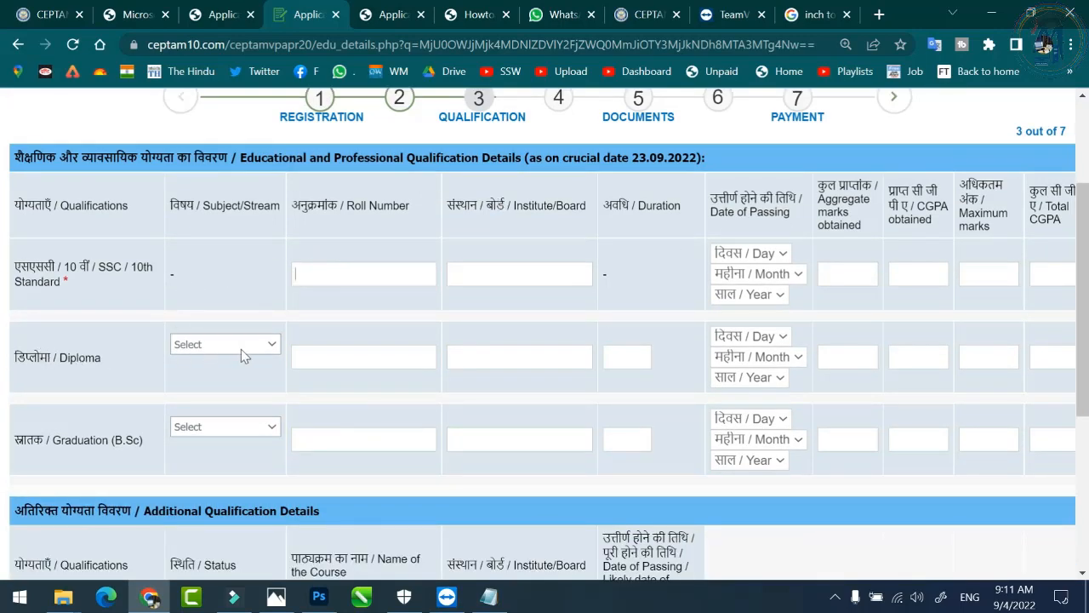
left_click(271, 347)
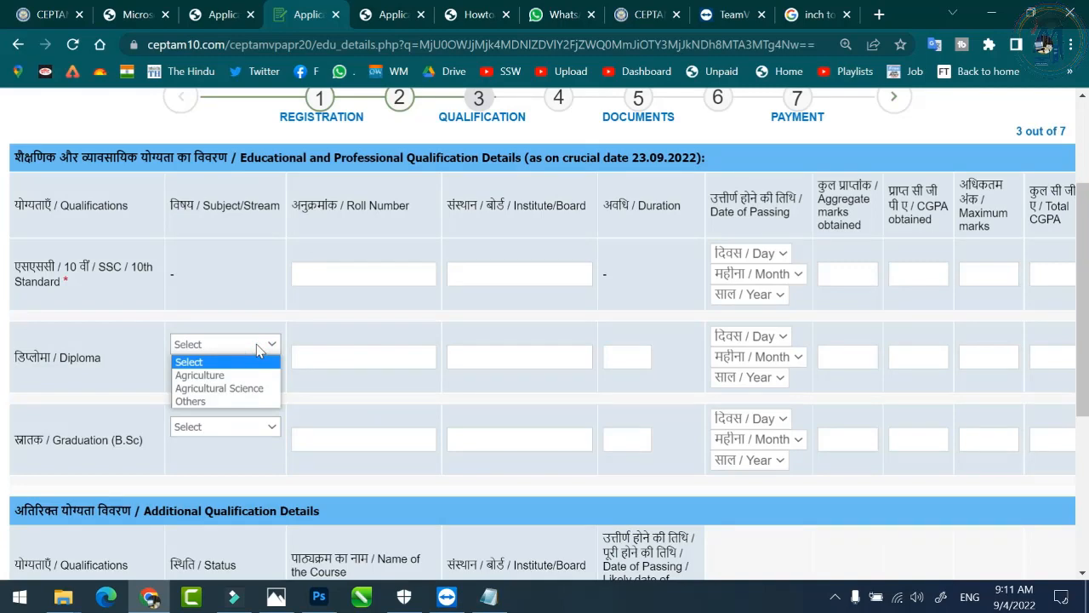
left_click(260, 349)
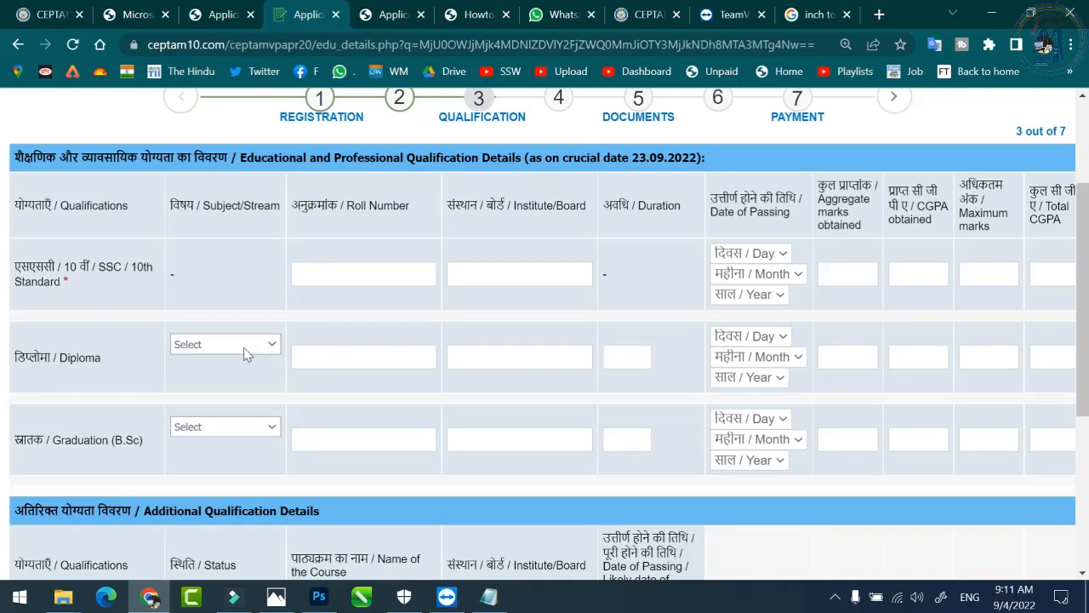
left_click(232, 425)
left_click(231, 426)
Step: Examine the passing date and marks fields of the qualification table and the Additional Qualification Details section
scroll(952, 377, "down", 1)
scroll(952, 377, "down", 2)
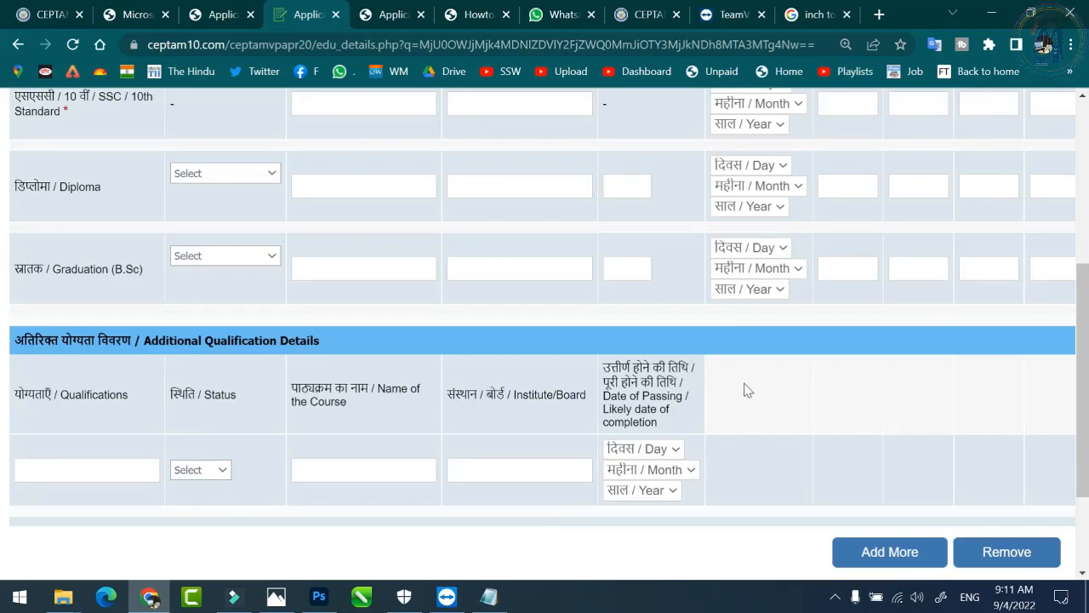
scroll(723, 383, "down", 2)
scroll(655, 357, "up", 1)
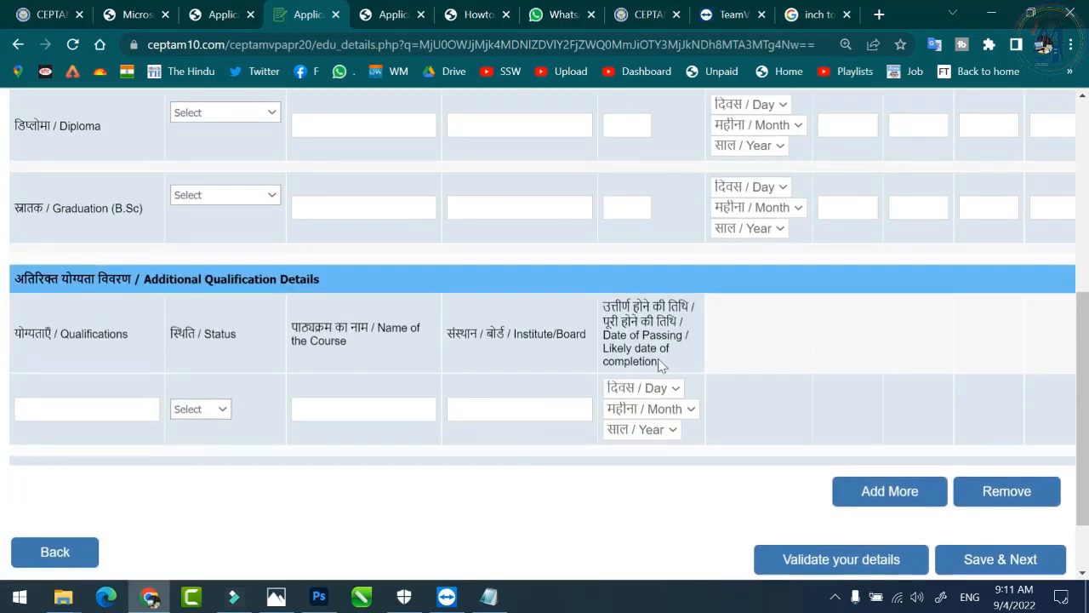
scroll(661, 363, "up", 2)
scroll(457, 282, "down", 1)
scroll(359, 248, "up", 1)
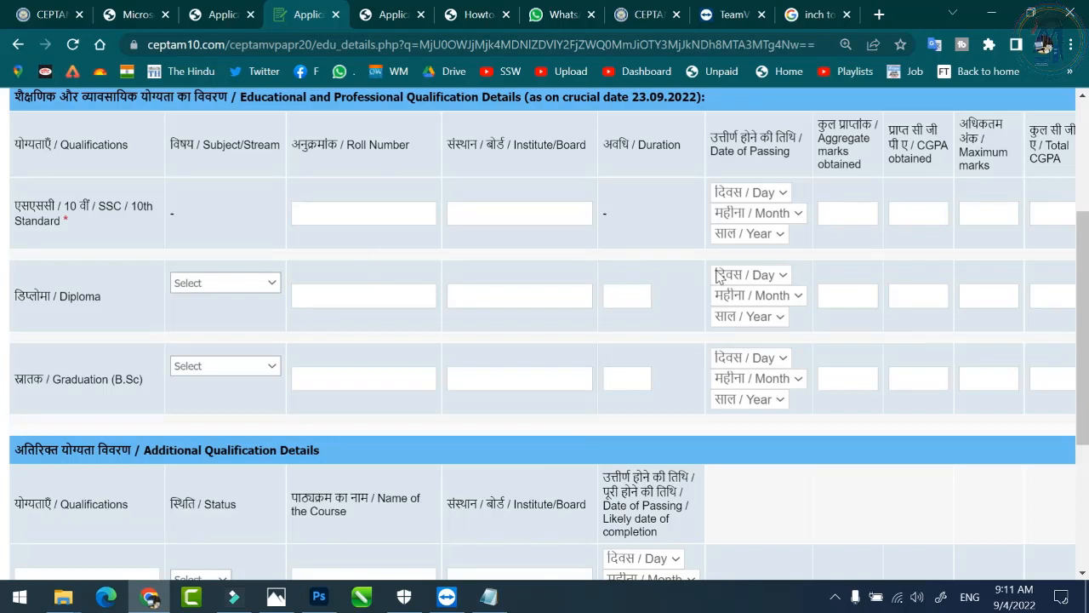
scroll(766, 298, "down", 2)
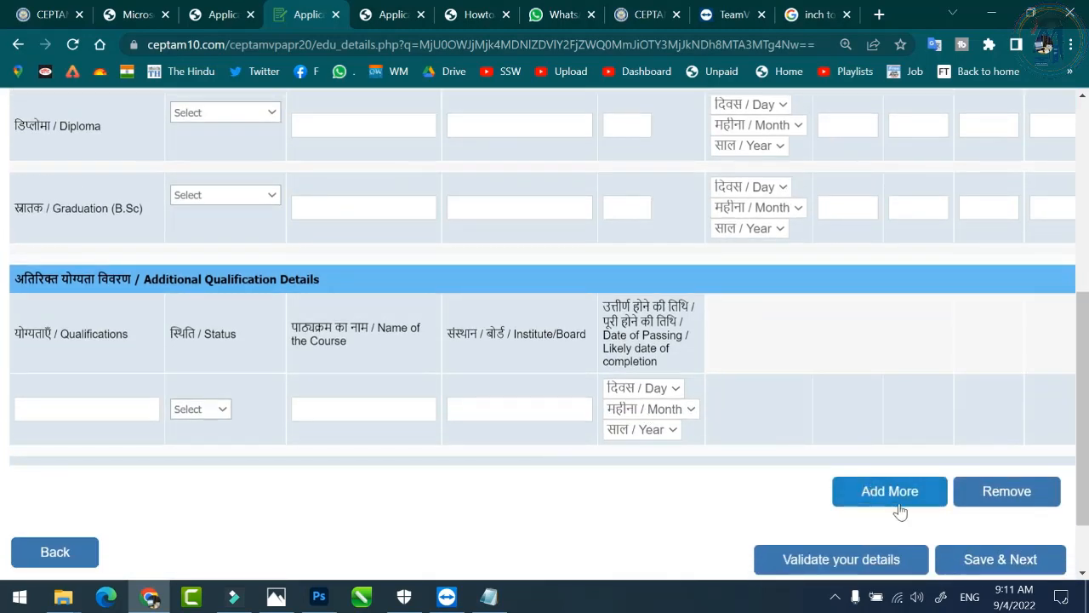
scroll(886, 506, "up", 1)
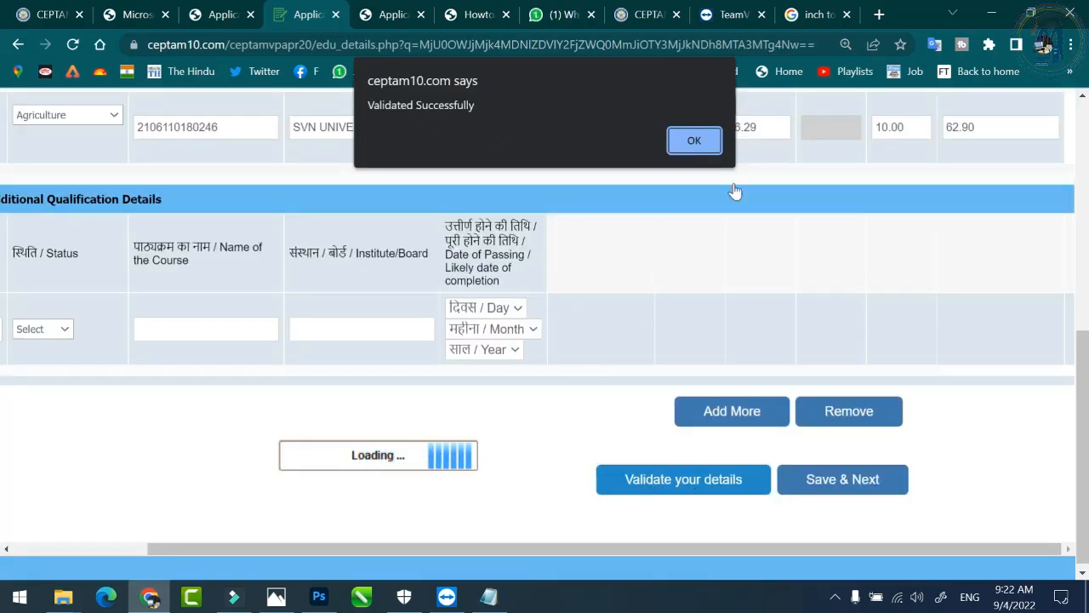
Step: Acknowledge the validation of the qualification details and submit them for saving
left_click(695, 141)
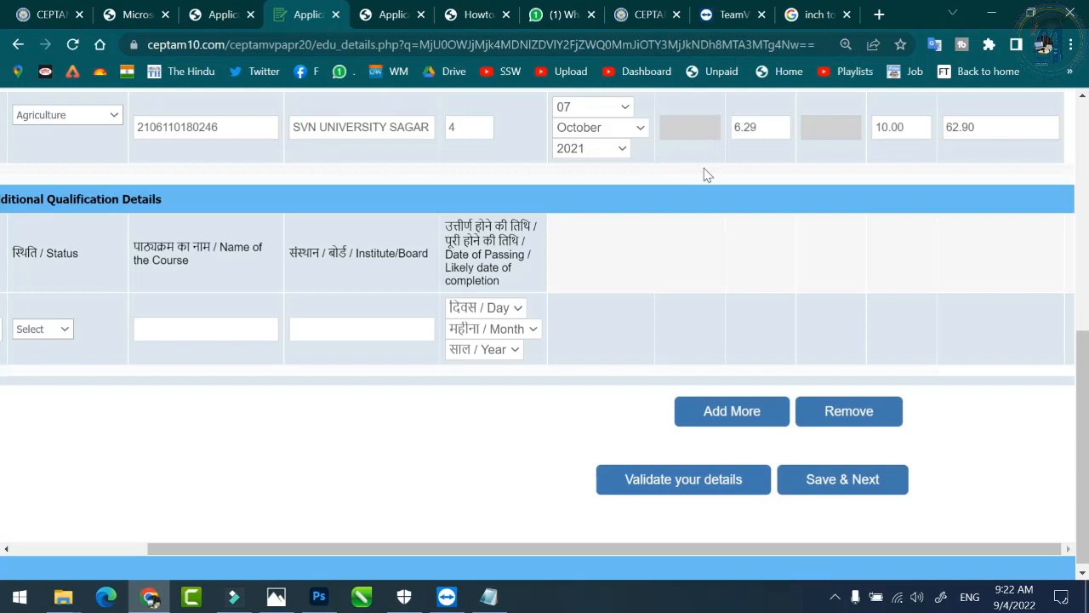
left_click(842, 481)
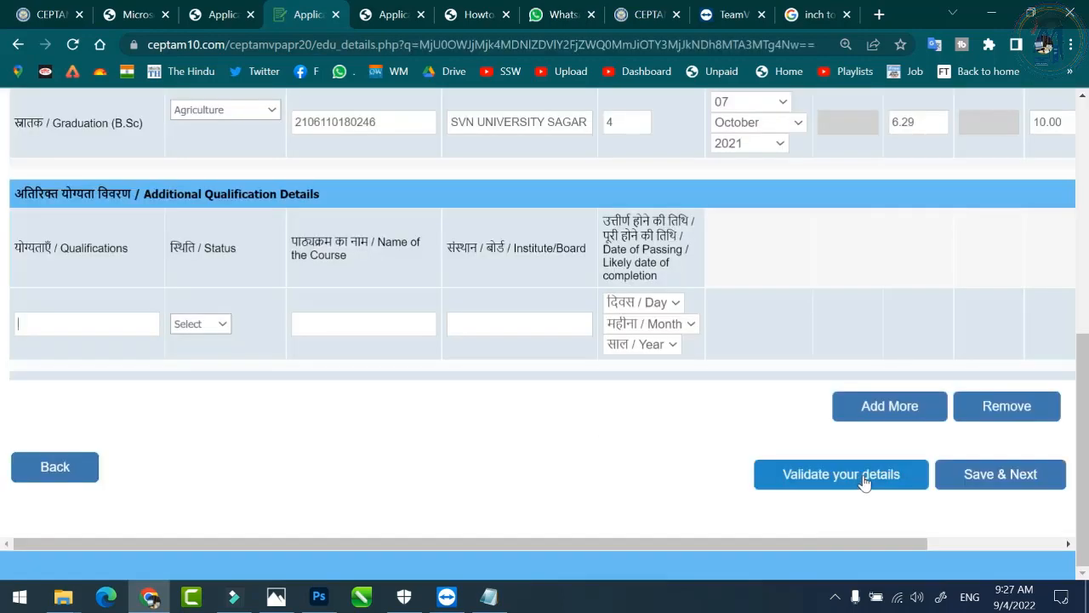
Step: Recheck the 10th Standard and Graduation (B.Sc) entries, then validate and save the qualification details to continue to the posting preference page
scroll(531, 311, "up", 5)
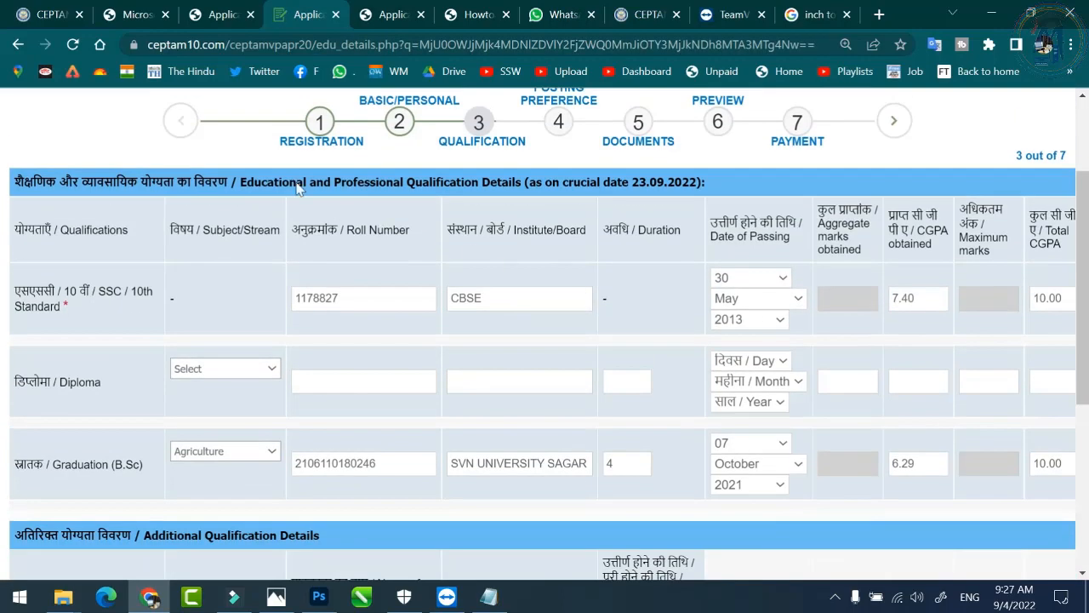
scroll(575, 132, "up", 2)
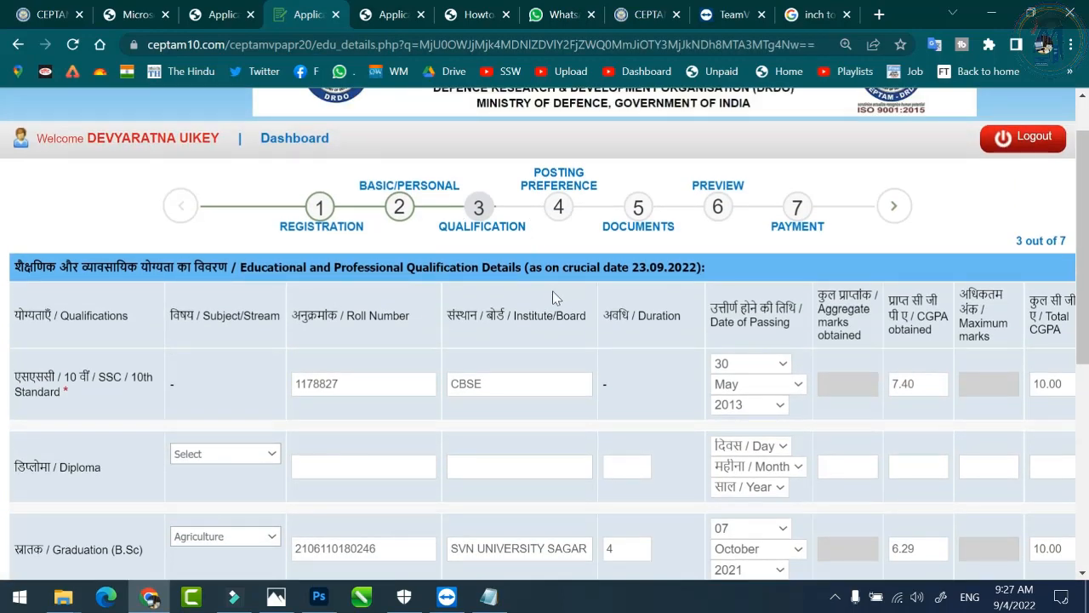
scroll(553, 297, "down", 6)
left_click(859, 486)
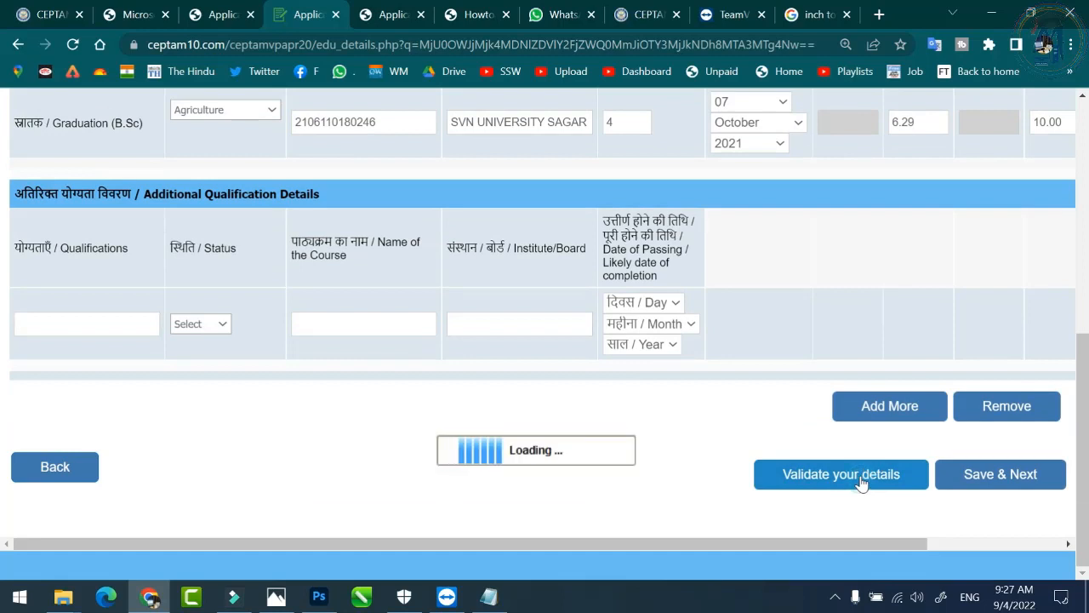
left_click(696, 139)
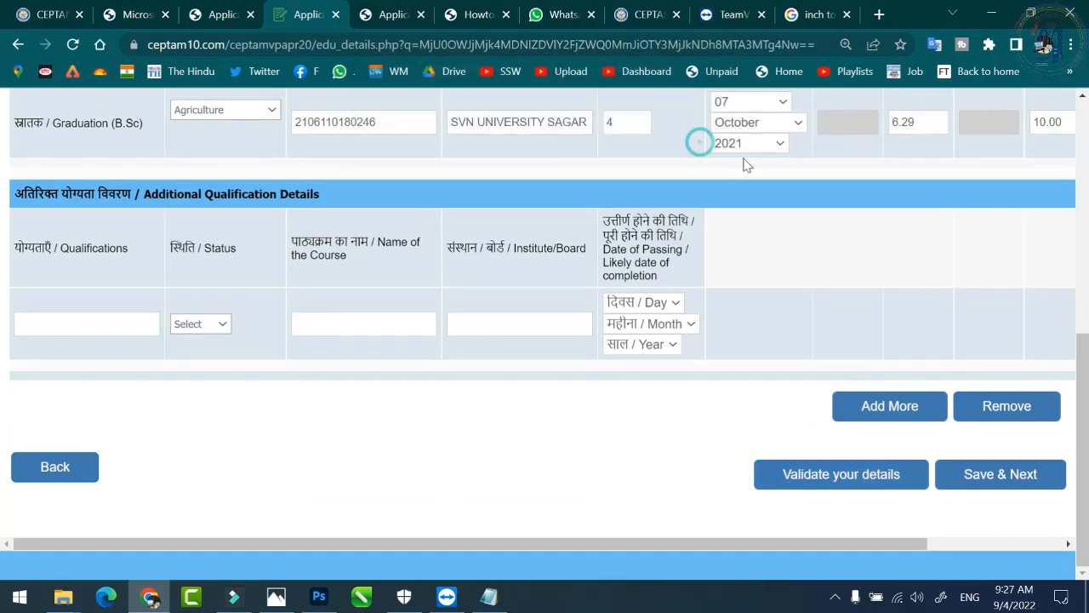
left_click(987, 475)
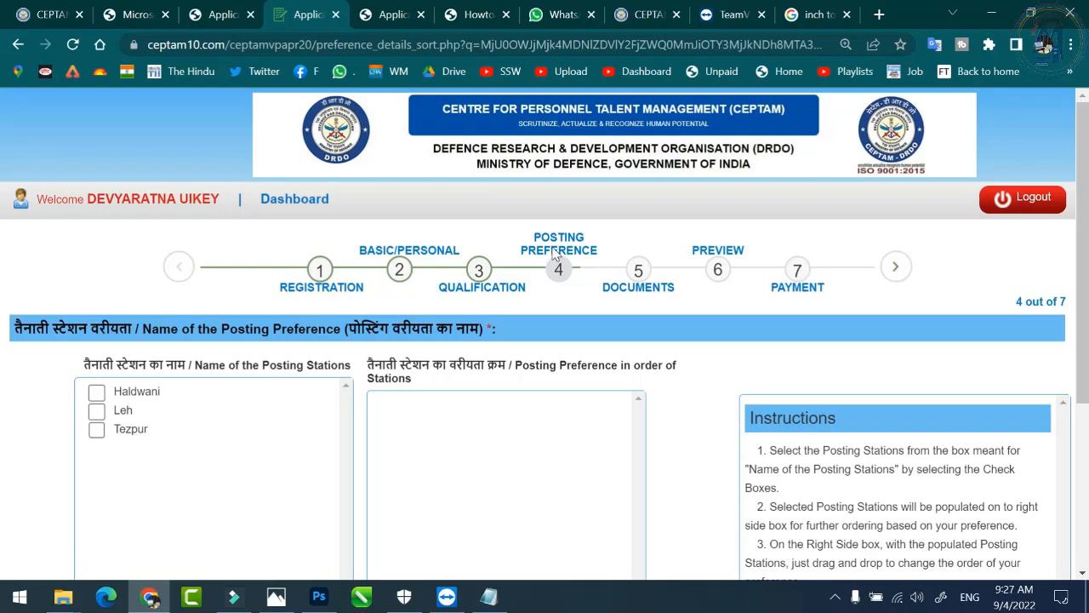
Step: Select Haldwani, Leh and Tezpur as the posting stations for the preference list
scroll(557, 253, "down", 3)
scroll(647, 283, "up", 2)
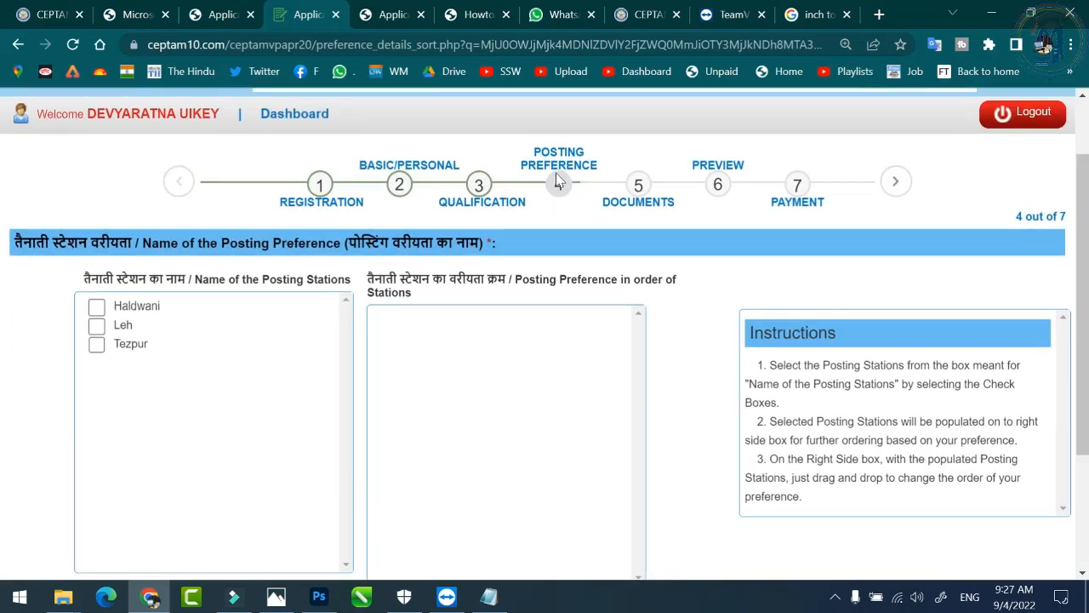
scroll(383, 257, "down", 2)
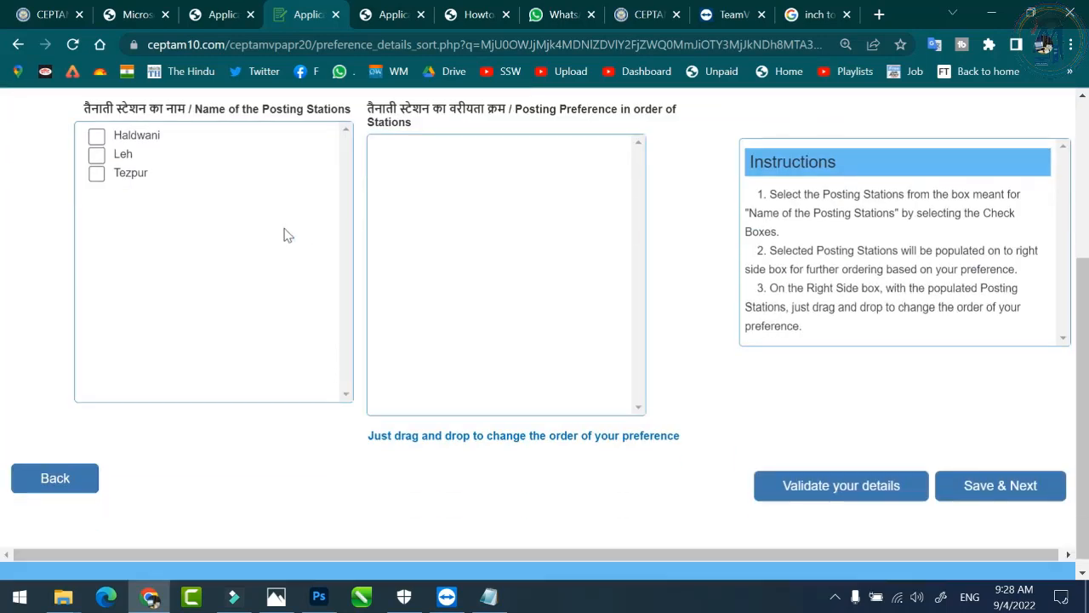
scroll(287, 236, "up", 1)
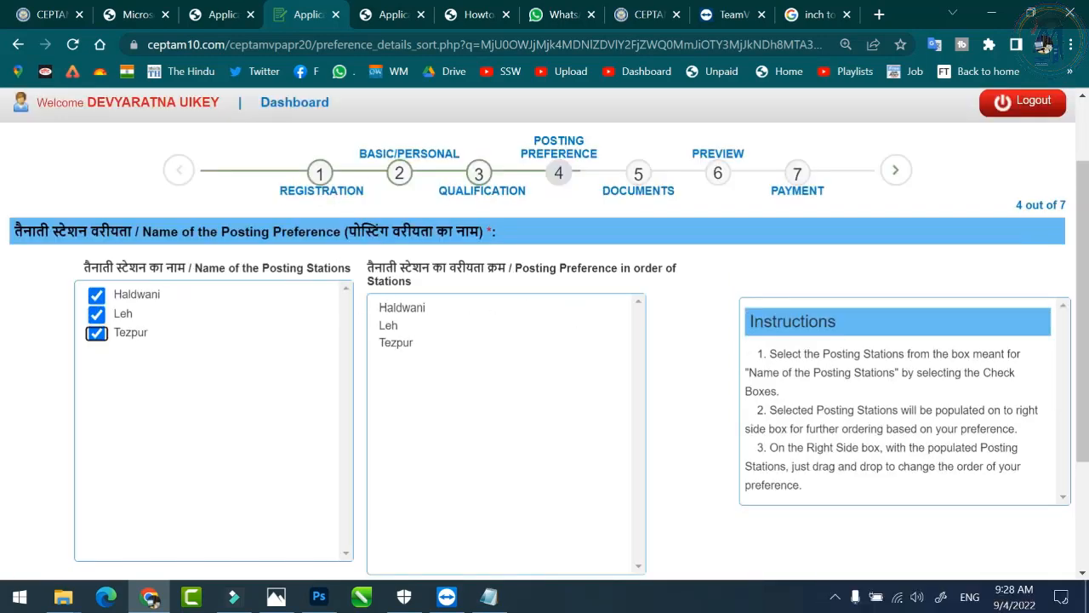
scroll(423, 307, "down", 1)
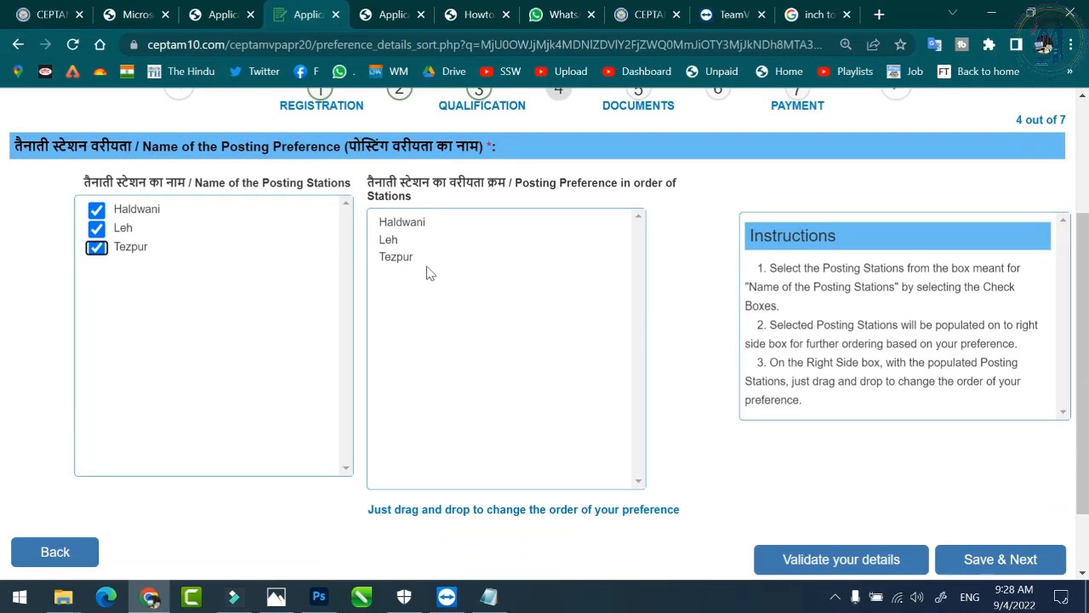
scroll(308, 211, "up", 2)
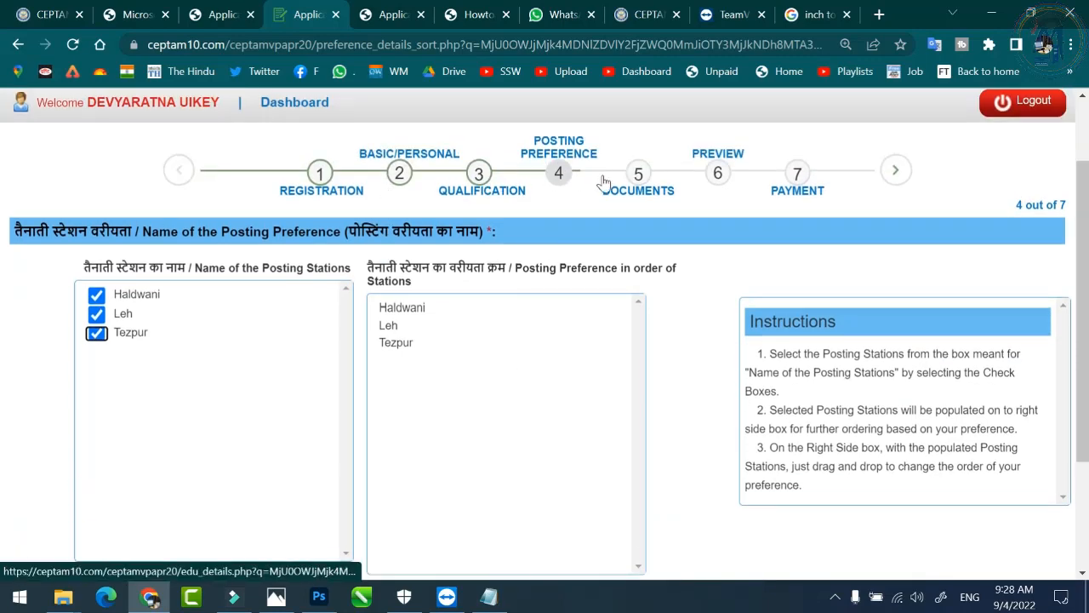
Step: Validate the posting preference details, acknowledge the validation message and submit them for saving
scroll(817, 459, "down", 3)
left_click(832, 475)
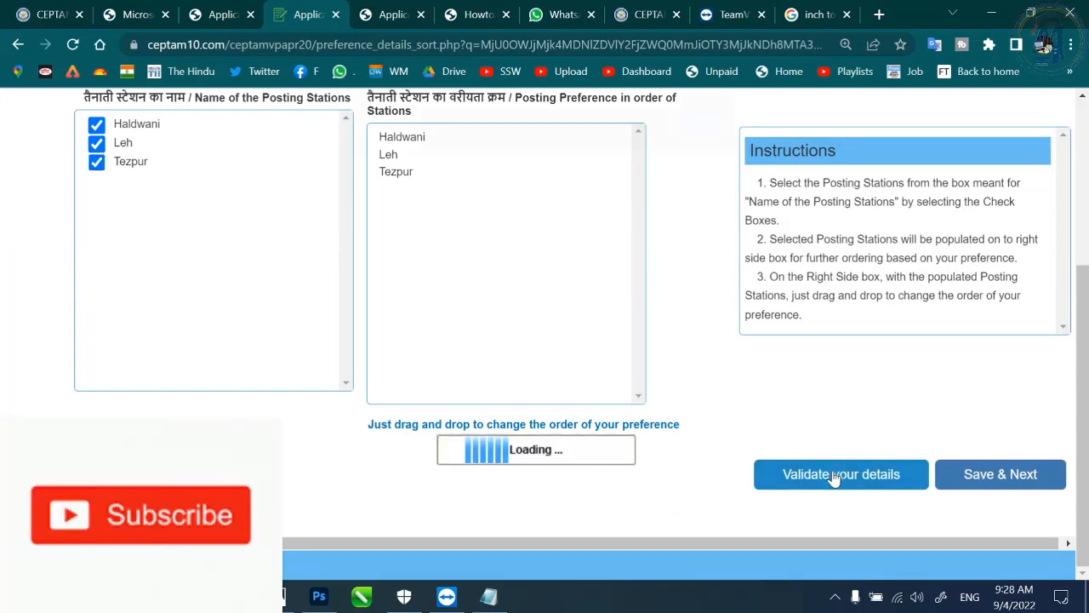
left_click(700, 144)
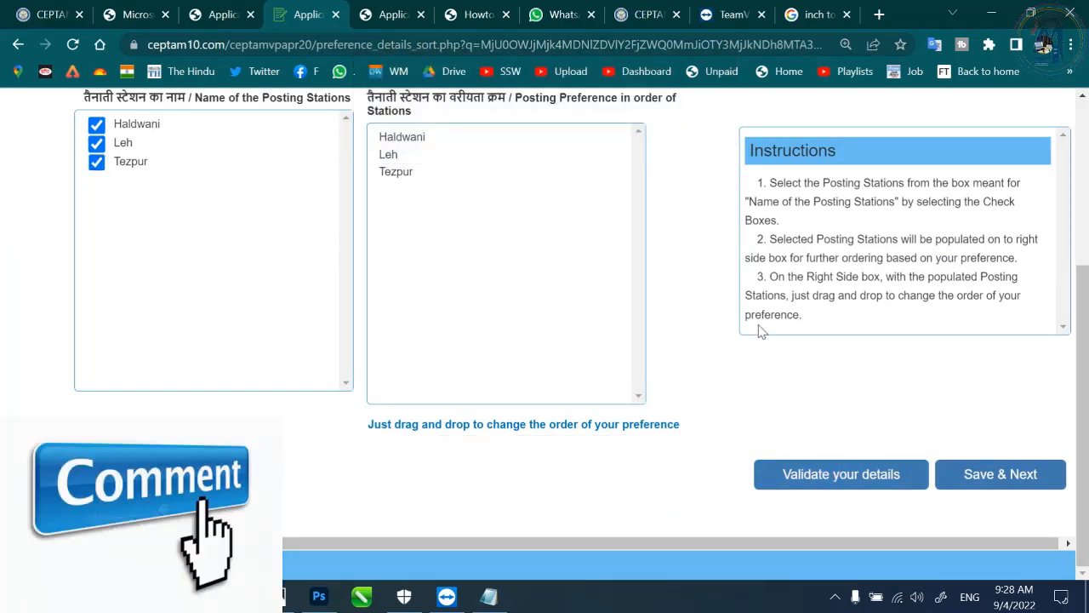
left_click(1011, 478)
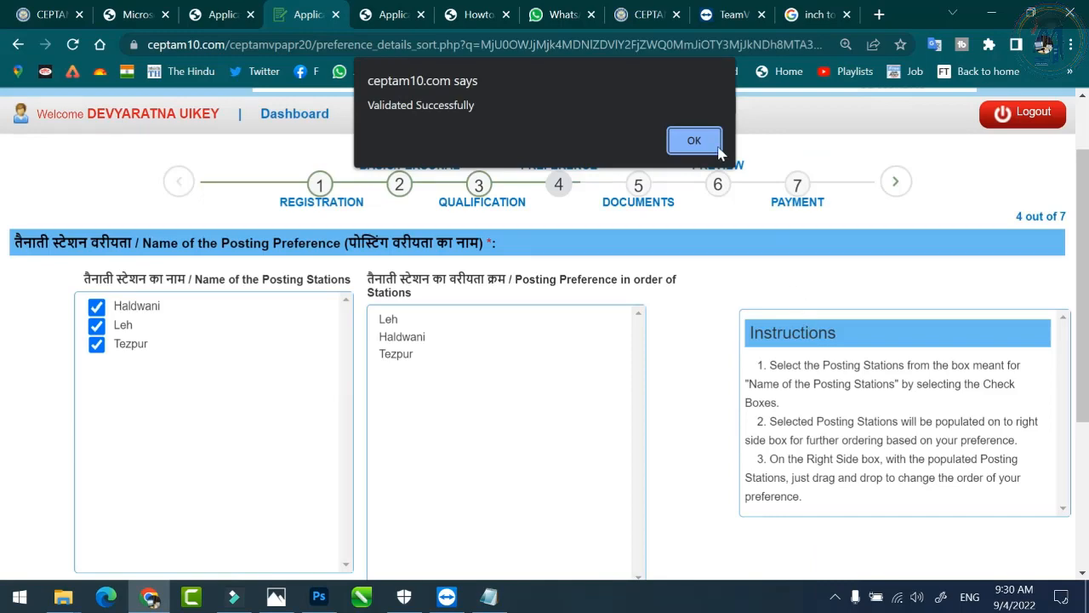
Step: Acknowledge the validation of the preference order Leh, Haldwani, Tezpur and save it to continue to the documents page
left_click(695, 141)
scroll(853, 377, "down", 3)
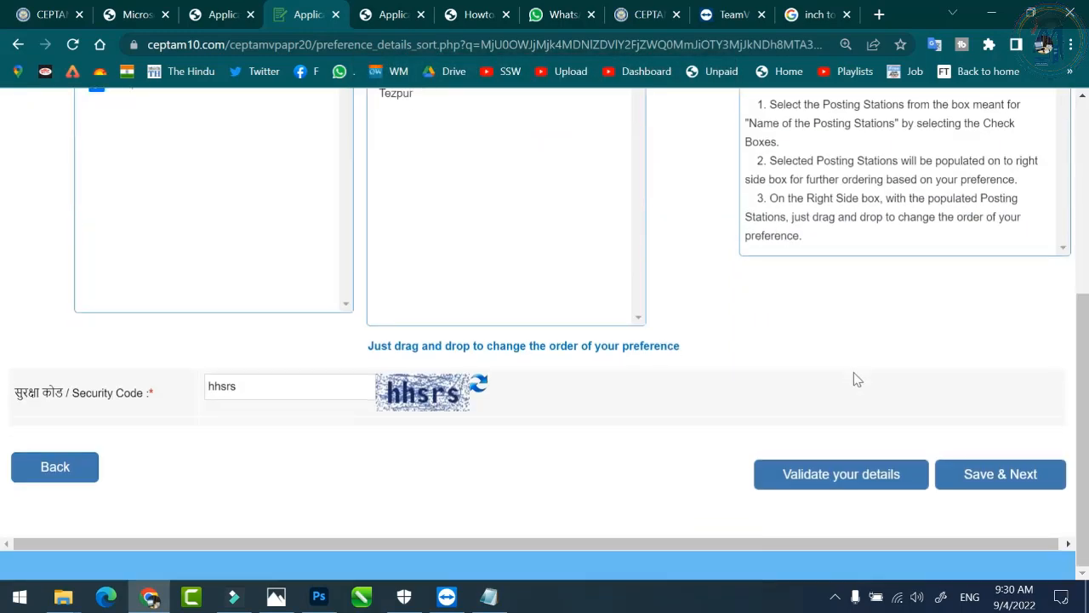
left_click(973, 474)
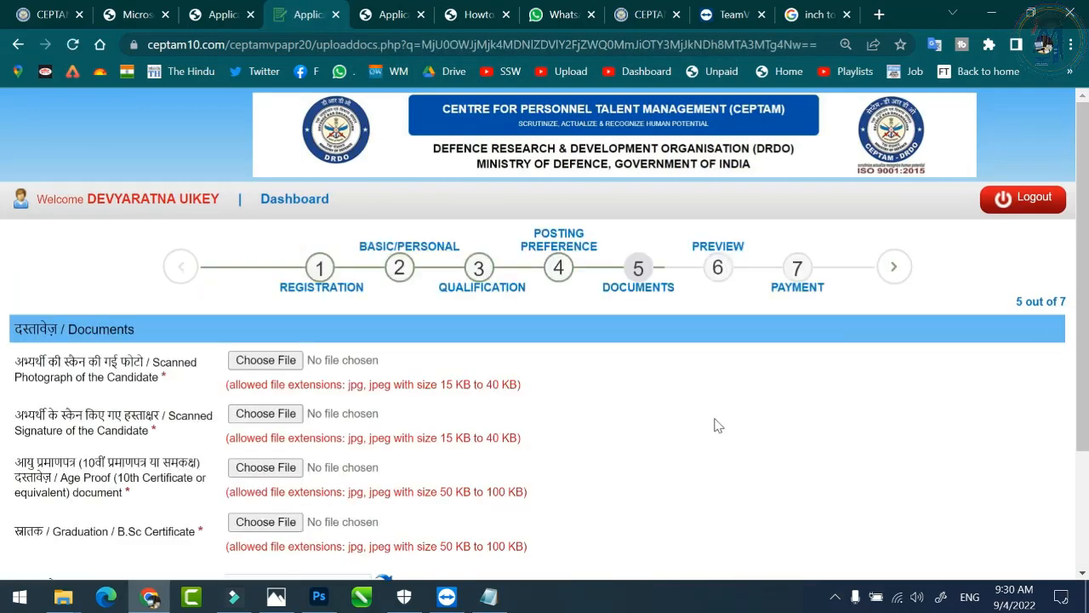
Step: Examine the allowed file types and size limits for the photograph, signature, age proof and B.Sc certificate uploads
scroll(718, 425, "down", 1)
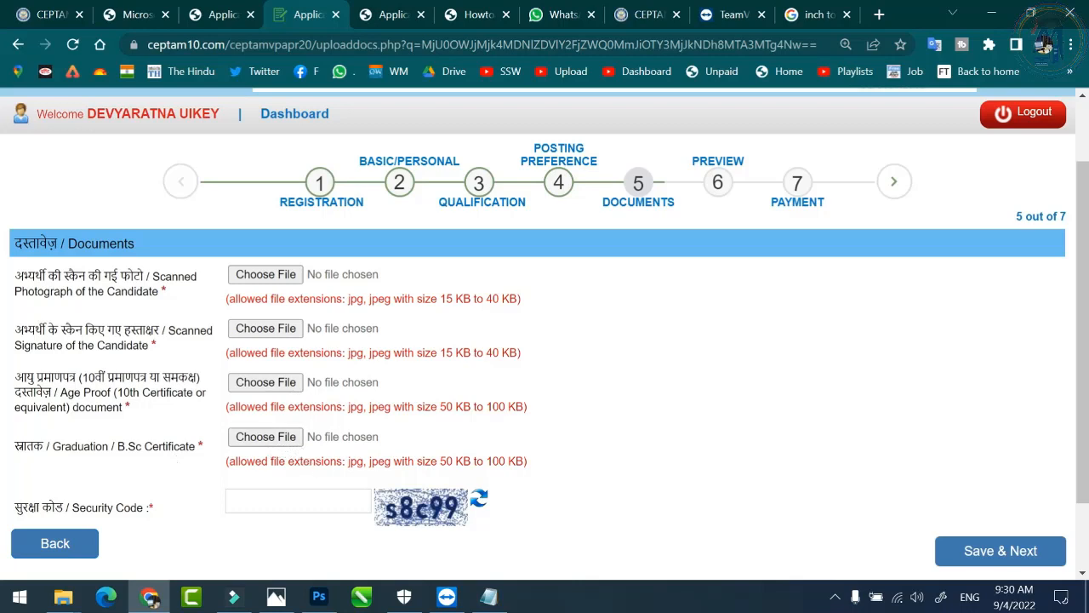
mouse_move(417, 298)
left_mouse_down()
mouse_move(476, 298)
mouse_move(479, 333)
mouse_move(430, 362)
mouse_move(464, 398)
mouse_move(500, 405)
left_mouse_up()
left_click_drag(418, 465, 586, 464)
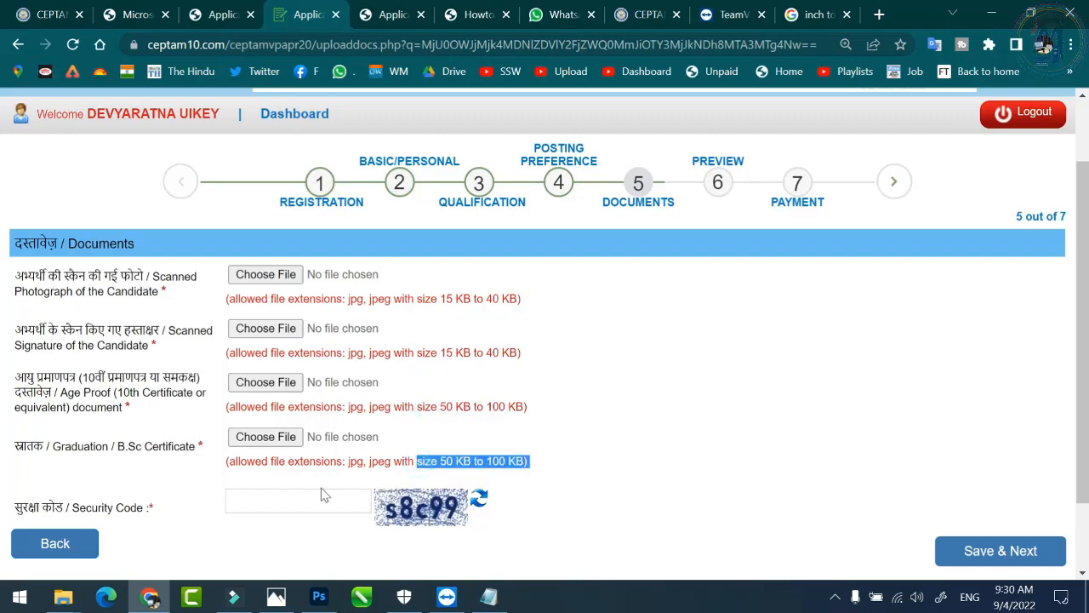
Step: With PHOTO2.jpg, sign.jpg, 10th2.jpg and BSC123.jpg attached, enter the security code, save the documents and confirm they are correct
left_click(319, 501)
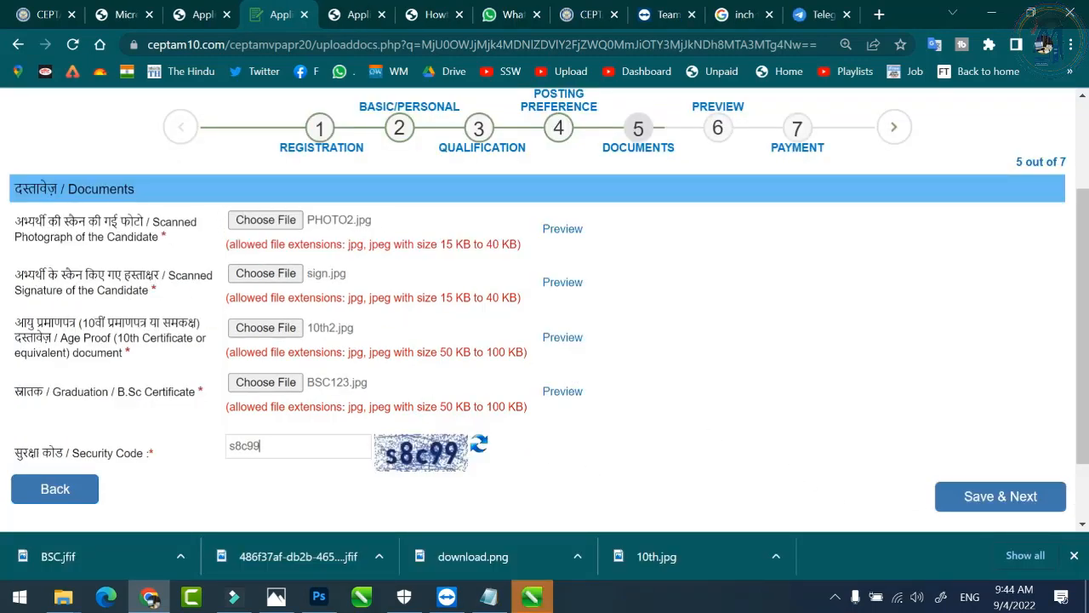
left_click(977, 497)
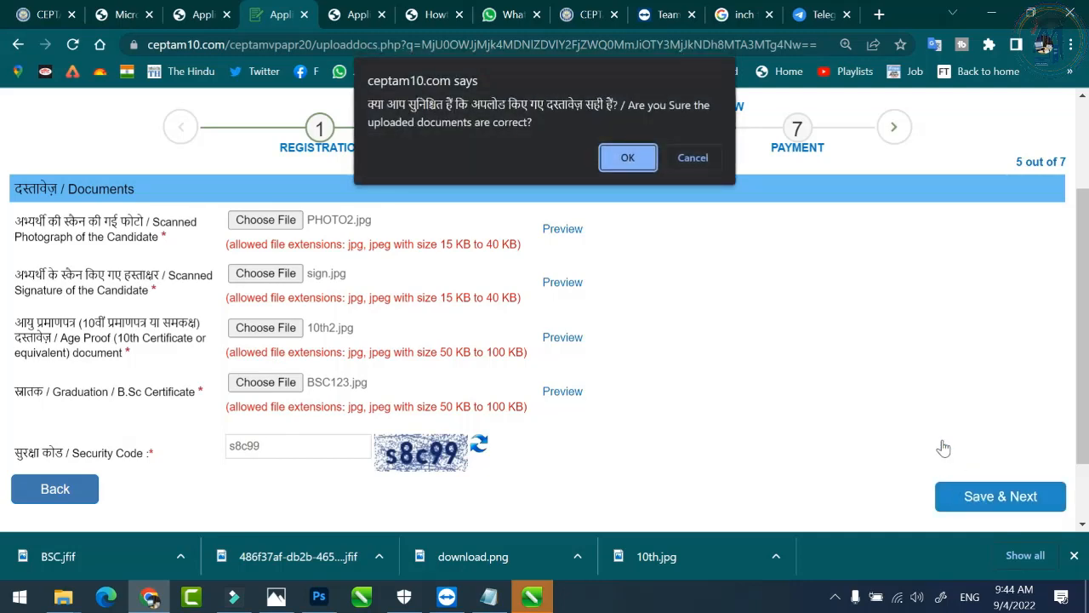
left_click(621, 163)
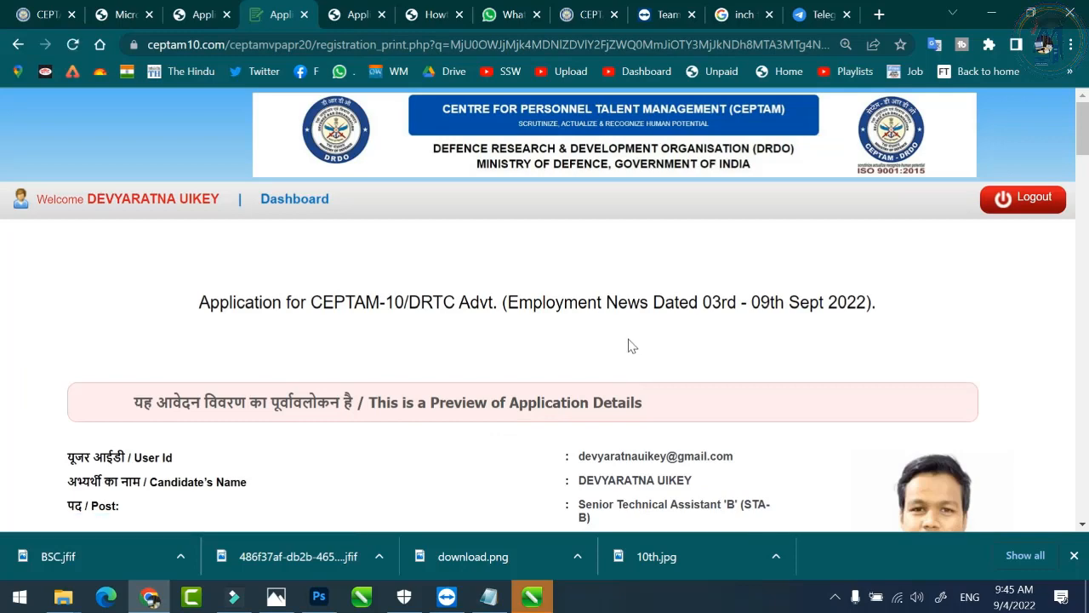
Step: Review the application preview from the candidate details through qualifications, posting preferences and uploaded documents to the declaration
scroll(632, 345, "down", 2)
scroll(638, 320, "down", 2)
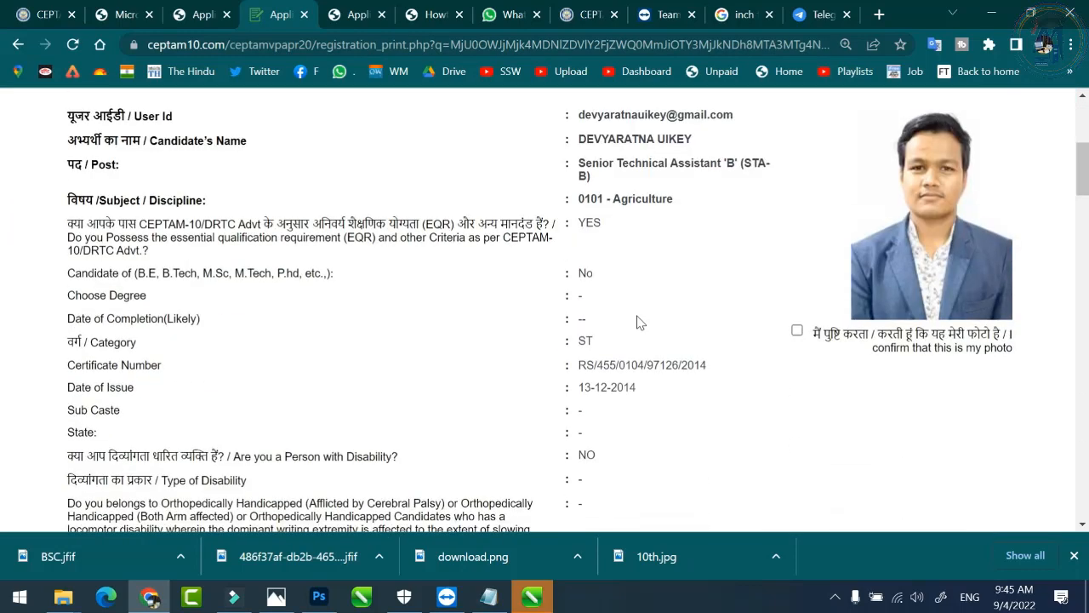
scroll(638, 320, "up", 3)
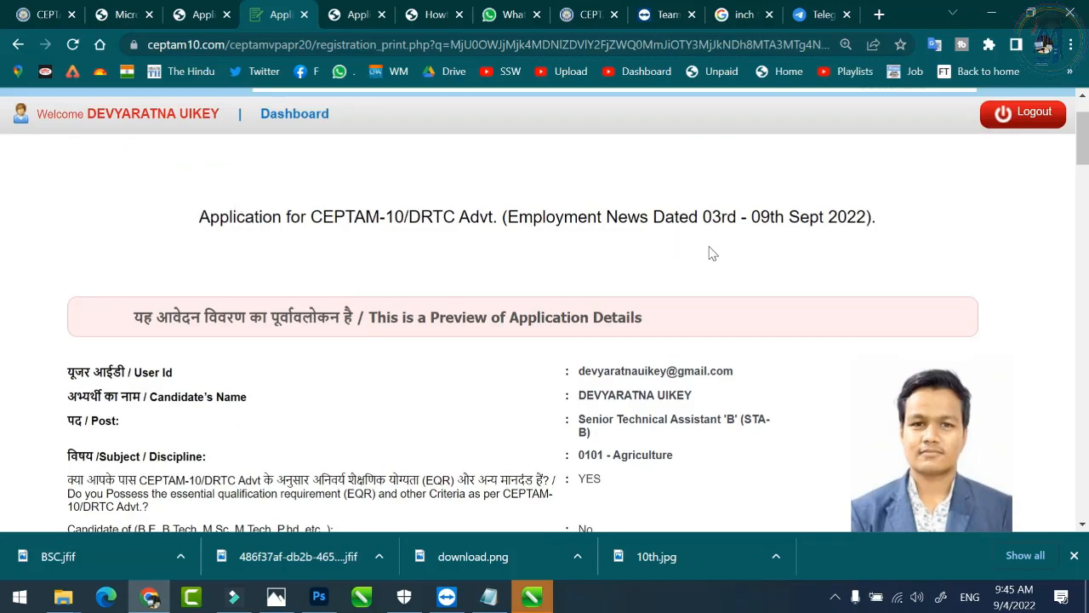
scroll(710, 255, "down", 7)
scroll(511, 315, "down", 12)
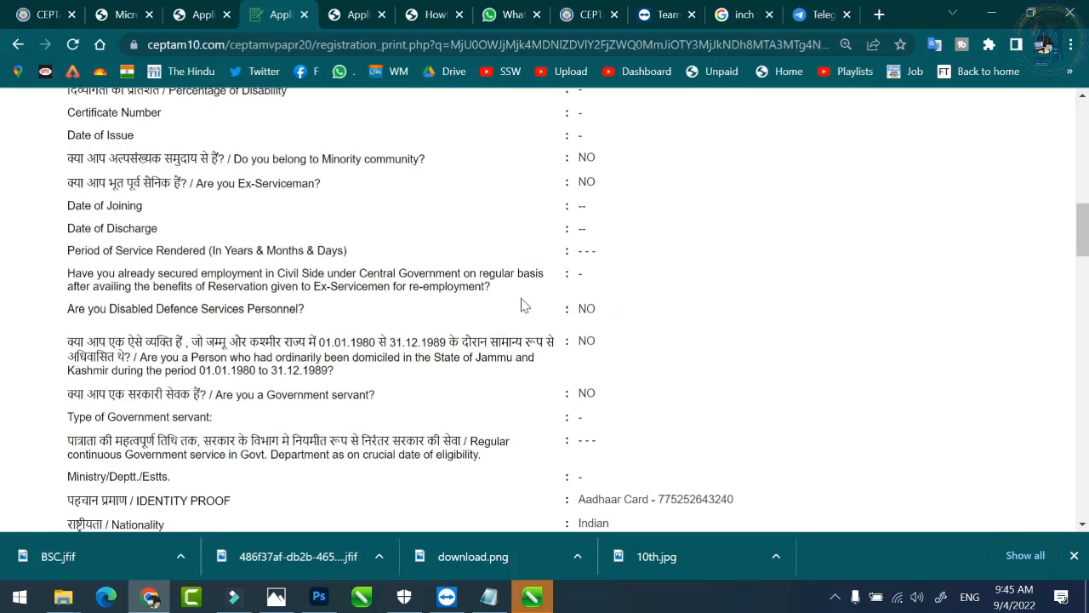
scroll(538, 293, "down", 7)
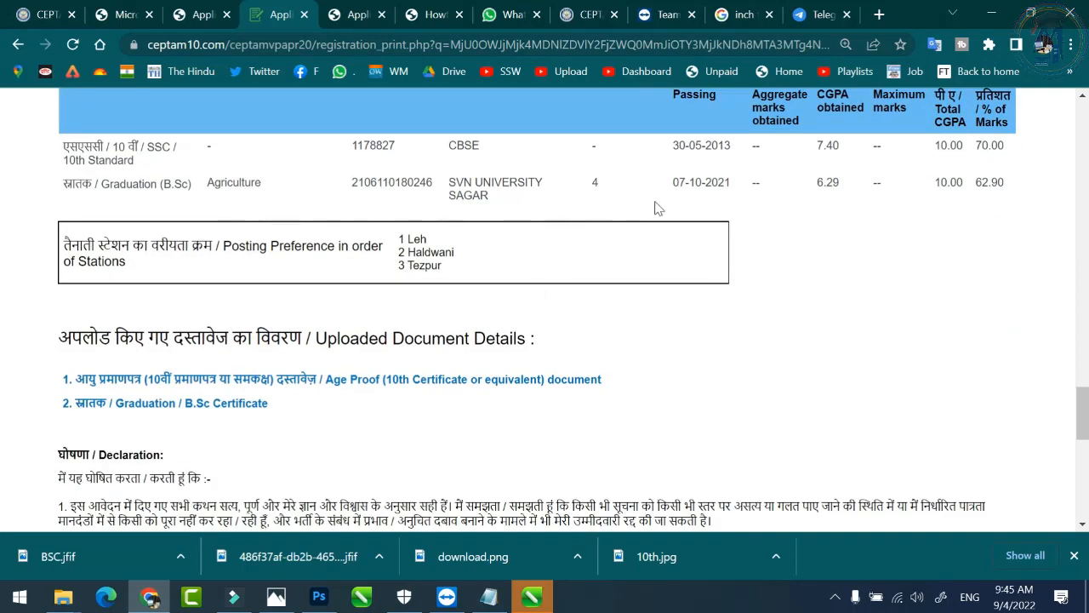
scroll(580, 265, "down", 2)
scroll(312, 260, "down", 2)
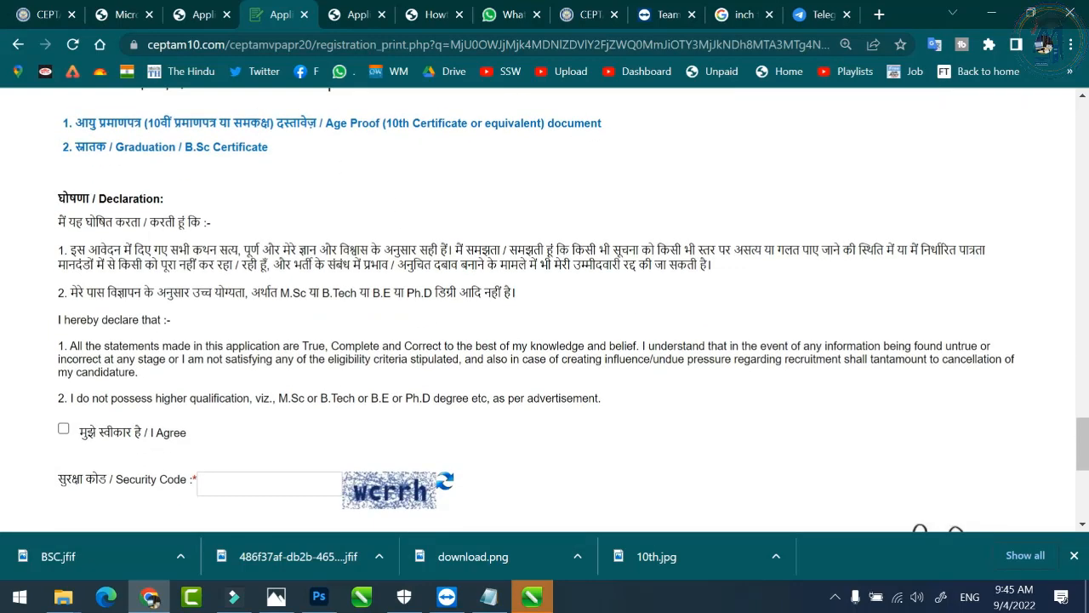
Step: Agree to the declaration, confirm the applicant's signature and enter the security code on the preview page
left_click(63, 343)
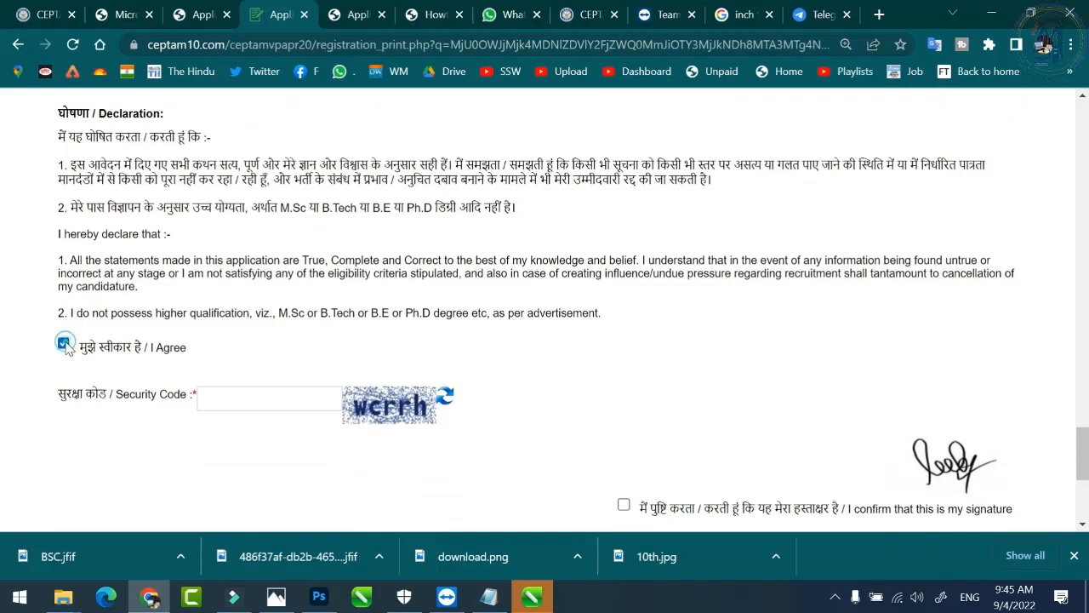
scroll(195, 298, "up", 15)
scroll(224, 292, "up", 13)
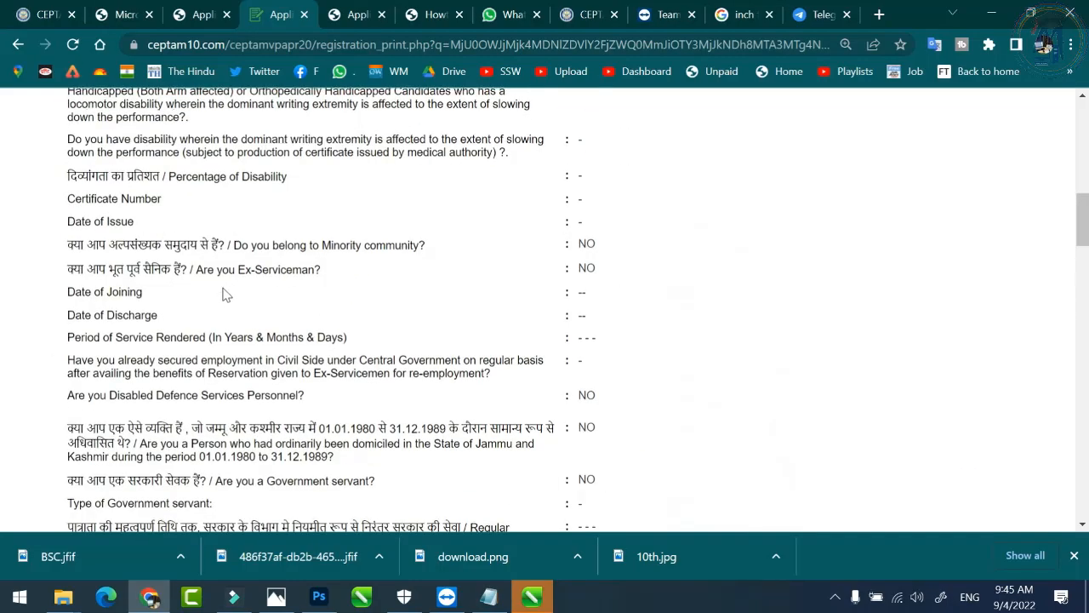
scroll(230, 289, "down", 20)
scroll(237, 283, "down", 8)
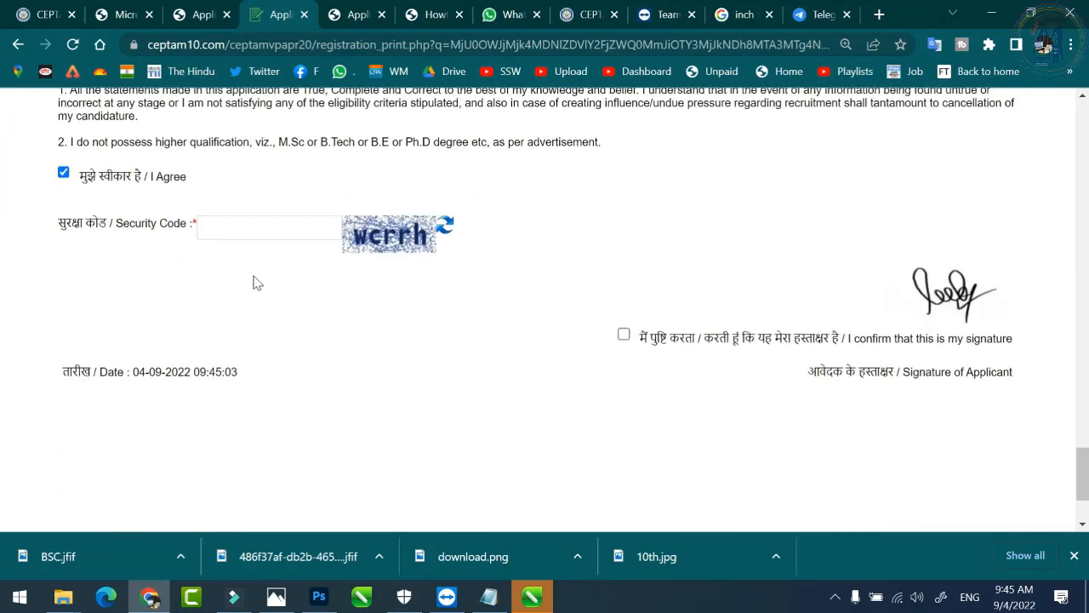
left_click(624, 335)
scroll(347, 261, "up", 3)
scroll(340, 255, "down", 5)
scroll(312, 225, "up", 3)
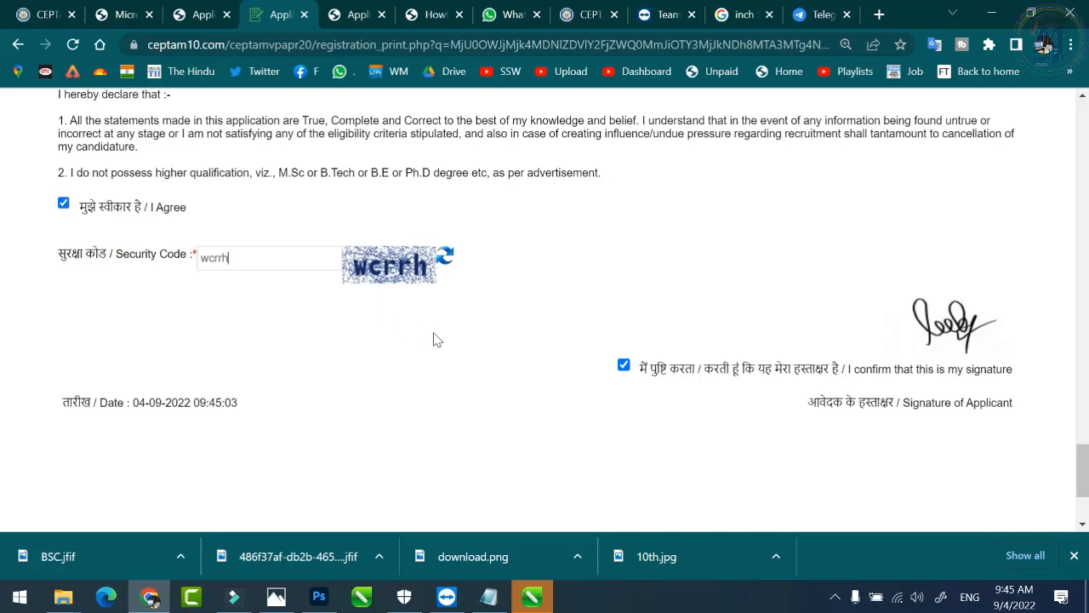
Step: Recheck the previewed personal details and confirm that the displayed photo is the candidate's own
scroll(433, 337, "down", 2)
scroll(366, 402, "up", 20)
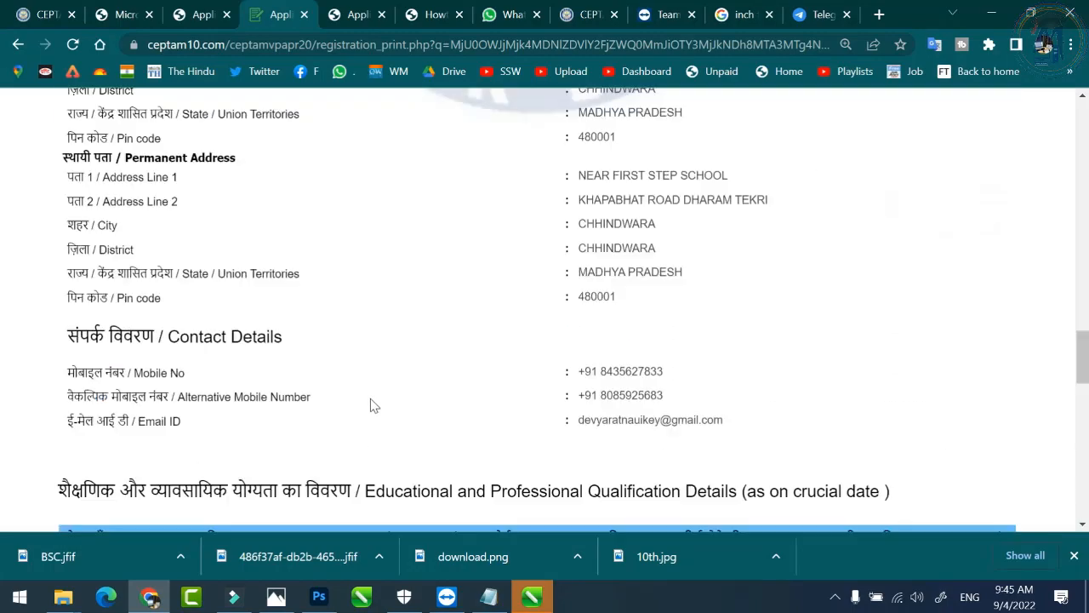
scroll(379, 409, "down", 20)
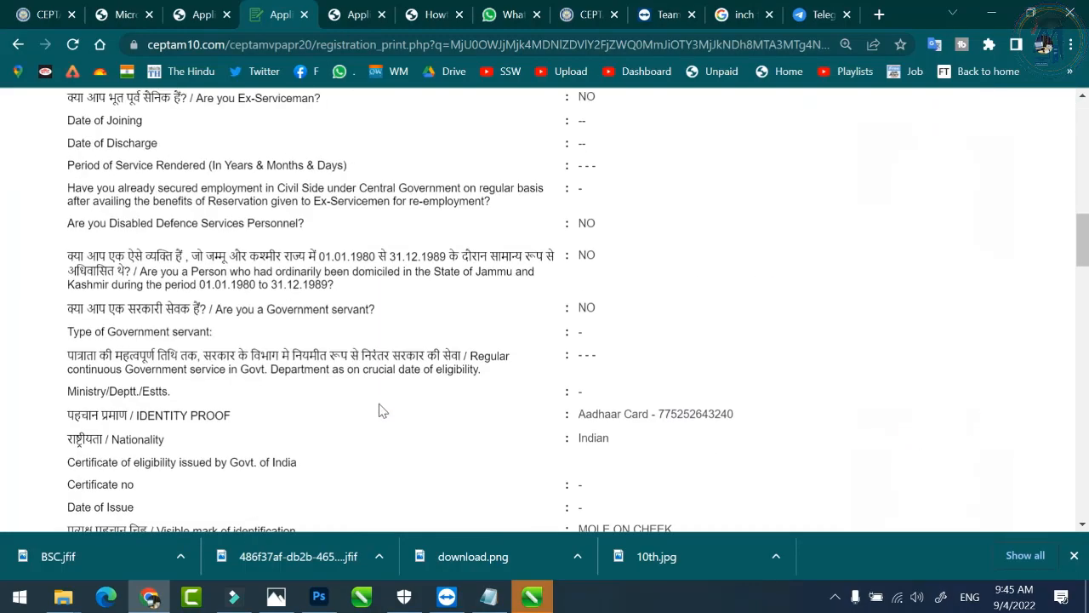
scroll(391, 416, "up", 6)
scroll(394, 416, "up", 10)
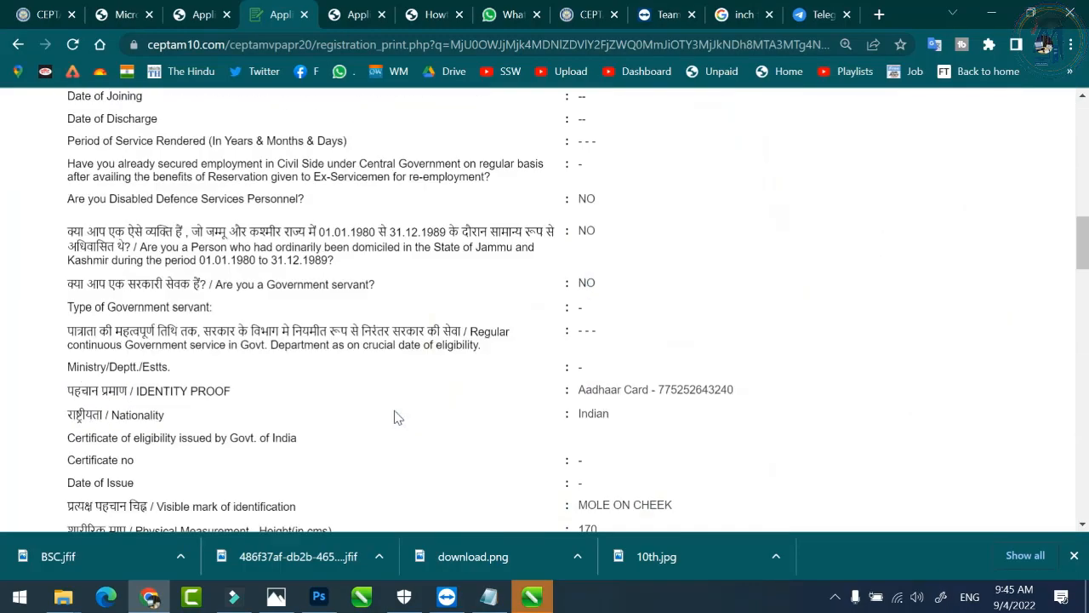
scroll(409, 411, "down", 3)
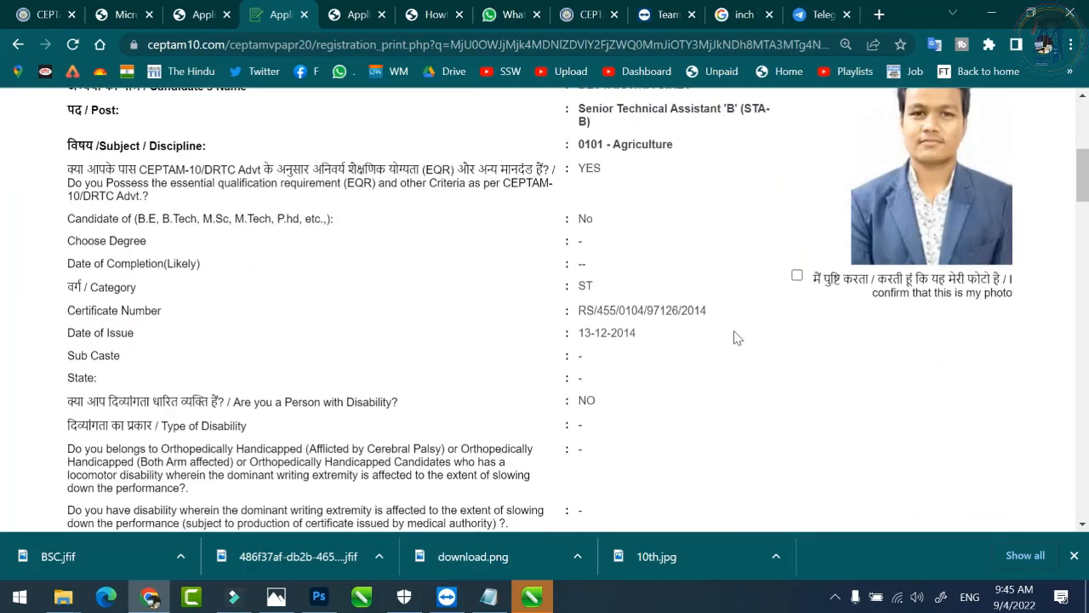
left_click(796, 275)
scroll(778, 296, "up", 2)
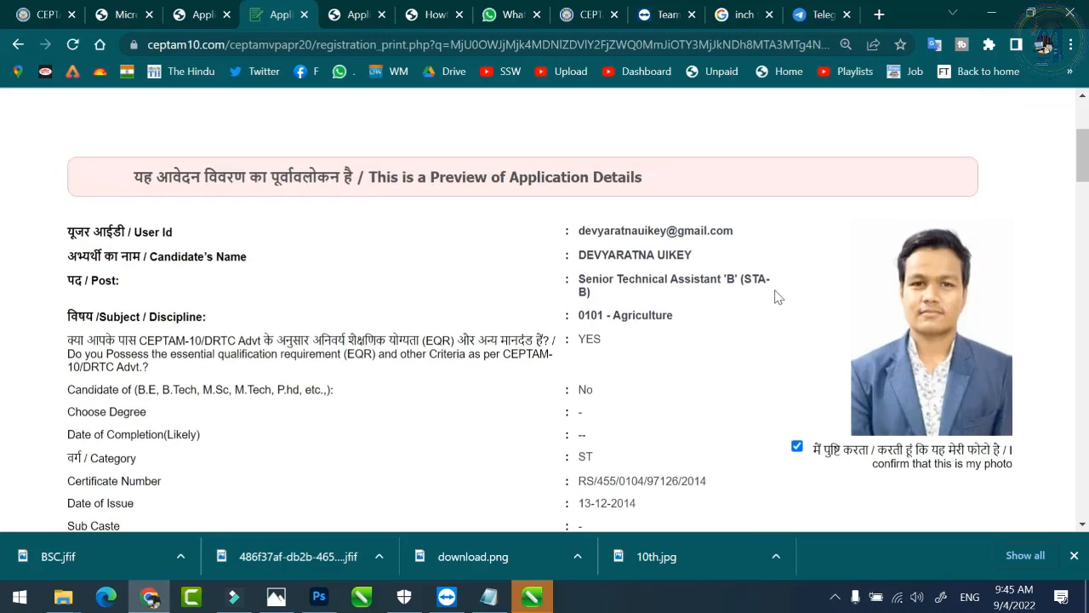
Step: Make the final submission of the application and agree to proceed although its fields become non-editable
scroll(778, 302, "down", 20)
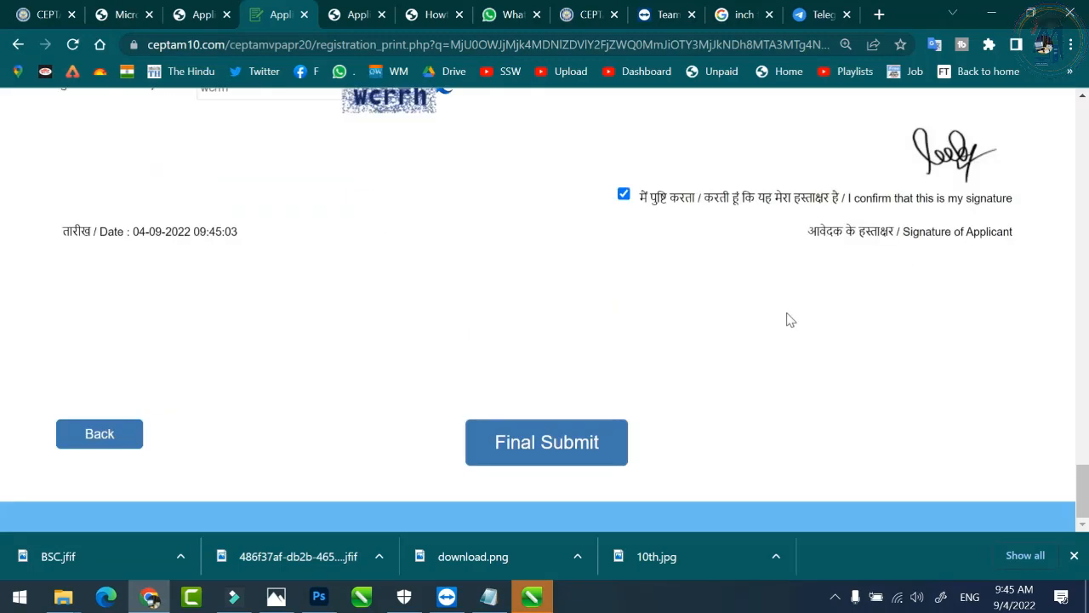
left_click(587, 443)
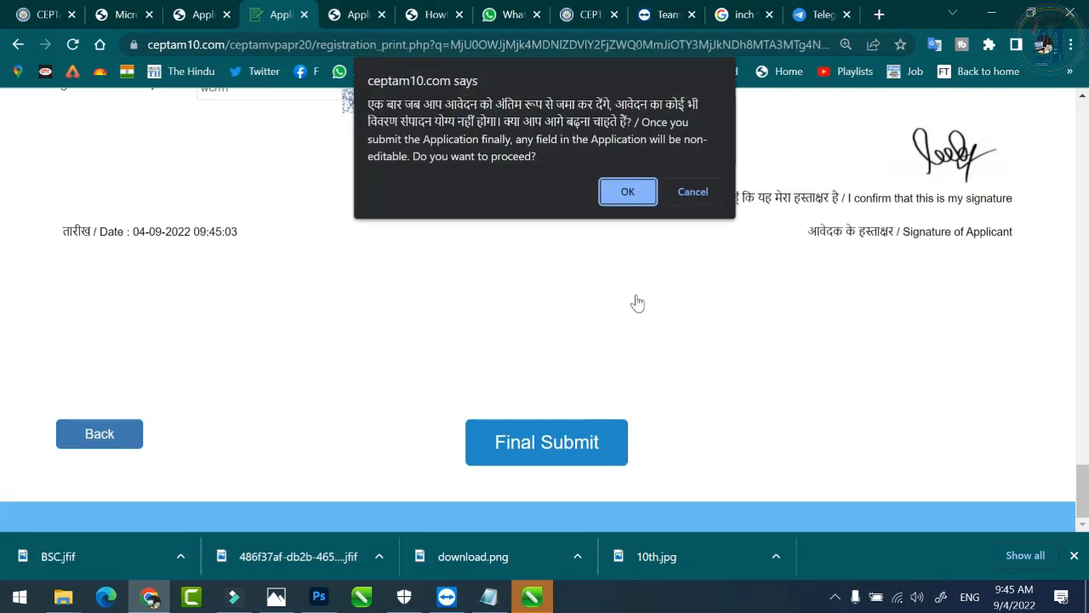
left_click(625, 193)
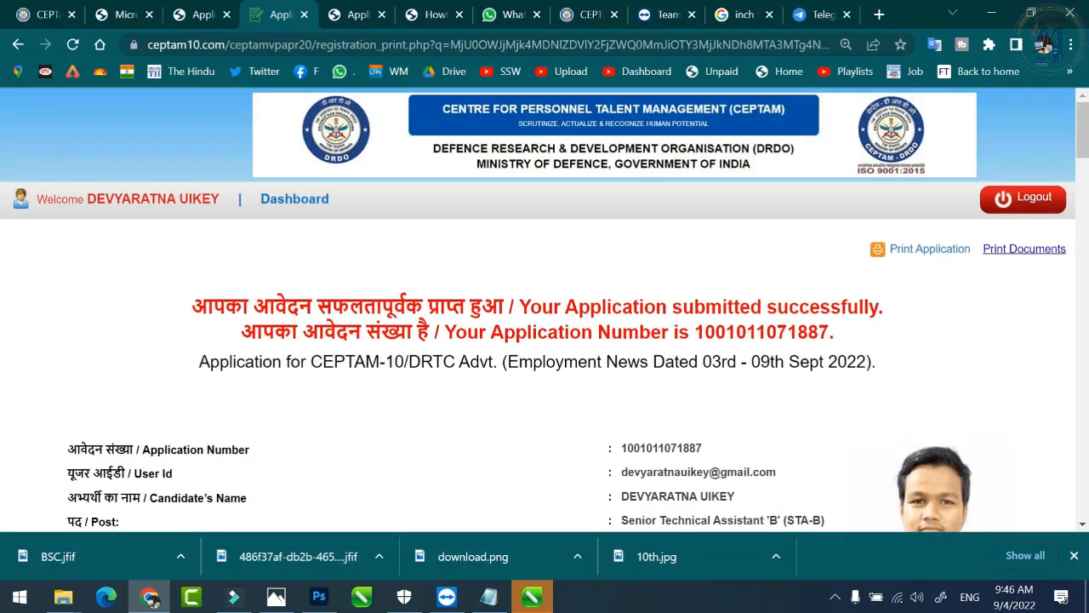
Step: Review the submitted application, including the qualification details and posting preferences, and return to its print options
scroll(501, 336, "down", 15)
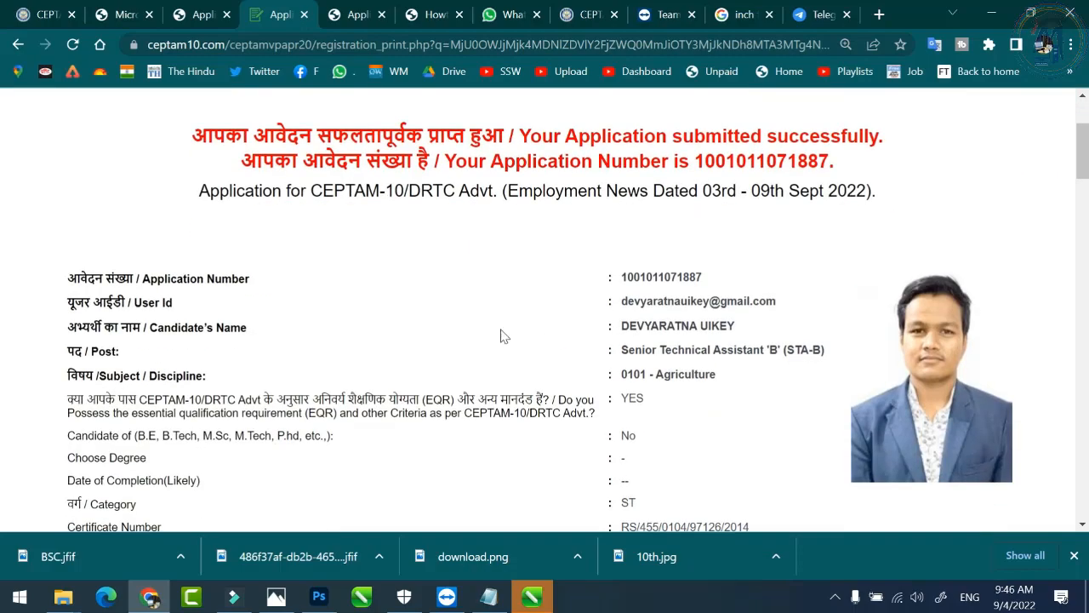
scroll(549, 321, "down", 15)
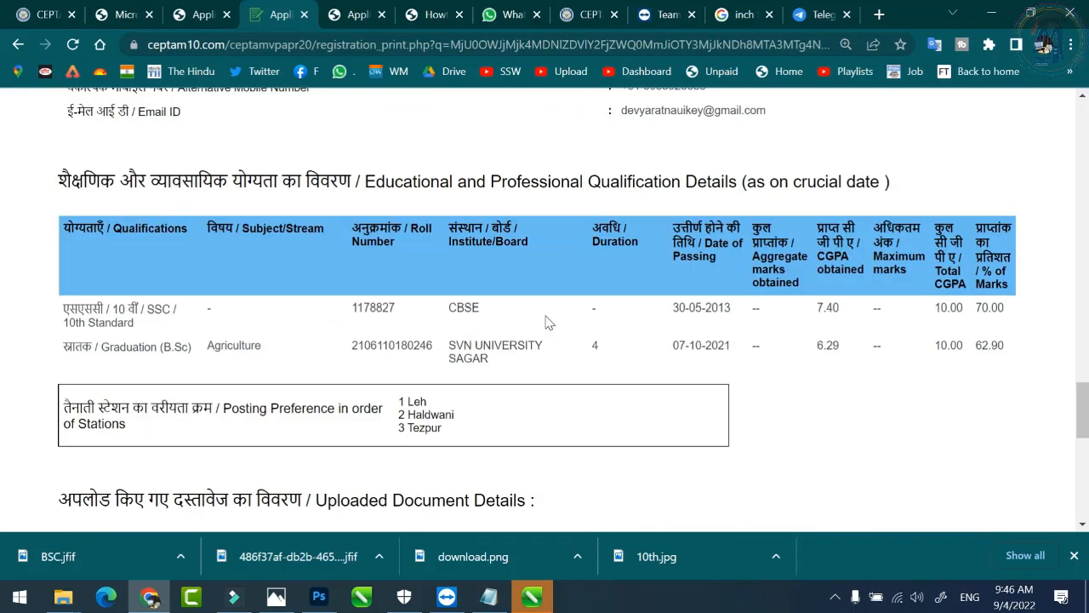
scroll(549, 322, "up", 20)
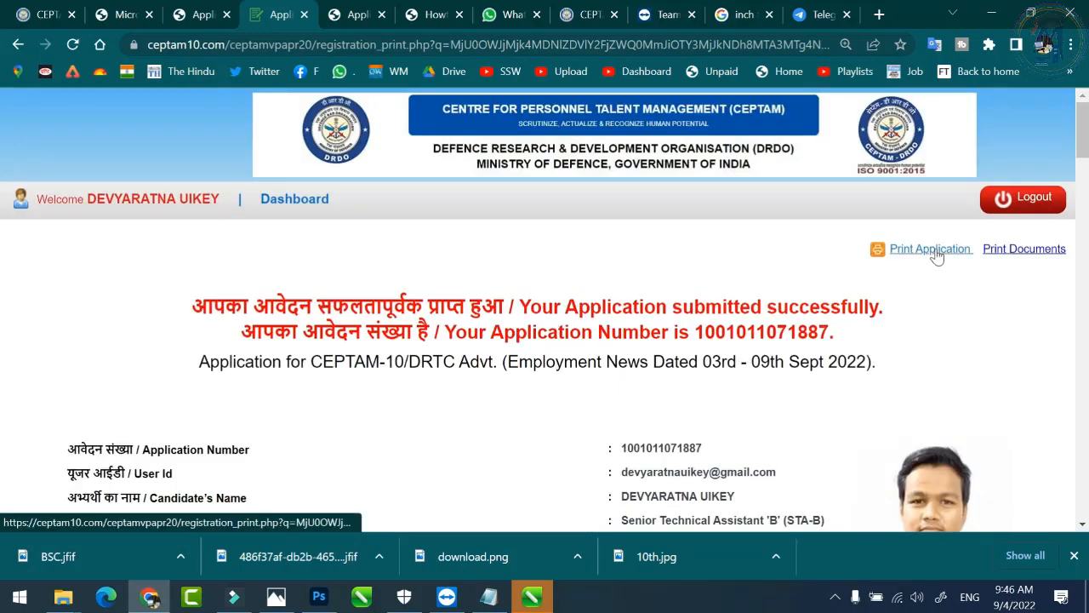
Step: Check the uploaded document entries and declaration through the Print Documents option, and return to the print options
left_click(991, 249)
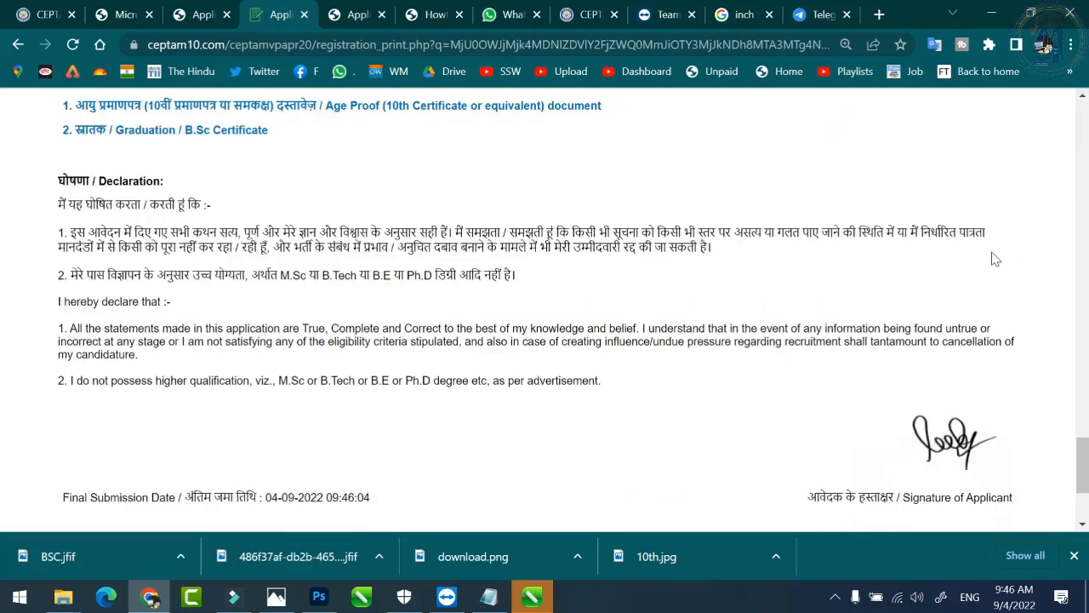
scroll(683, 298, "down", 2)
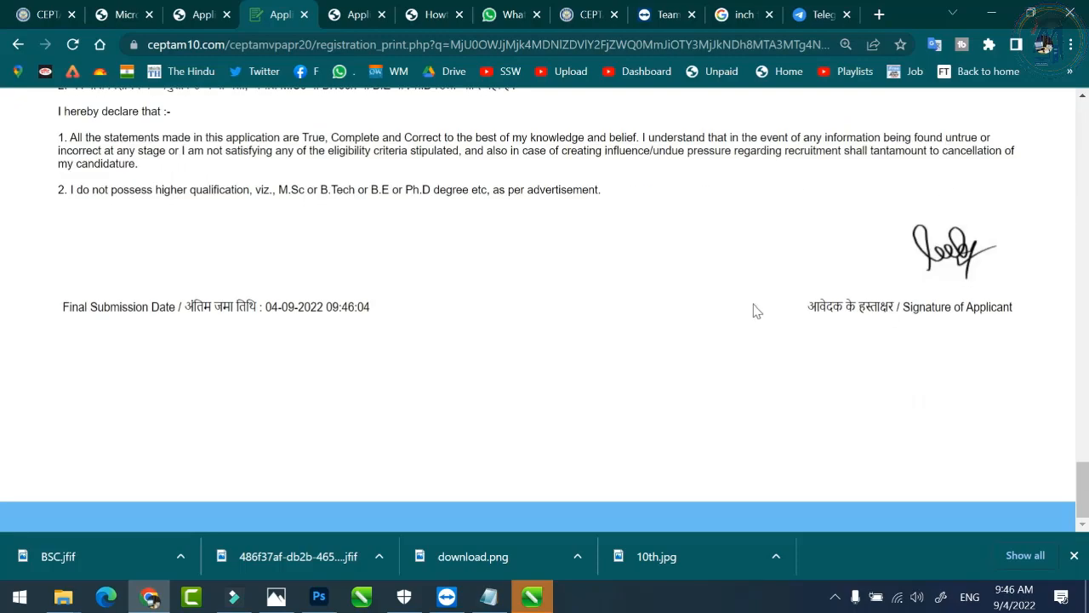
scroll(755, 311, "up", 20)
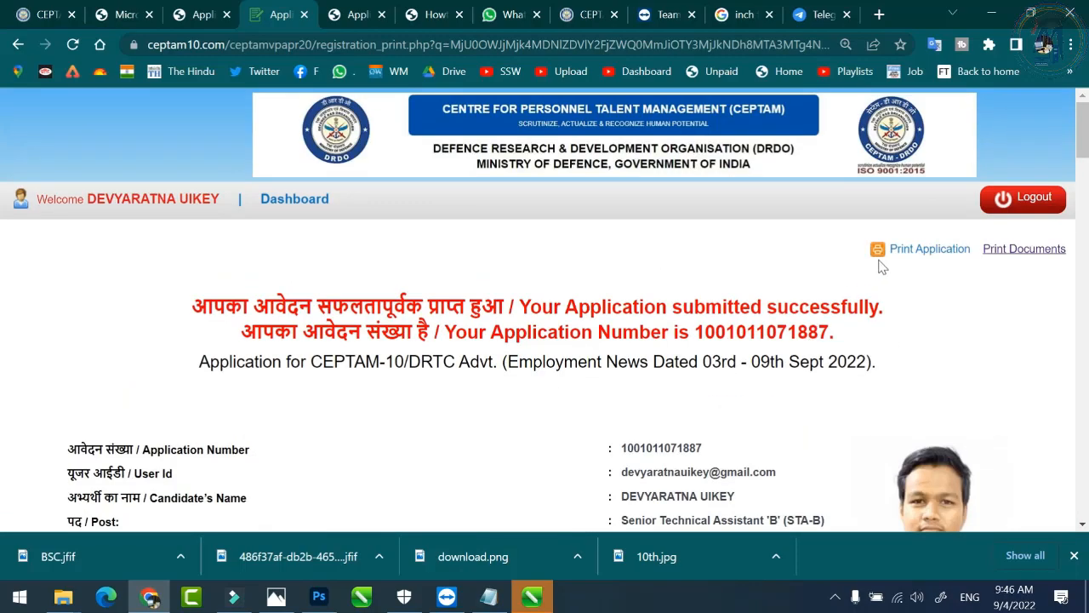
Step: Print the submitted application with Microsoft Print to PDF and save it in Downloads as DRDO APPLICATION
left_click(923, 250)
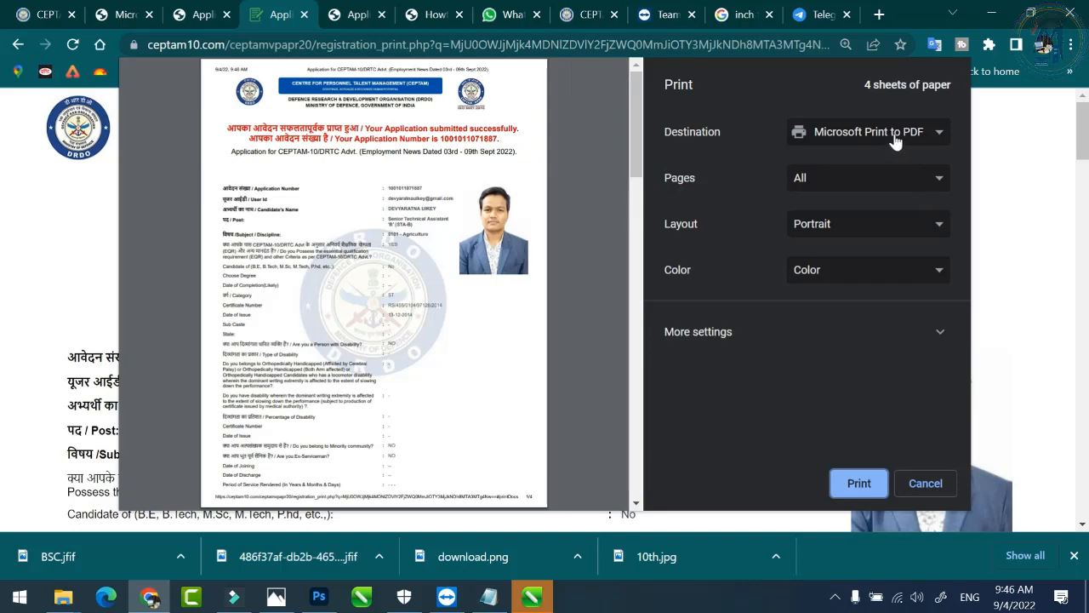
scroll(428, 333, "down", 15)
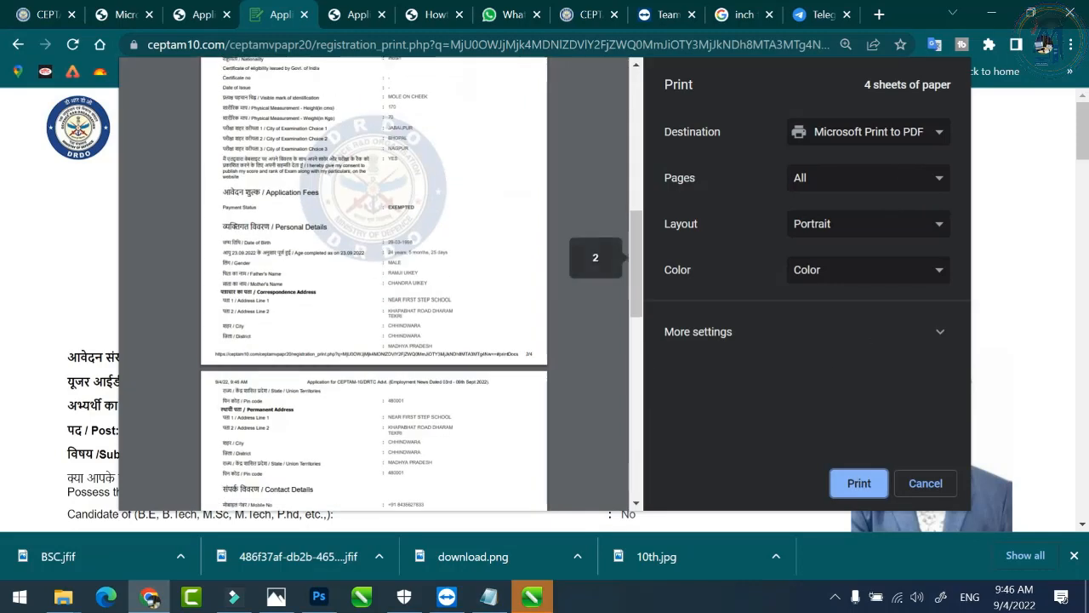
left_click(853, 483)
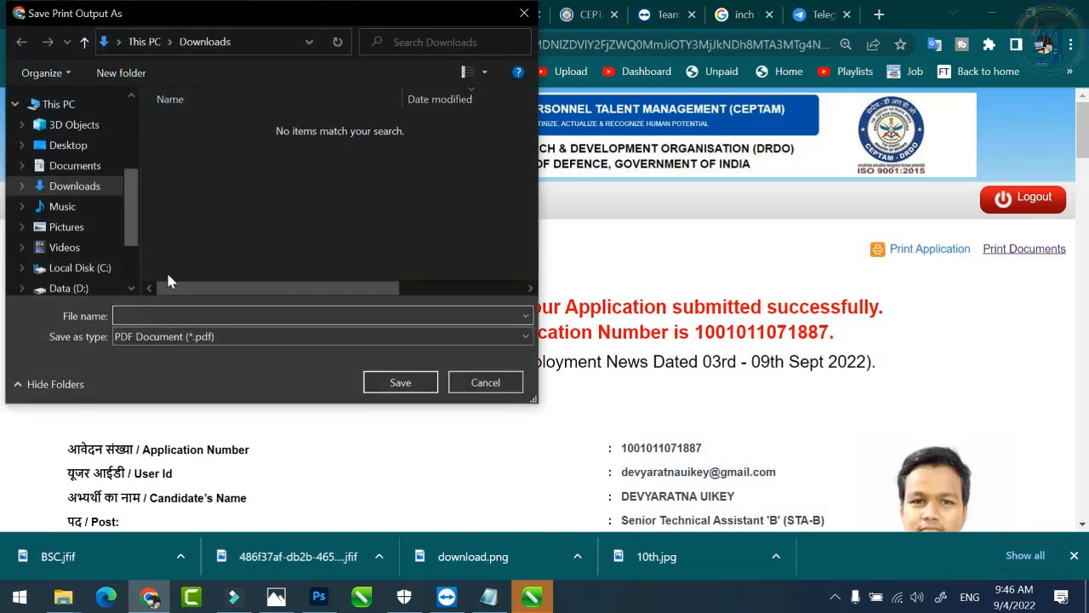
type("DRDO APP")
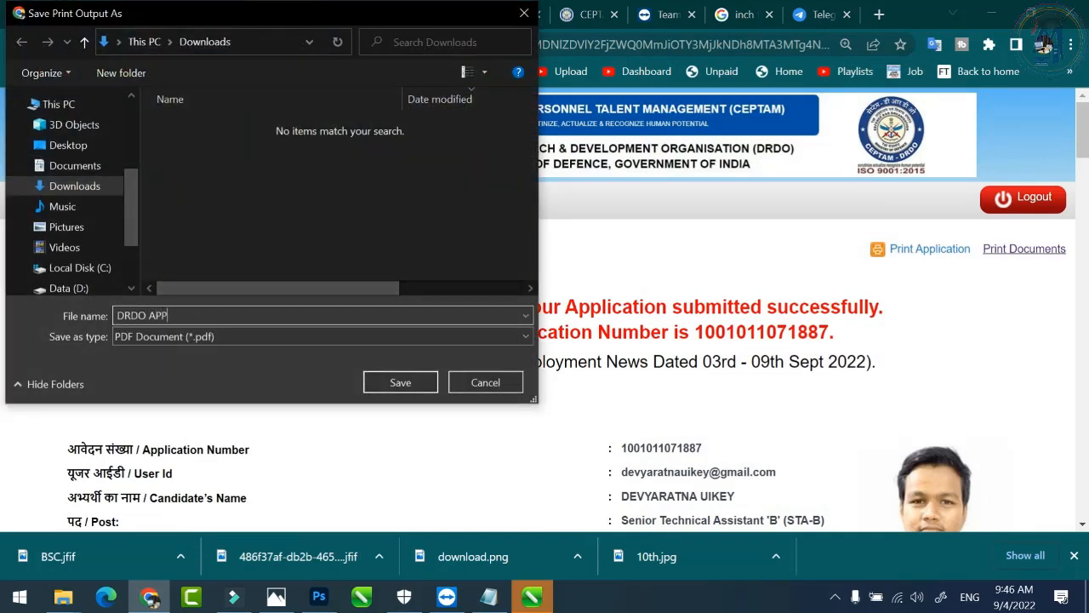
type("LICATION")
key("Return")
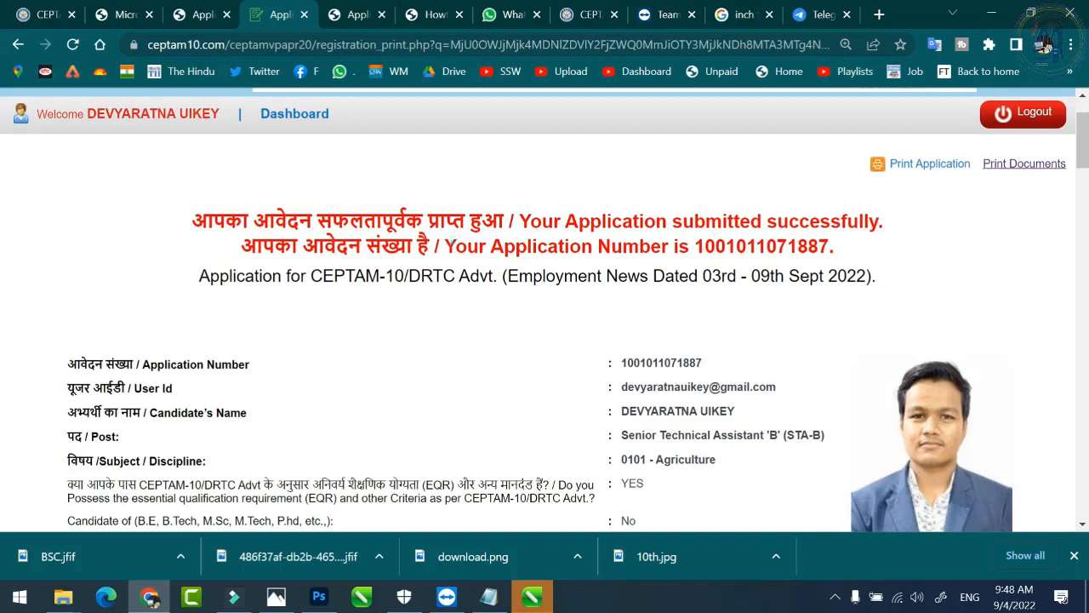
Step: Review the submission message, application number, contact details and qualifications on the submitted application, dismissing the downloads bar
left_click_drag(451, 246, 822, 246)
left_click_drag(519, 221, 738, 221)
scroll(739, 207, "down", 1)
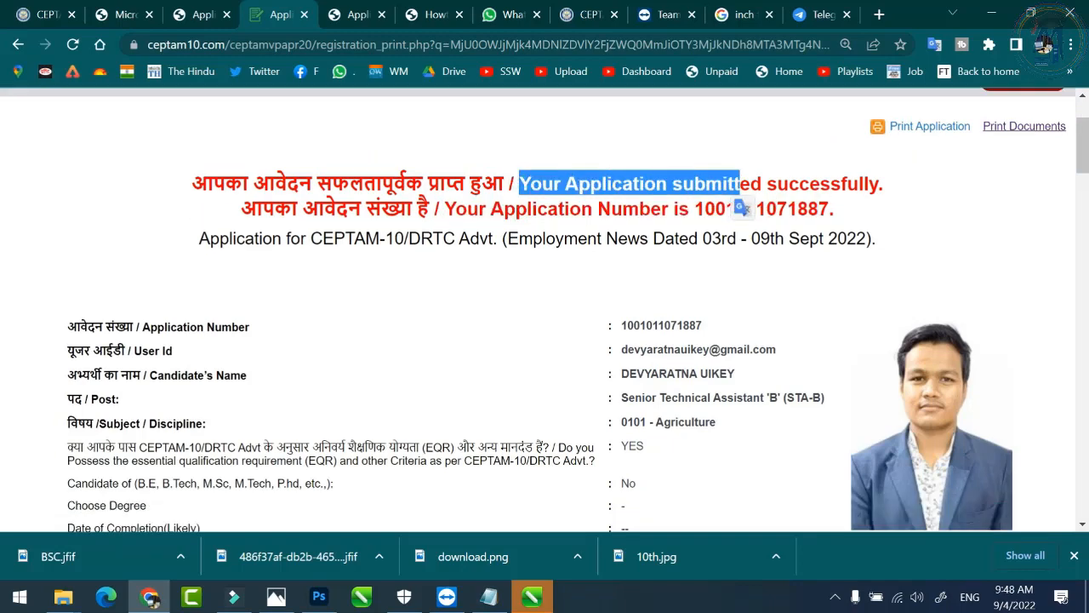
scroll(545, 309, "down", 8)
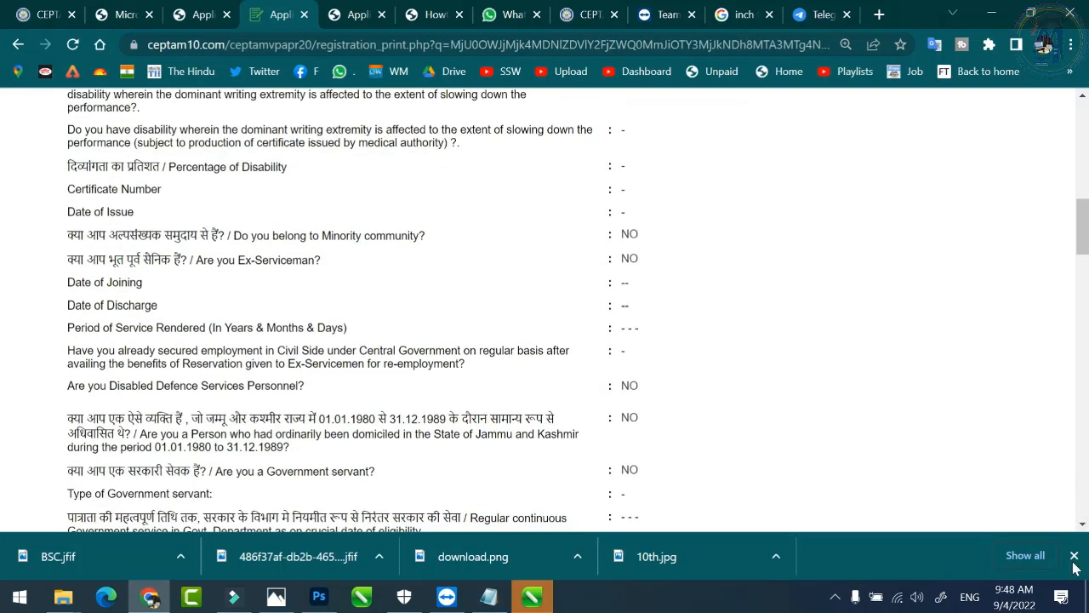
left_click(1074, 558)
scroll(749, 448, "down", 10)
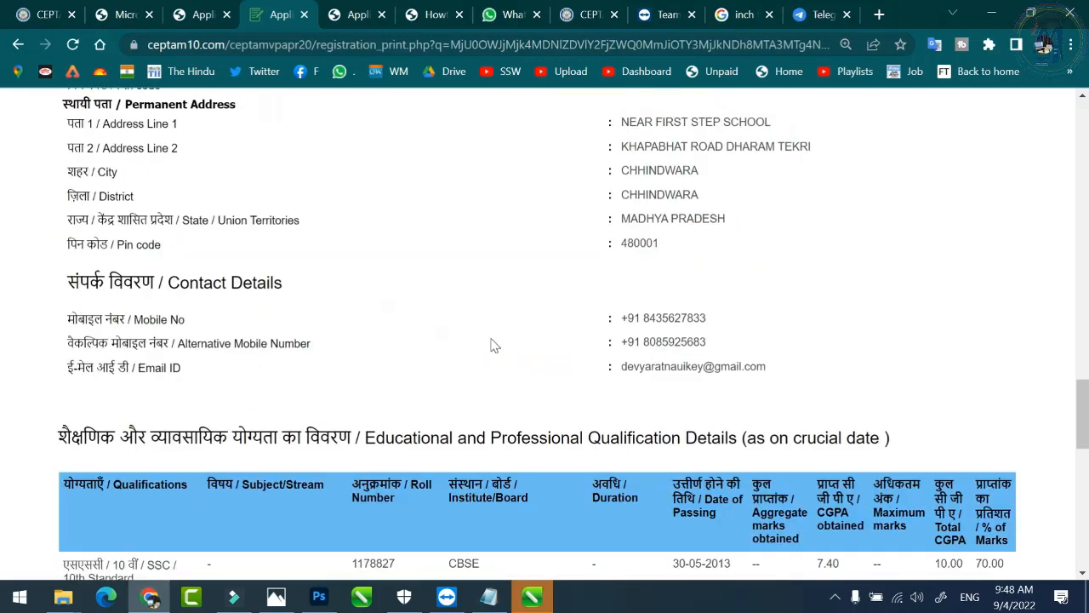
scroll(493, 344, "down", 7)
scroll(510, 290, "up", 20)
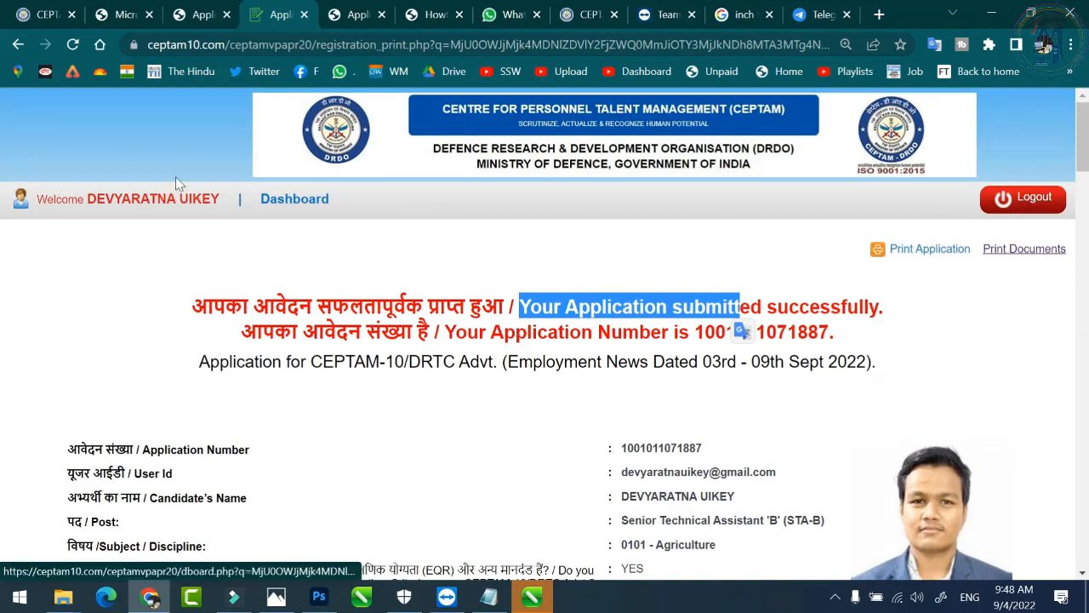
Step: Go to the dashboard, dismiss the required-documents notice and view the completed Senior Technical Assistant 'B' application
left_click(313, 208)
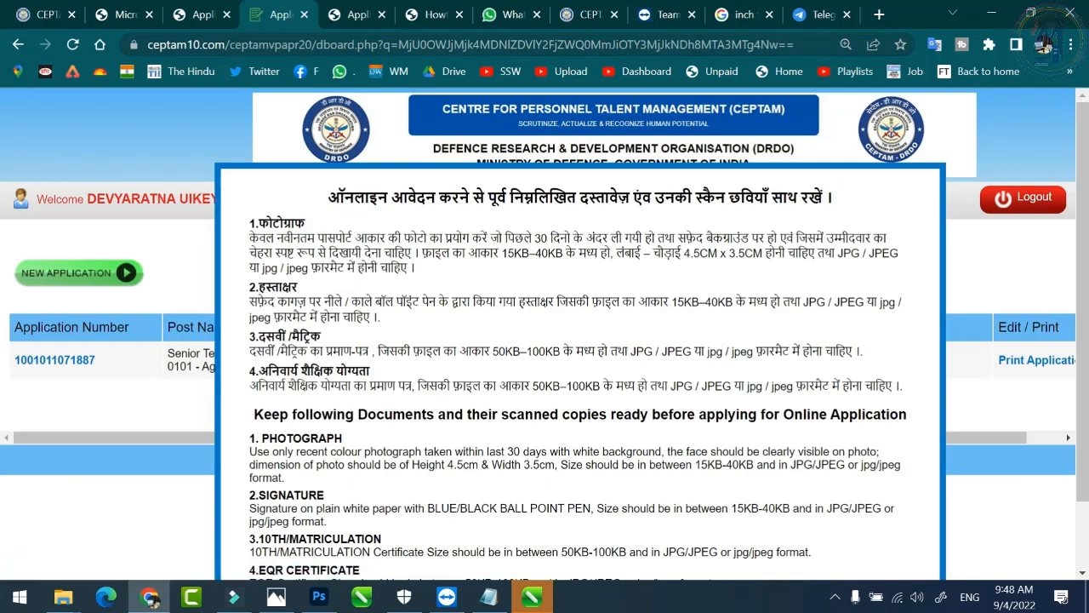
scroll(736, 453, "down", 1)
left_click(581, 541)
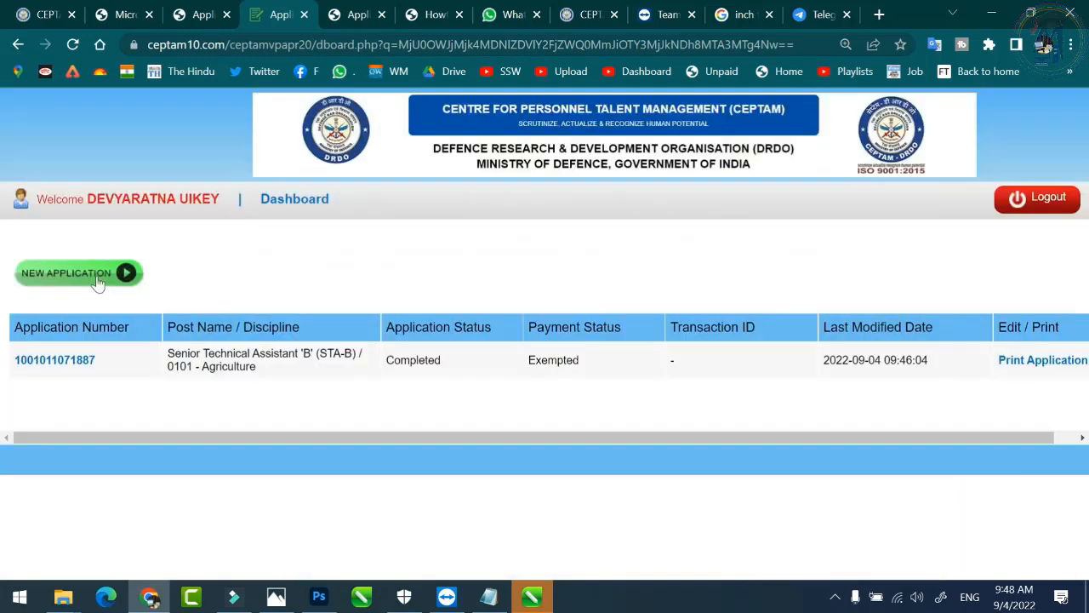
left_click(40, 358)
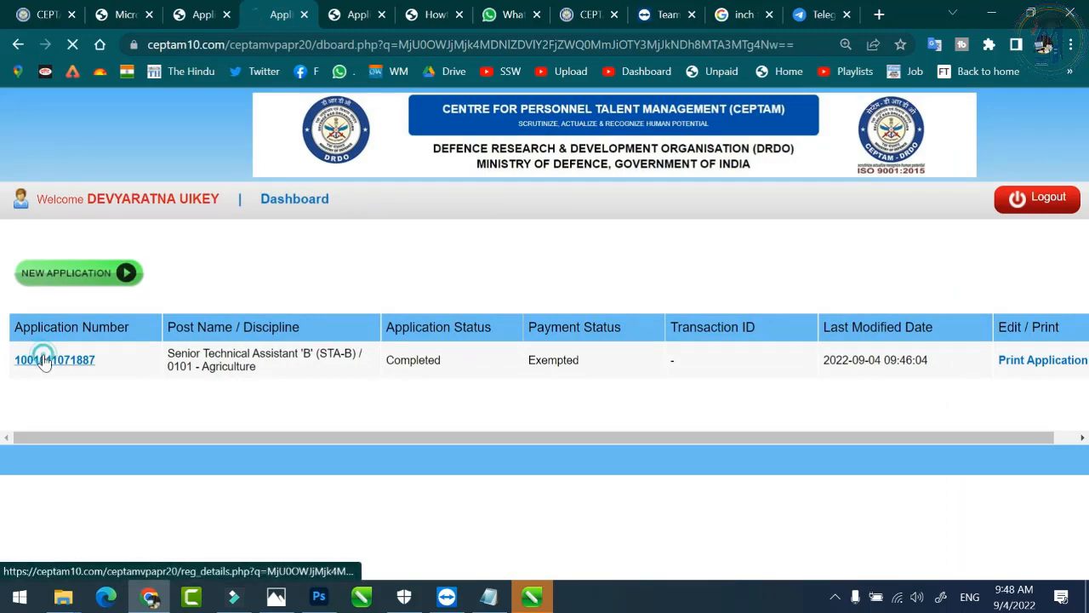
scroll(545, 341, "down", 8)
scroll(545, 341, "up", 5)
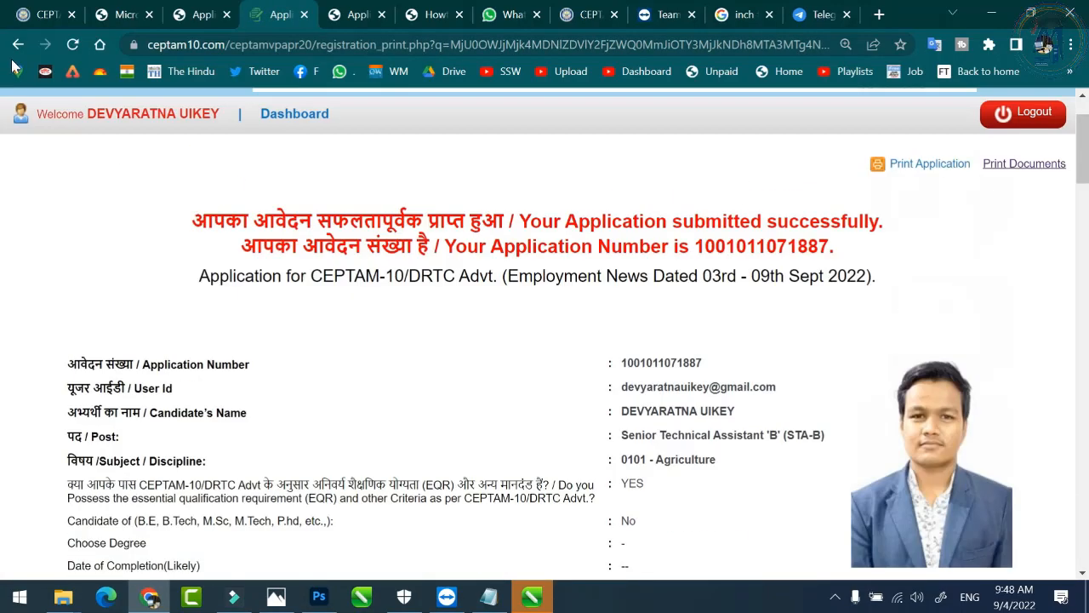
scroll(813, 297, "down", 2)
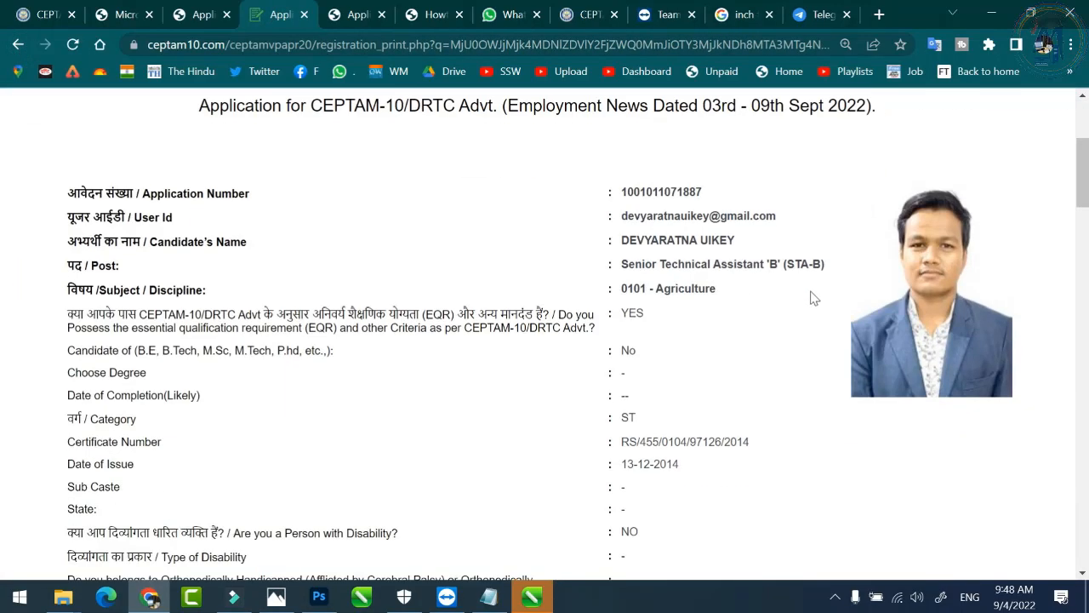
Step: Return to the dashboard, dismiss the required-documents notice again and reopen the completed application
left_click(17, 46)
left_click(45, 45)
scroll(672, 187, "up", 3)
left_click(311, 202)
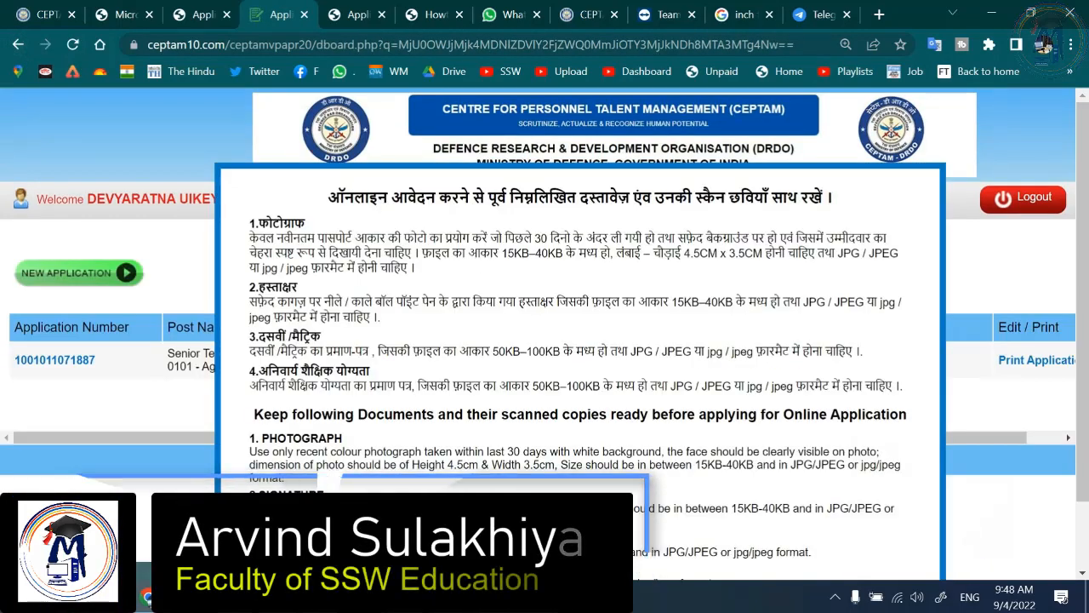
scroll(803, 299, "down", 1)
left_click(587, 542)
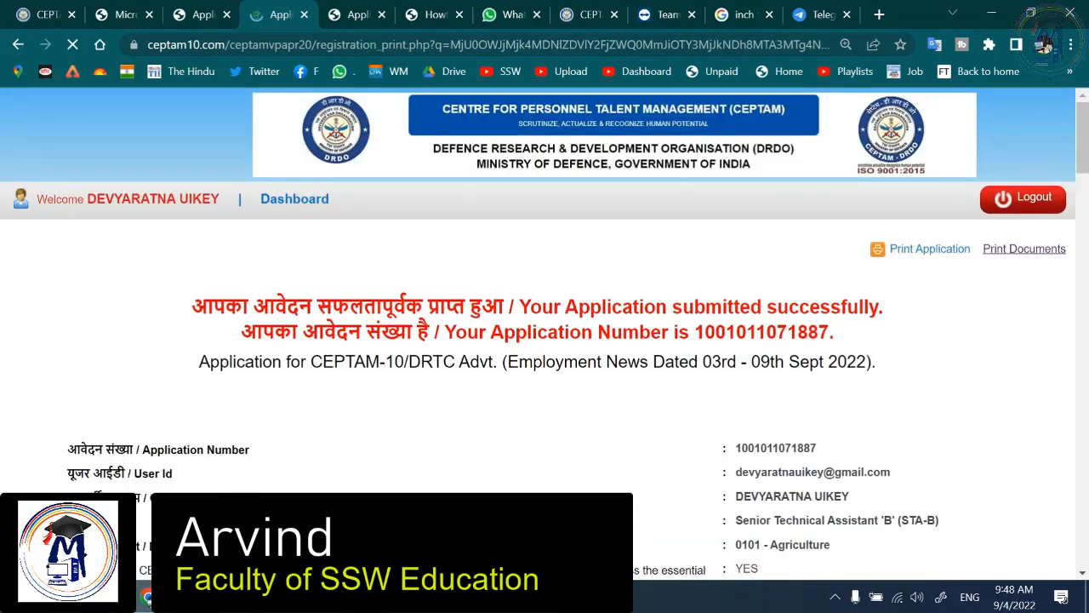
Step: Skim the reopened application's details, and log out to the candidate login page
scroll(802, 309, "down", 2)
scroll(808, 298, "down", 7)
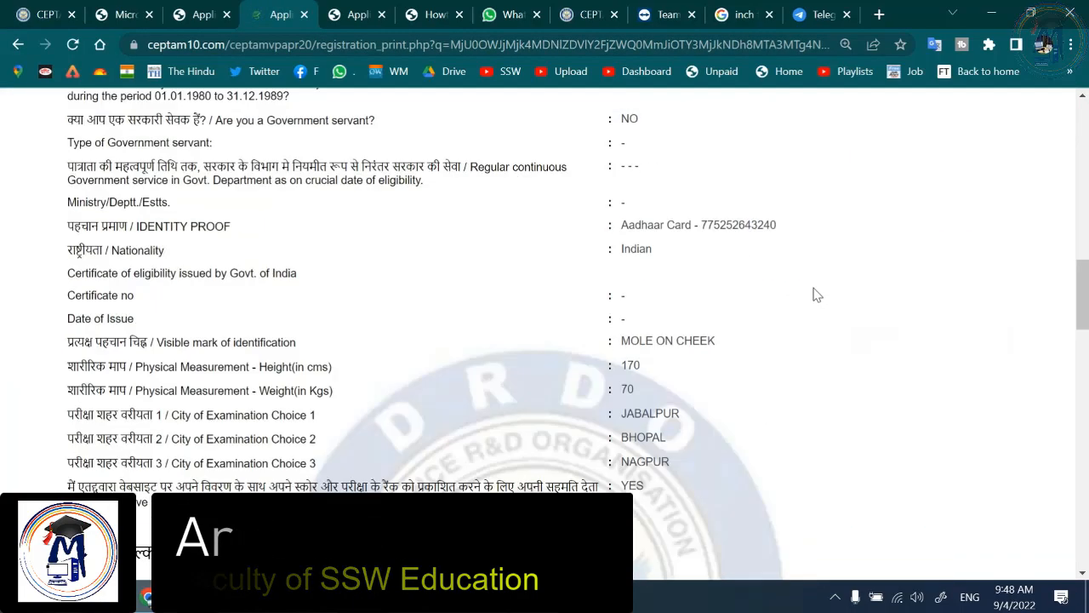
scroll(817, 290, "up", 9)
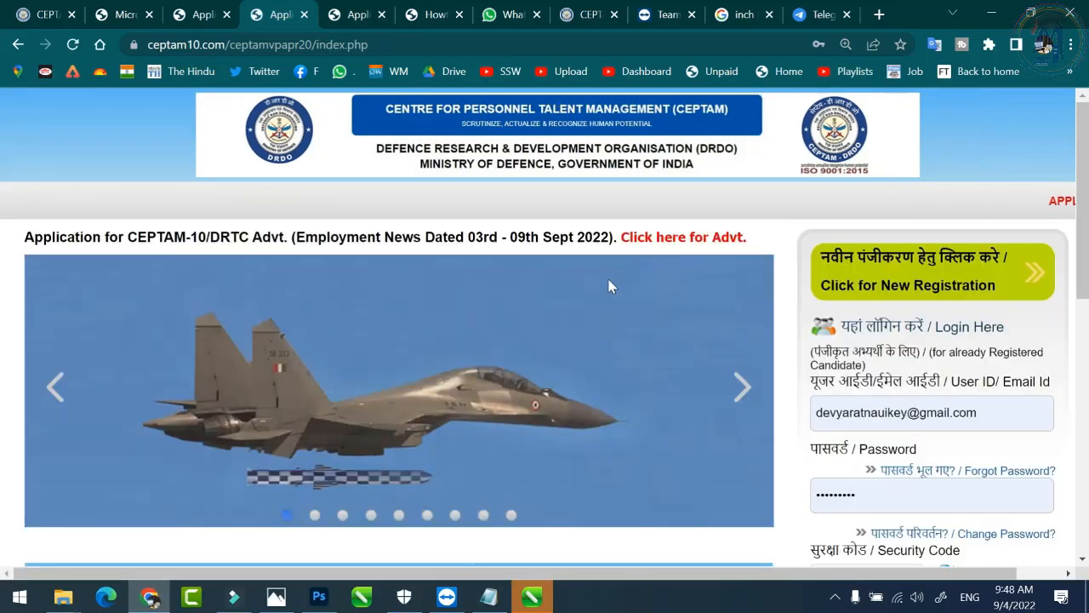
scroll(523, 373, "down", 3)
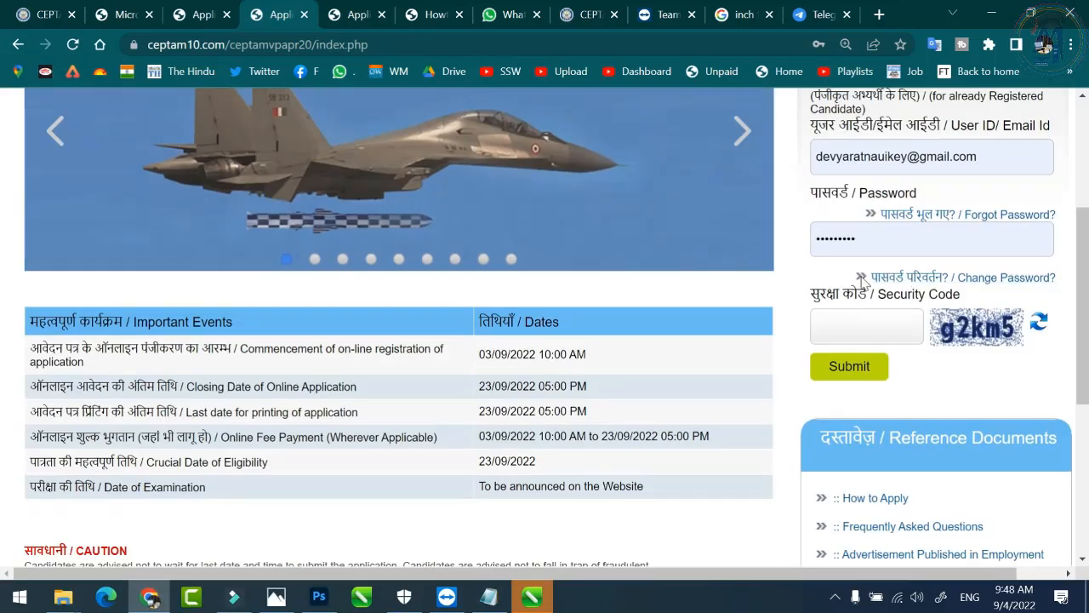
scroll(862, 283, "up", 2)
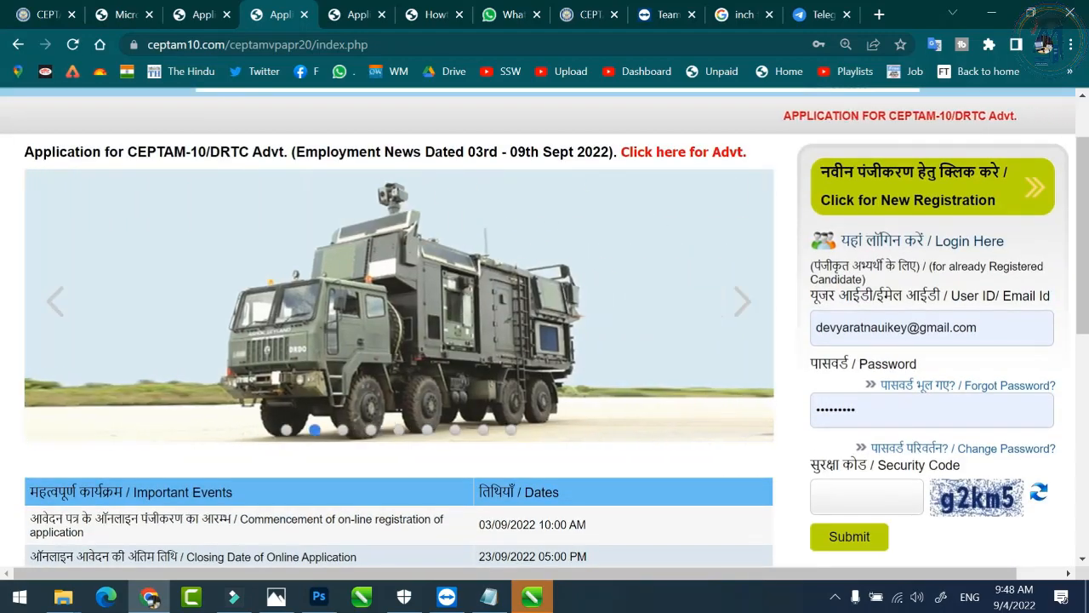